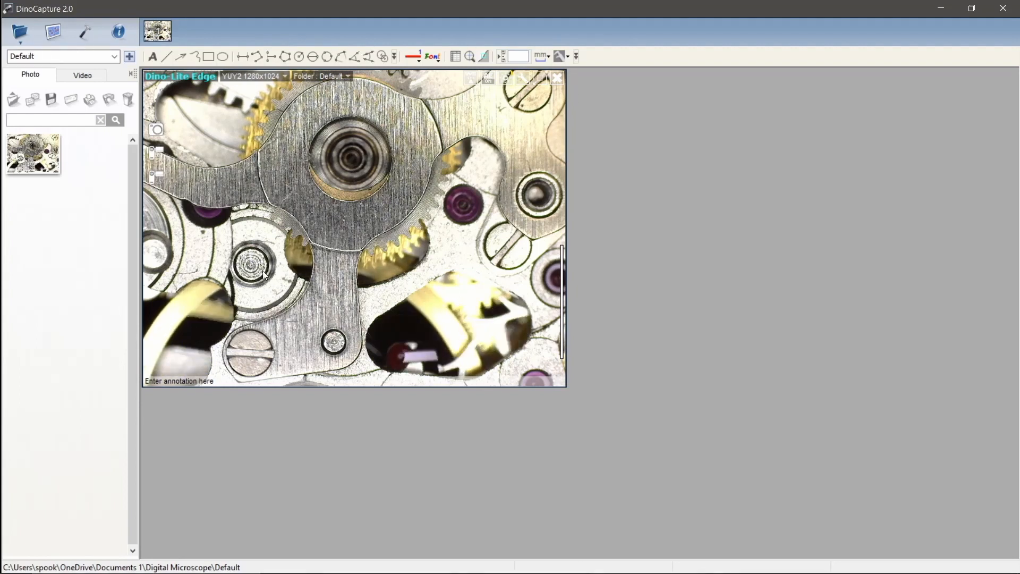
click(18, 33)
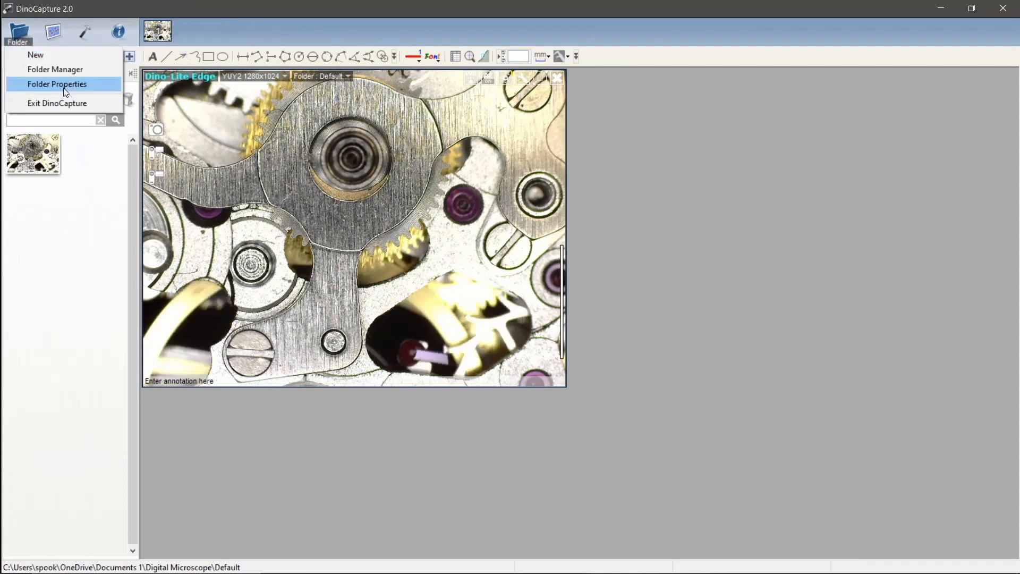
click(59, 30)
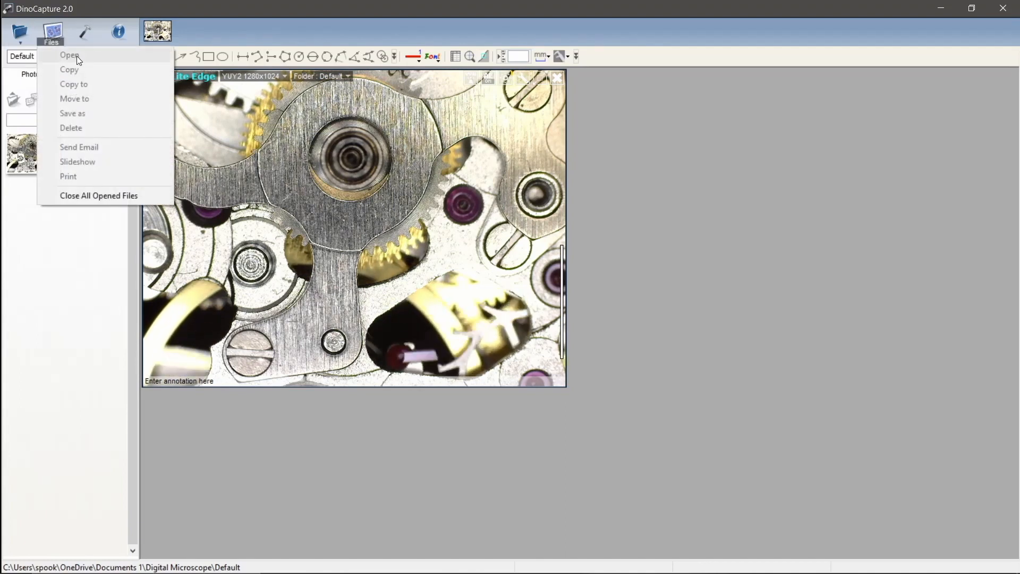
Open the saved photo from the Default folder's gallery in its own window, and close that window after viewing it
double_click(34, 154)
click(34, 154)
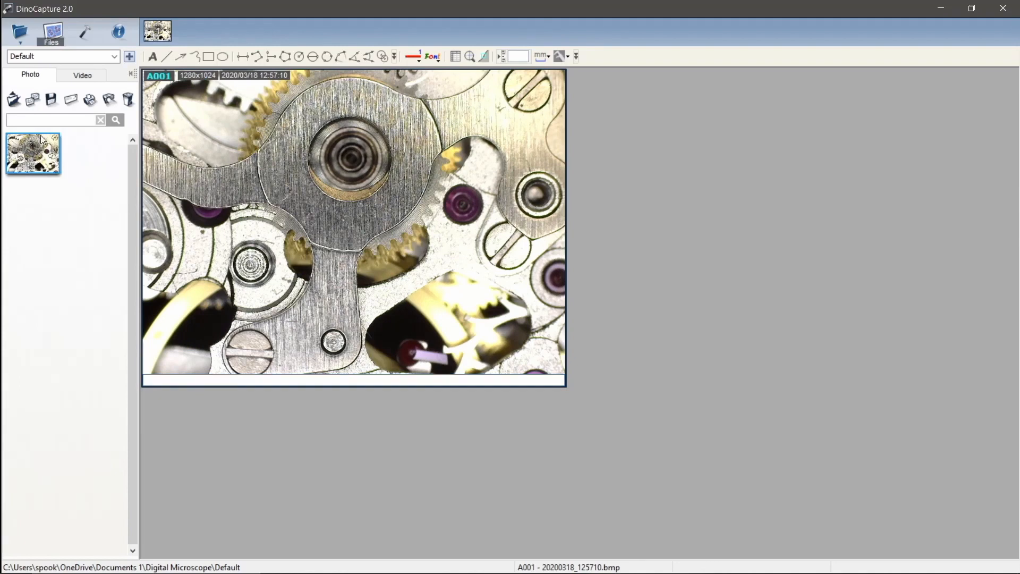
click(53, 42)
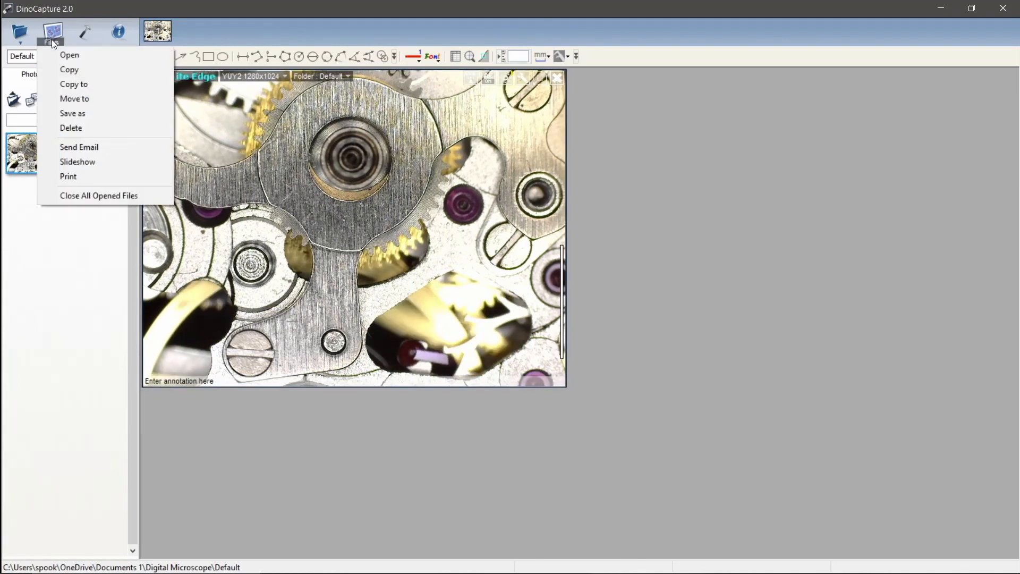
click(68, 54)
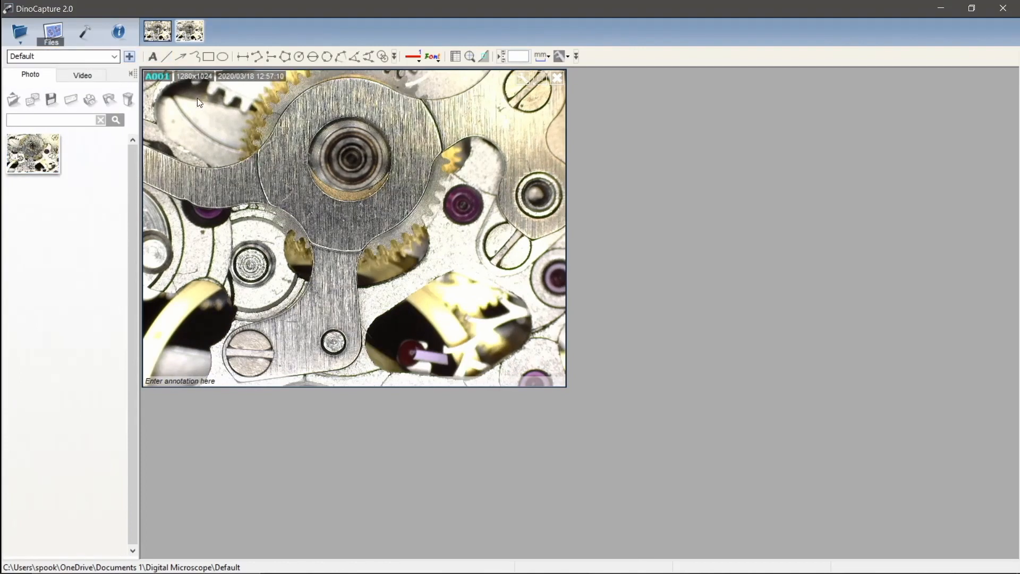
click(557, 79)
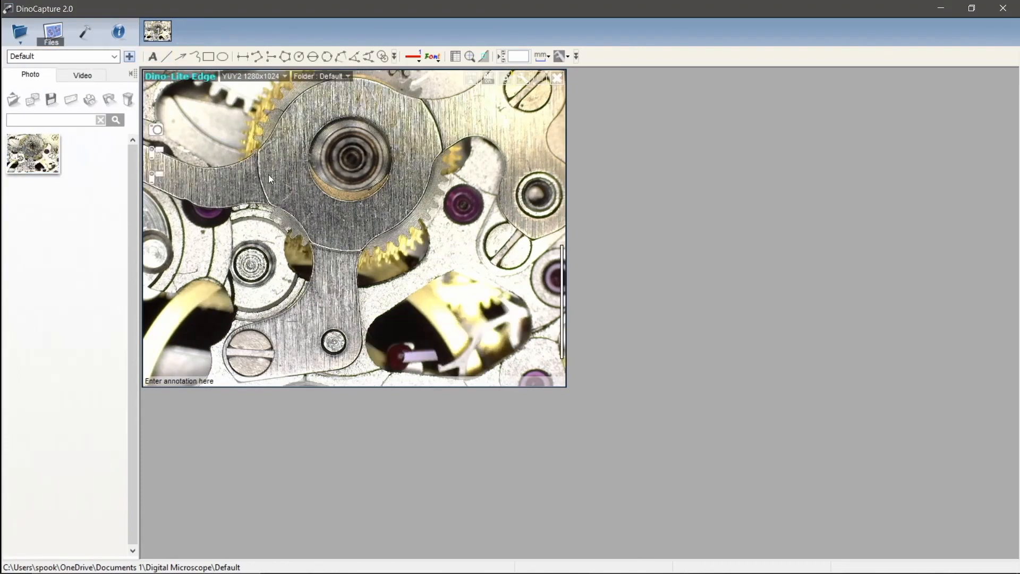
click(82, 34)
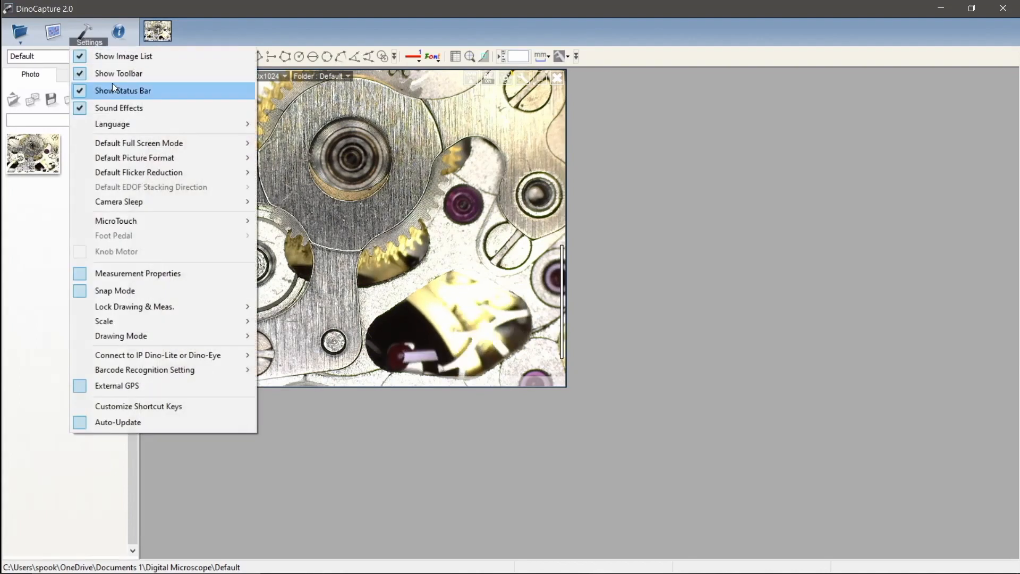
mouse_move(167, 357)
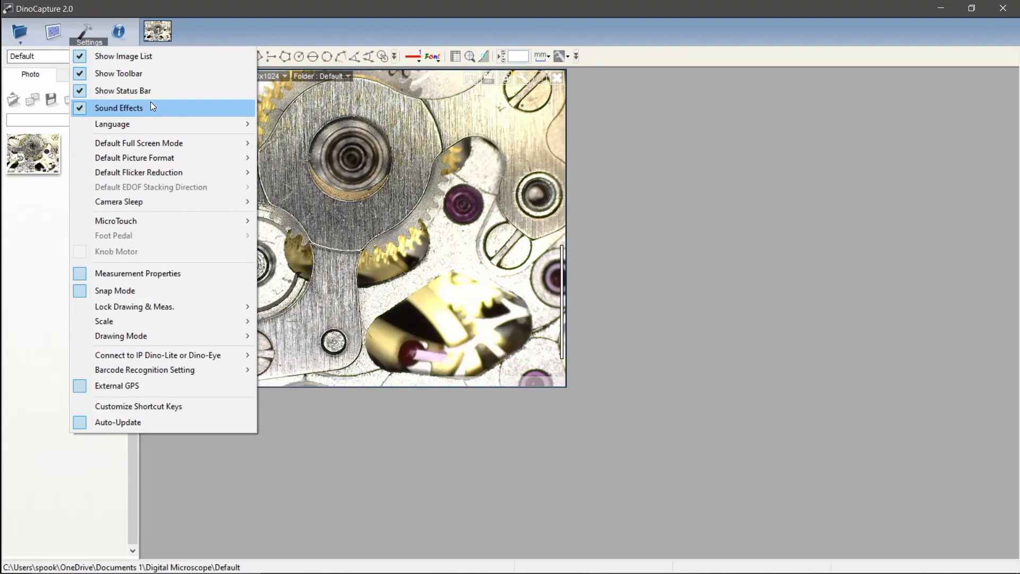
View the program's About information to check its version, and dismiss it
click(119, 35)
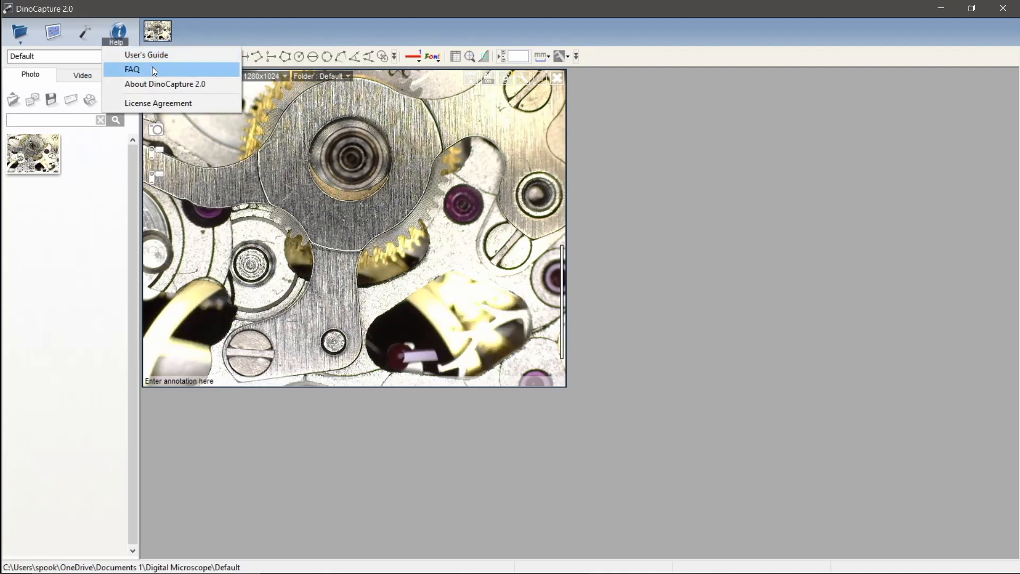
click(164, 94)
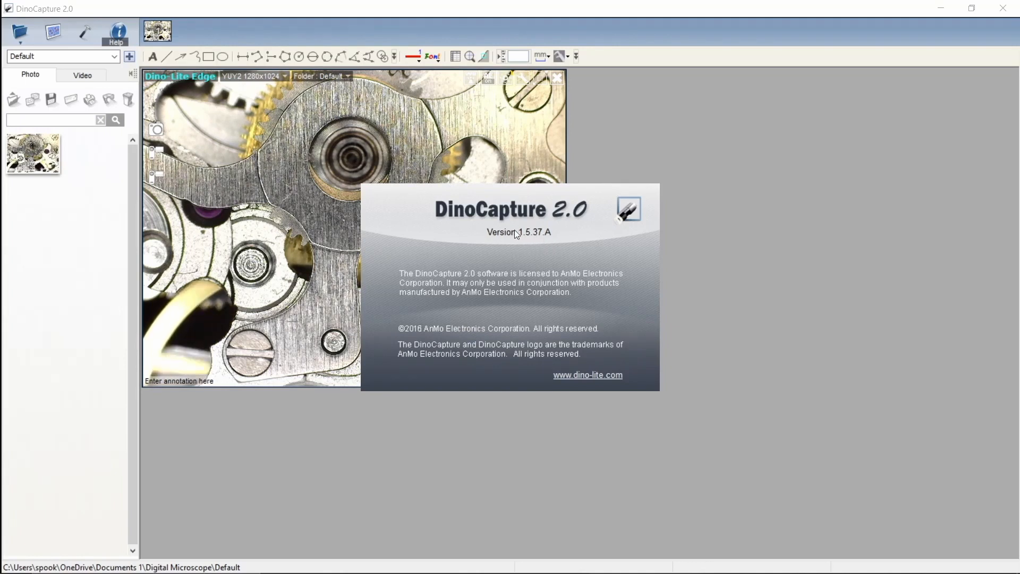
click(505, 294)
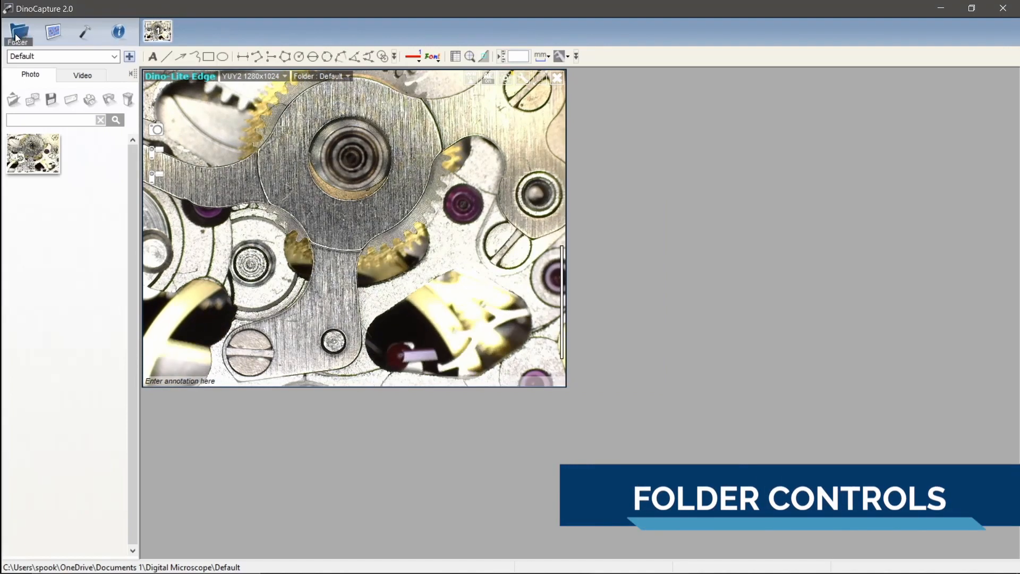
Create a new storage folder named Test in the existing Digital Microscope location
click(115, 56)
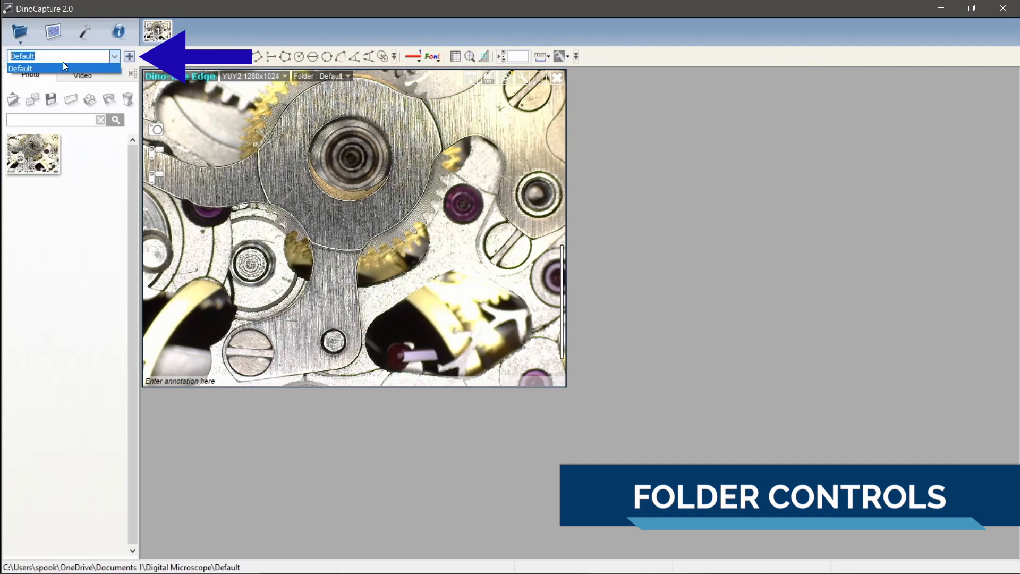
click(130, 56)
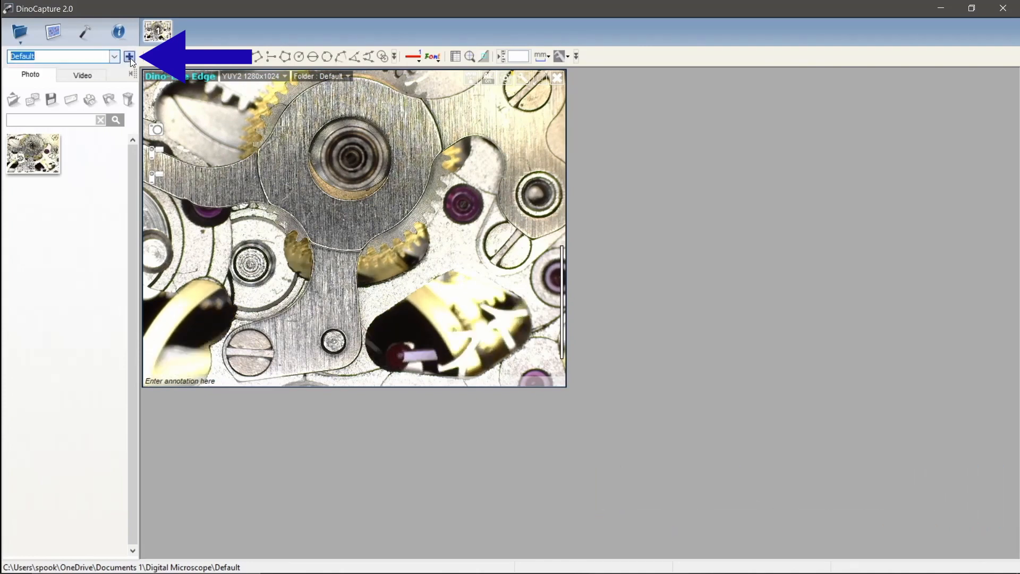
click(130, 56)
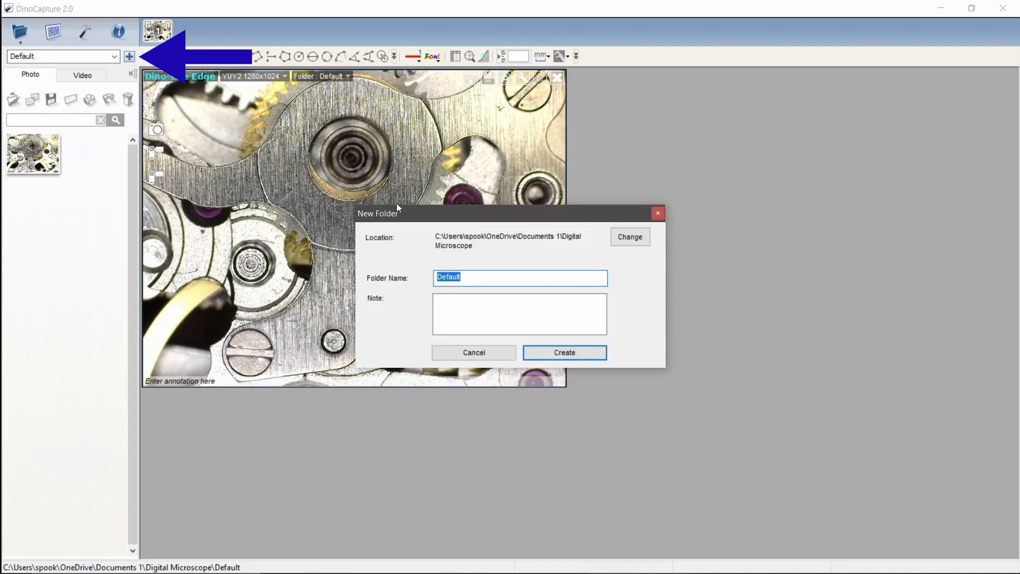
text(Test)
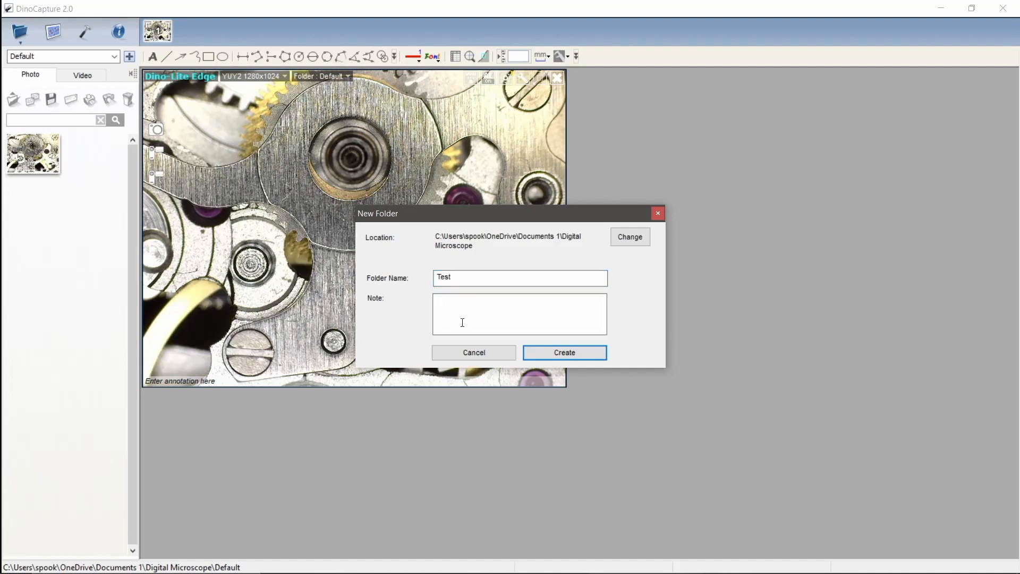
click(569, 355)
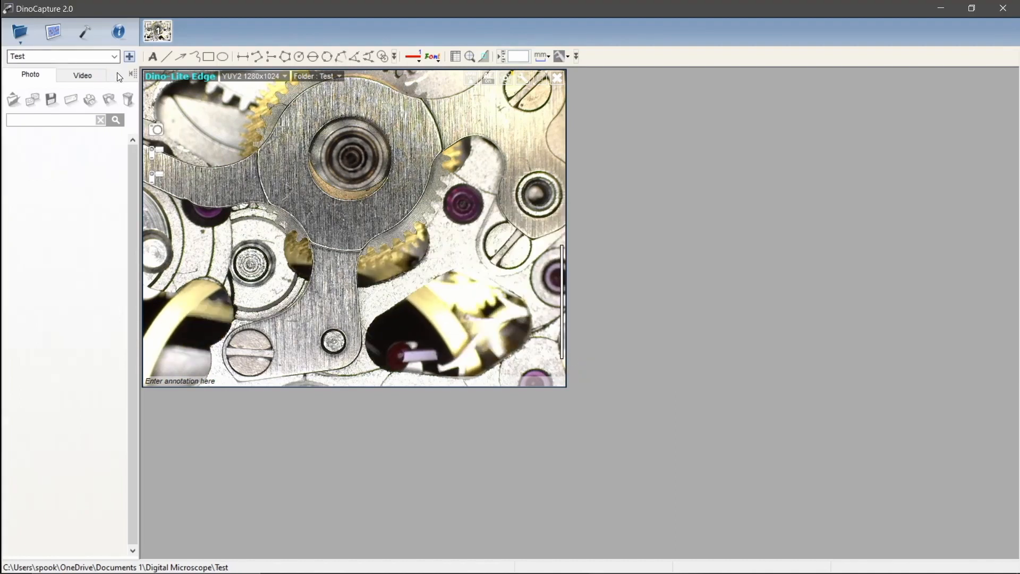
Switch the active folder from Test to Default, back to Test, and finally to Default again
click(117, 58)
click(103, 69)
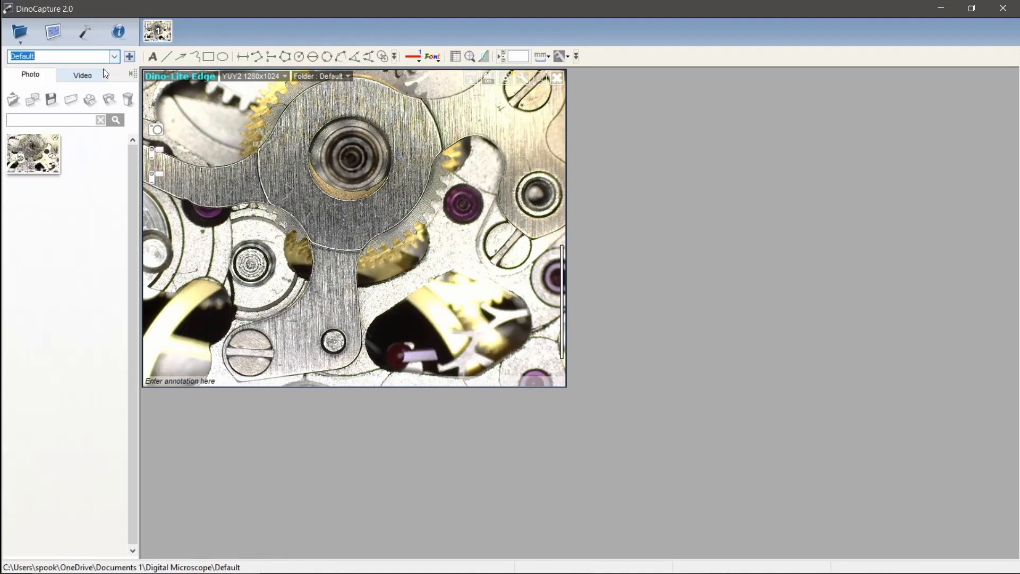
click(109, 77)
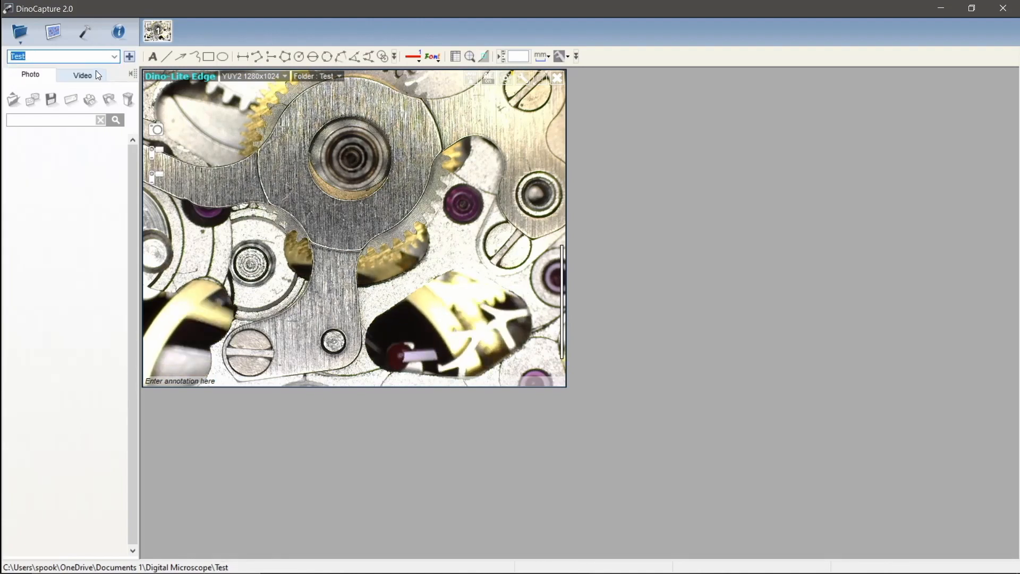
click(112, 58)
click(105, 68)
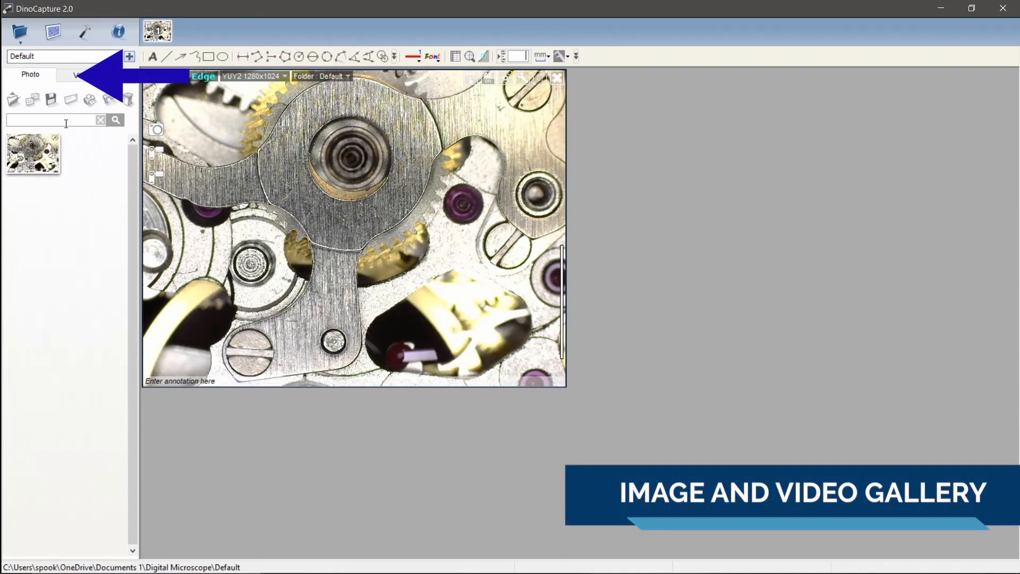
Look at the video gallery of the Default folder and return to its photo gallery
click(76, 78)
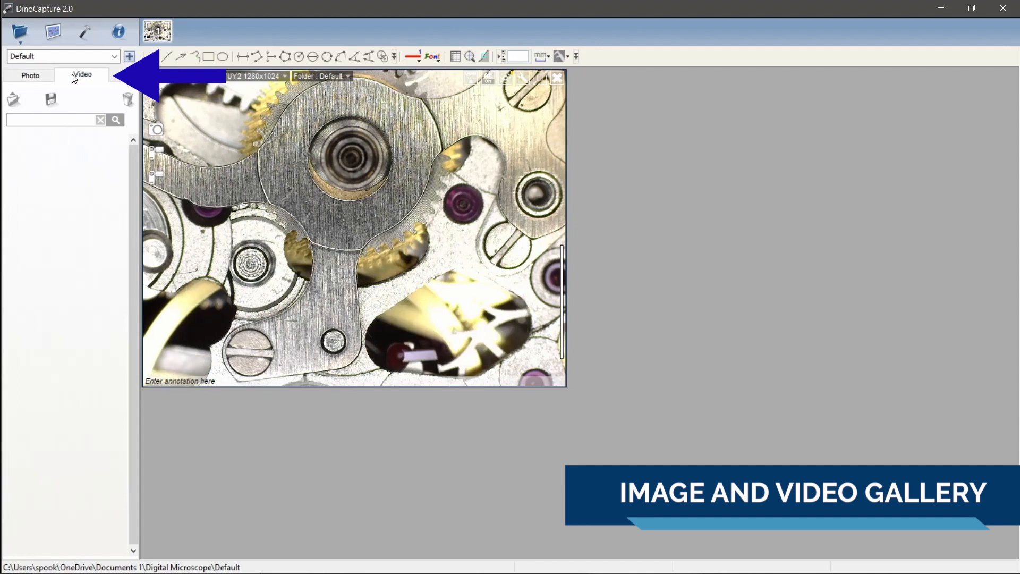
click(39, 78)
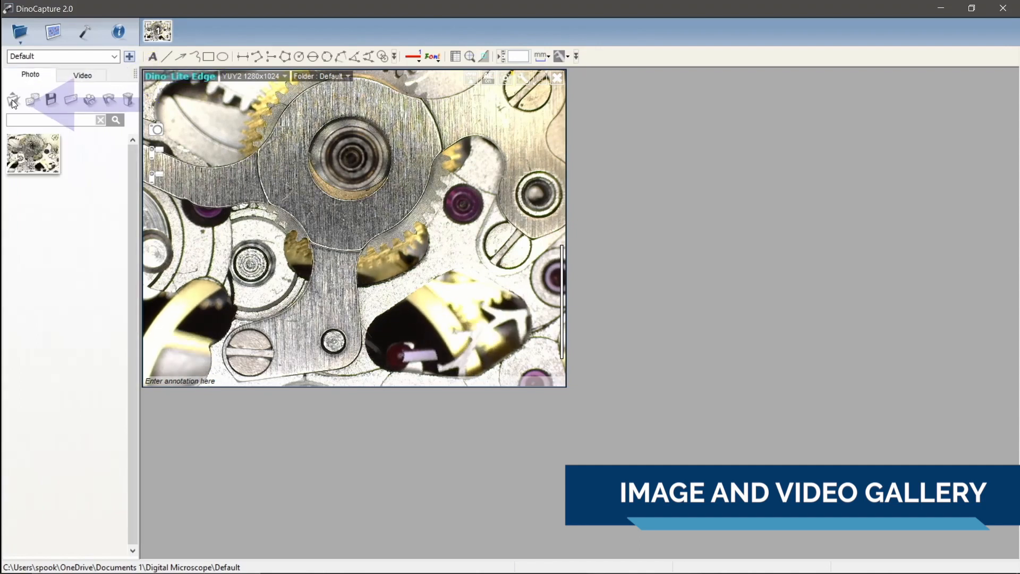
Copy the saved gallery photo out of the folder, accepting the preset export options of full imprint, 1280 x 1024 and 96 DPI
double_click(33, 154)
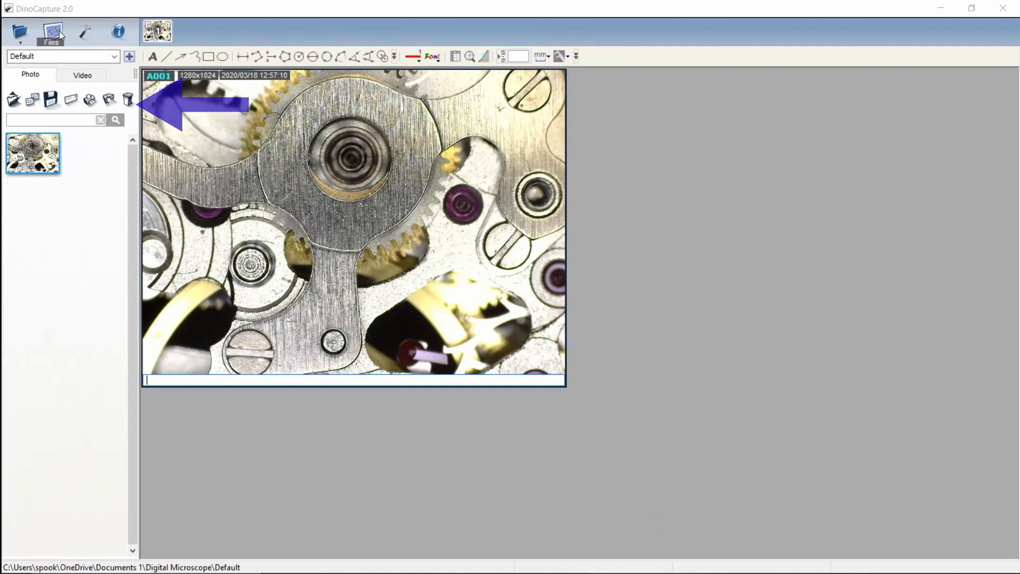
click(53, 33)
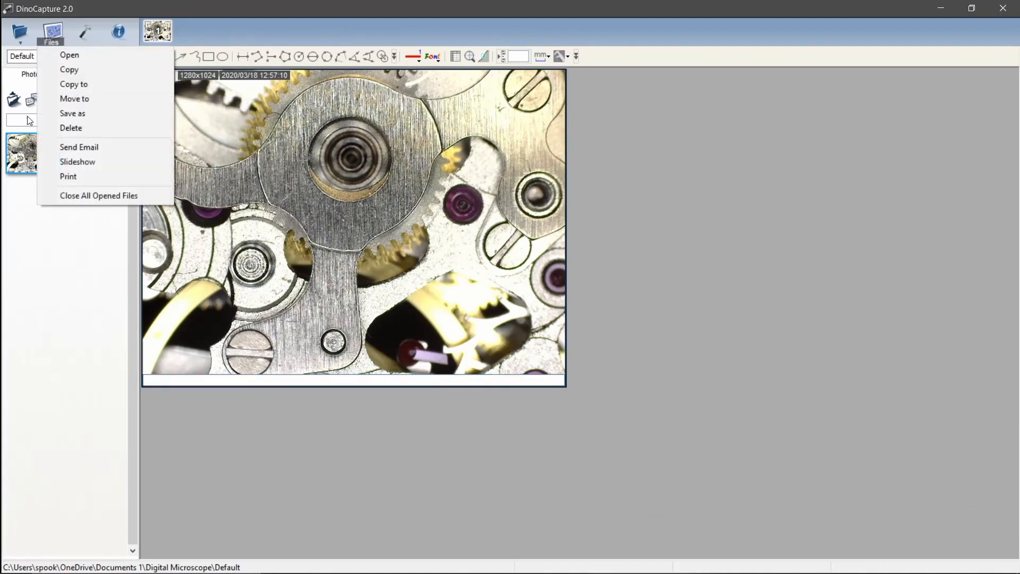
click(74, 84)
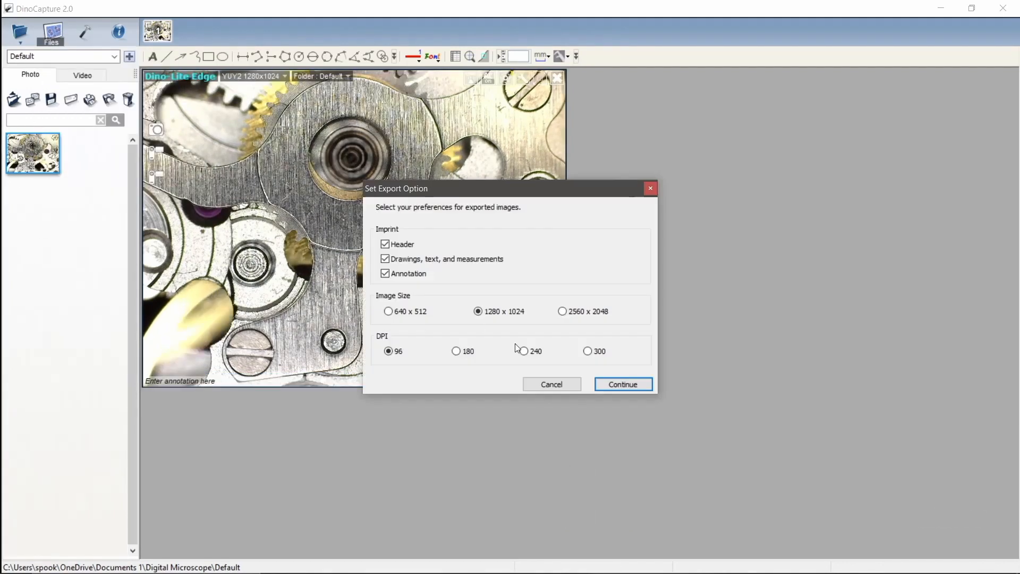
click(623, 384)
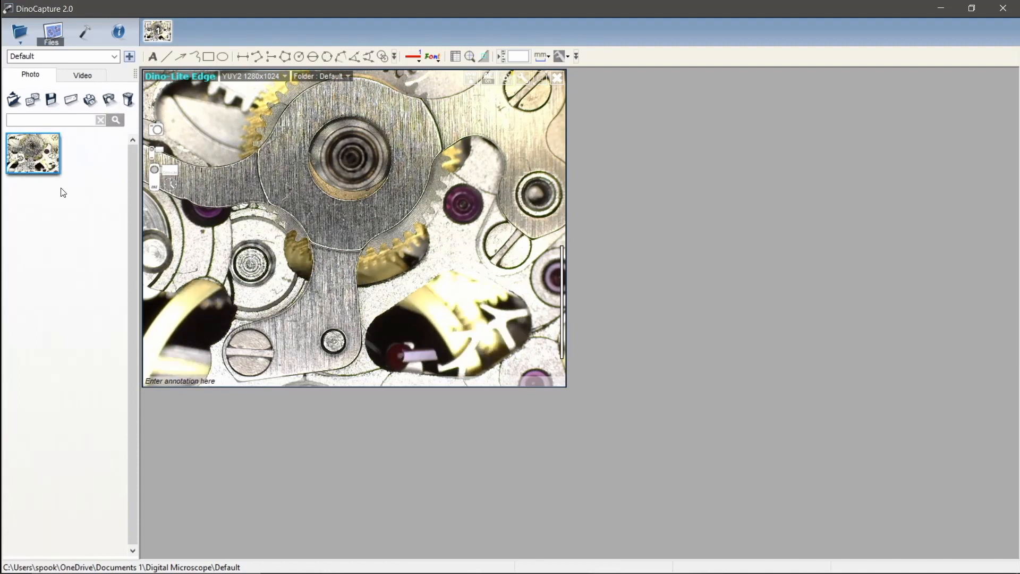
Try to delete the saved photo from the gallery, and leave its file commands without running any
click(67, 212)
click(38, 162)
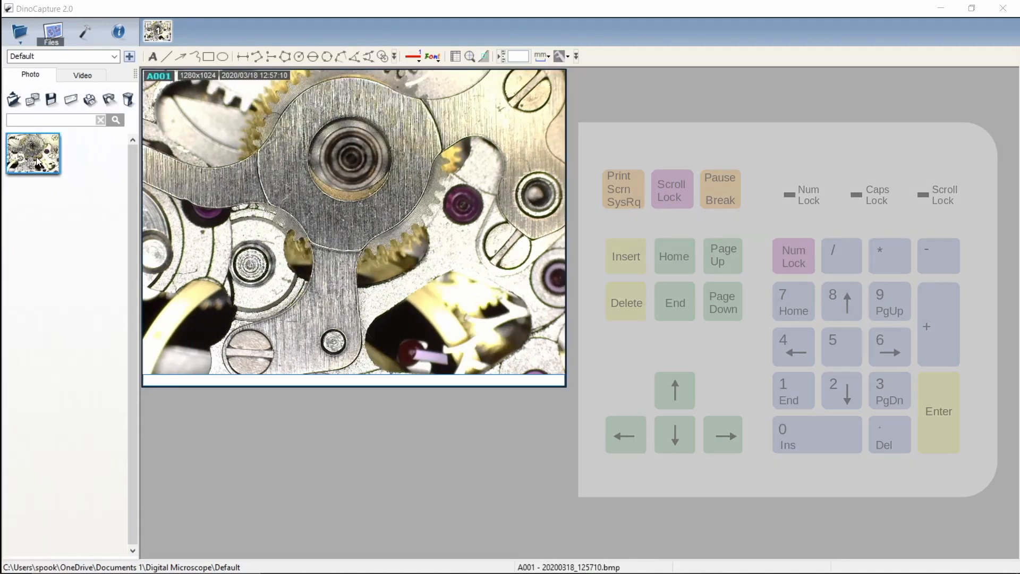
key(Delete)
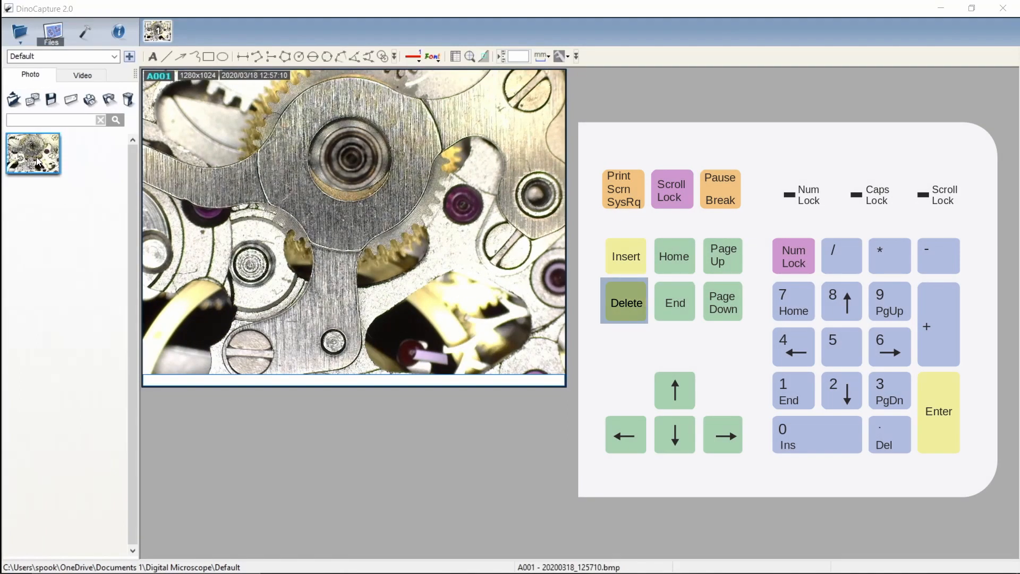
right_click(38, 161)
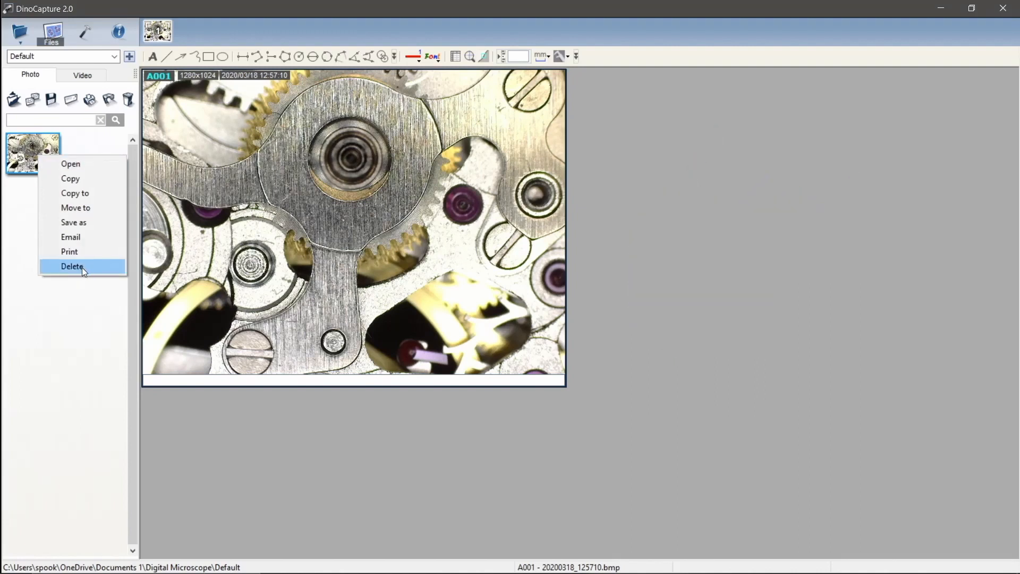
click(71, 337)
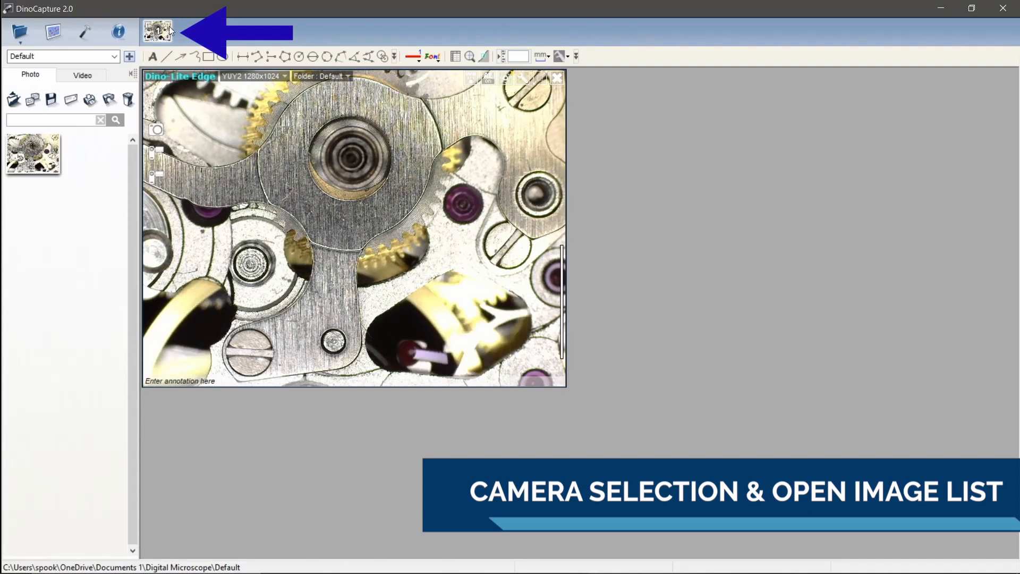
Open the saved gallery photo, bring its window to the front and move it beside the live camera view
double_click(50, 163)
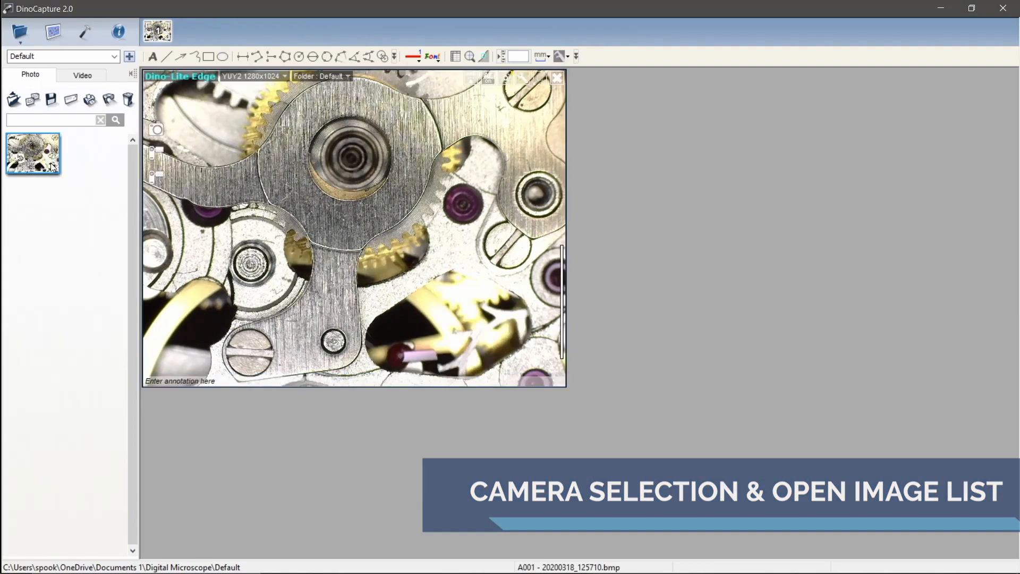
click(164, 35)
click(192, 35)
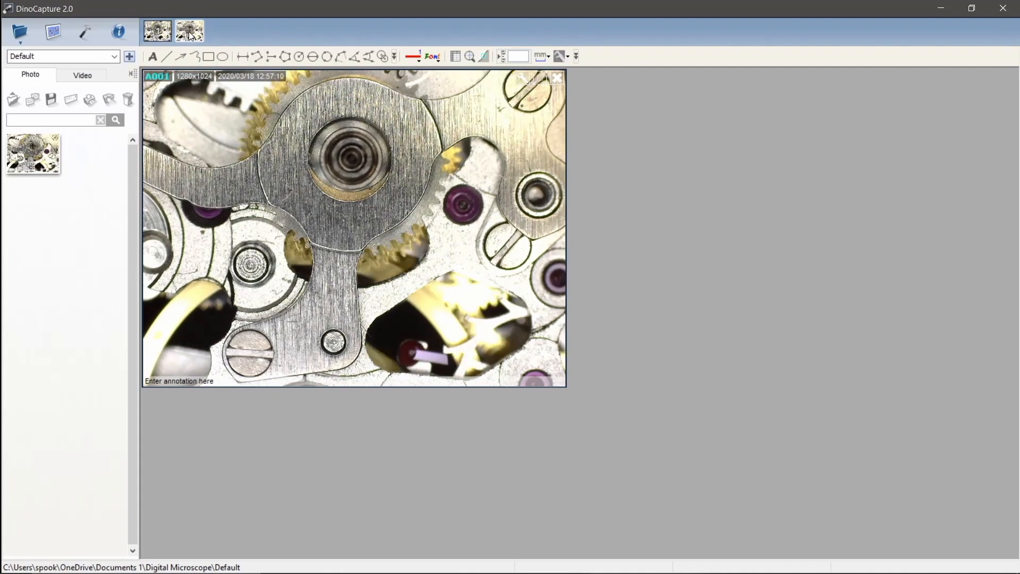
drag(273, 174, 586, 179)
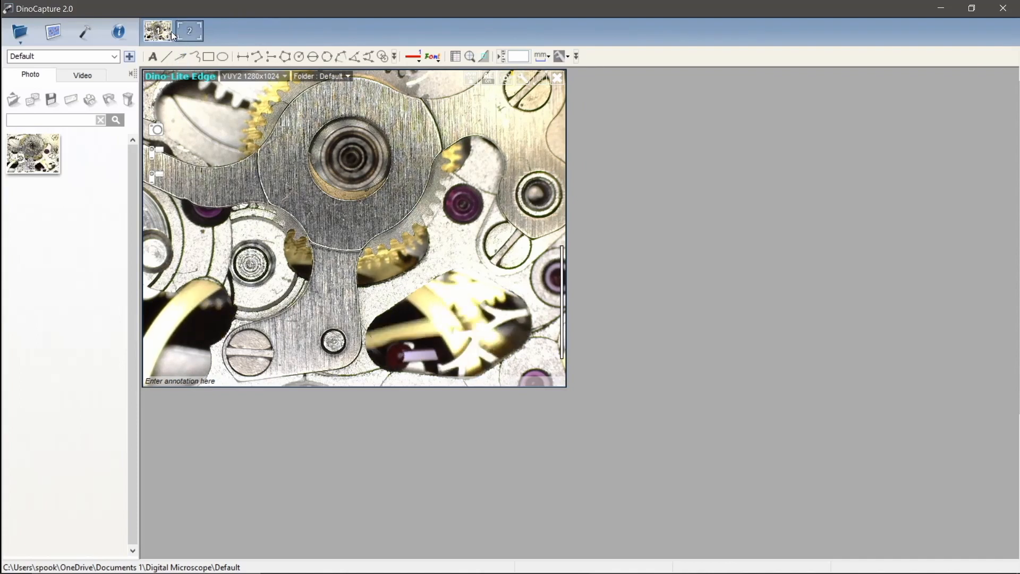
Open the second microscope camera's live view alongside the first camera's view
click(192, 33)
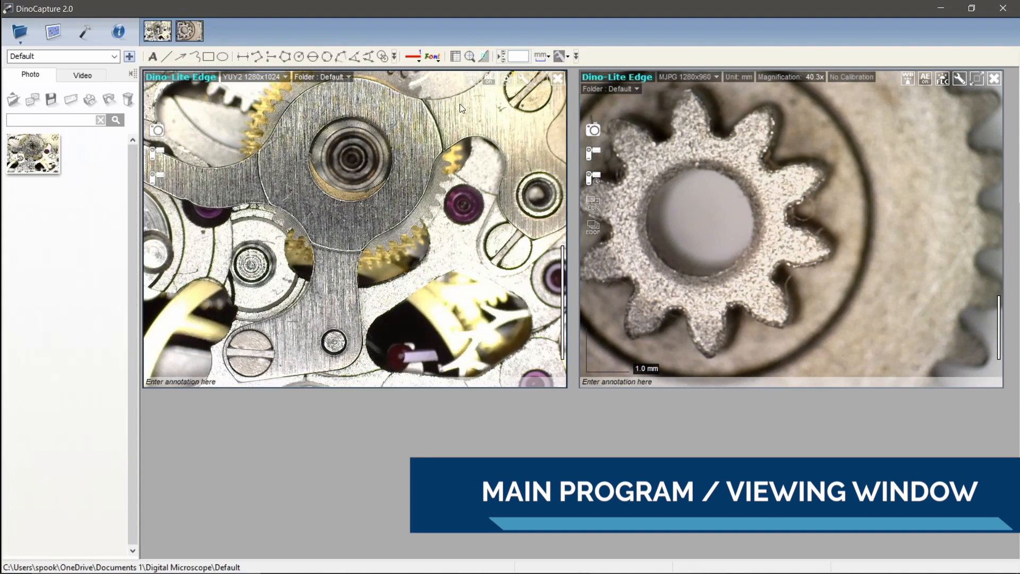
mouse_move(185, 119)
mouse_down()
mouse_move(198, 242)
mouse_move(639, 345)
mouse_move(183, 425)
mouse_move(185, 118)
mouse_up()
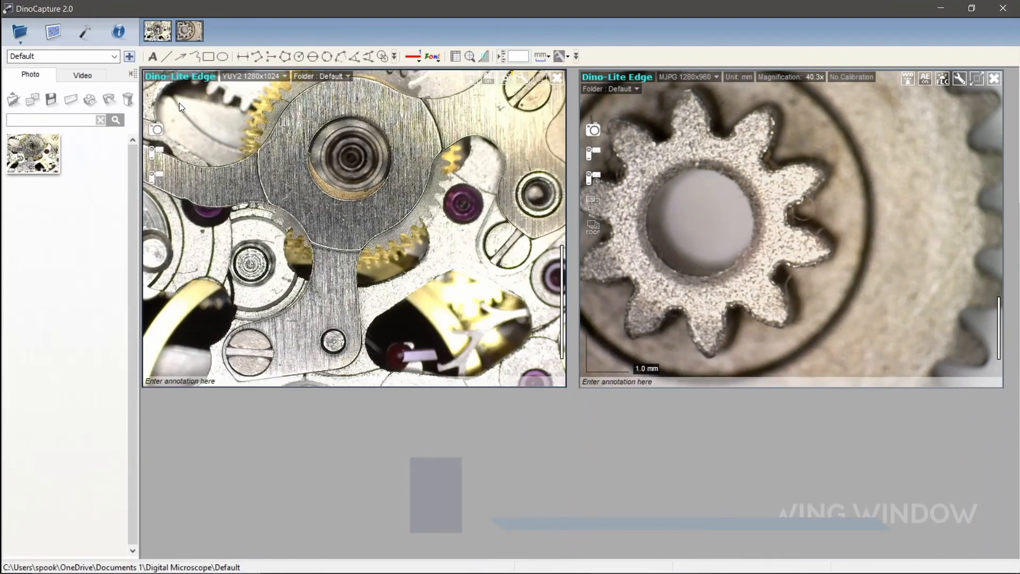
Open the saved photo from the gallery while both live camera views are running
click(33, 154)
double_click(34, 155)
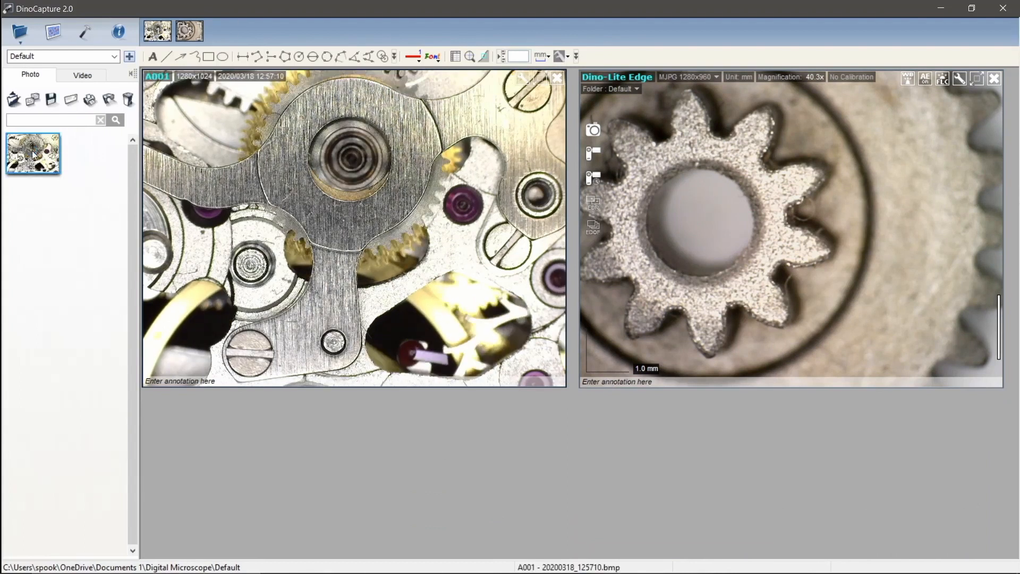
Move the opened photo's window down so the first camera's live view shows behind it, and close the photo
drag(184, 144, 219, 115)
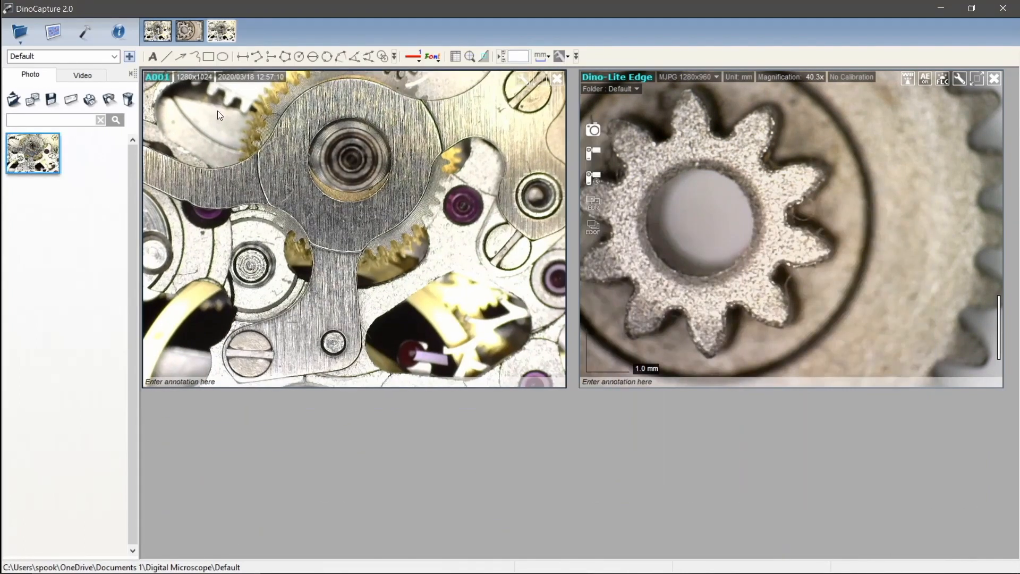
drag(453, 144, 424, 234)
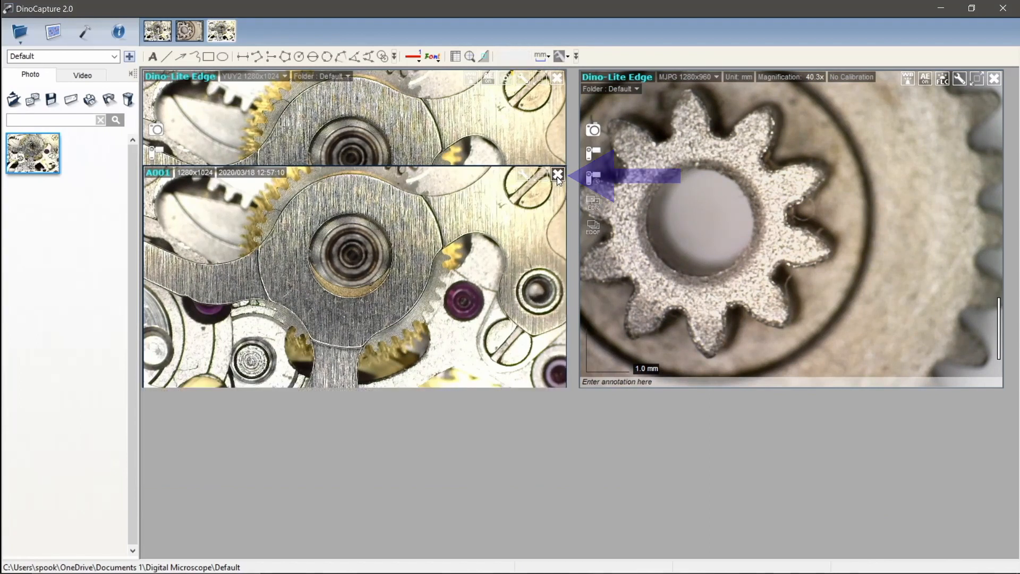
click(557, 176)
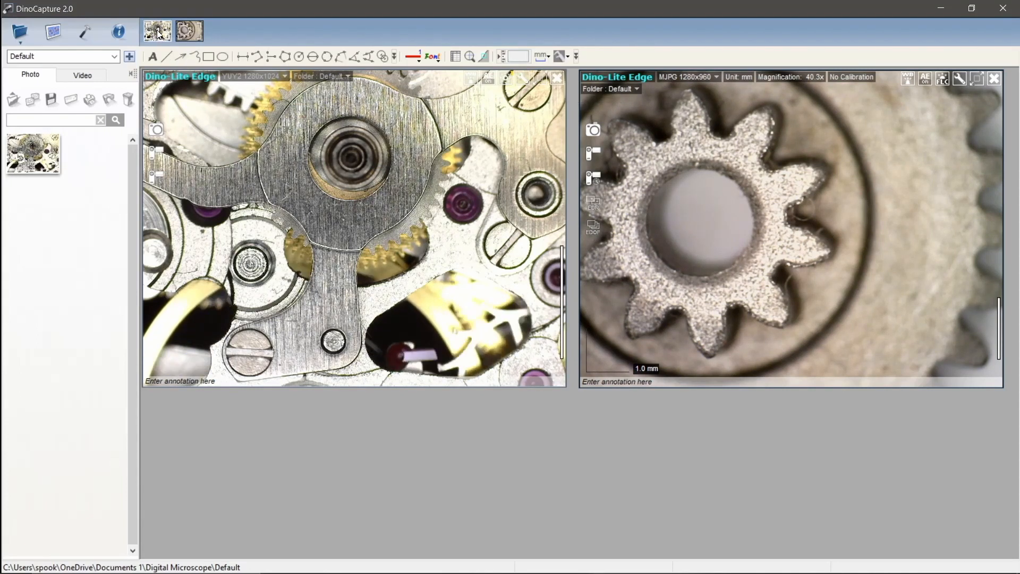
Close the first camera's live view and reopen it beside the second camera's view
click(556, 78)
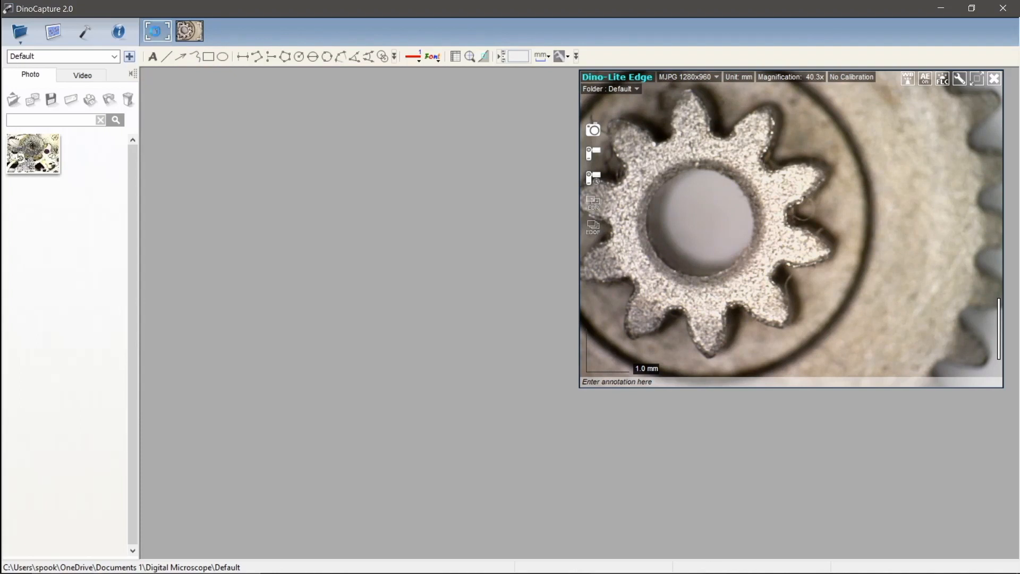
drag(333, 298, 257, 165)
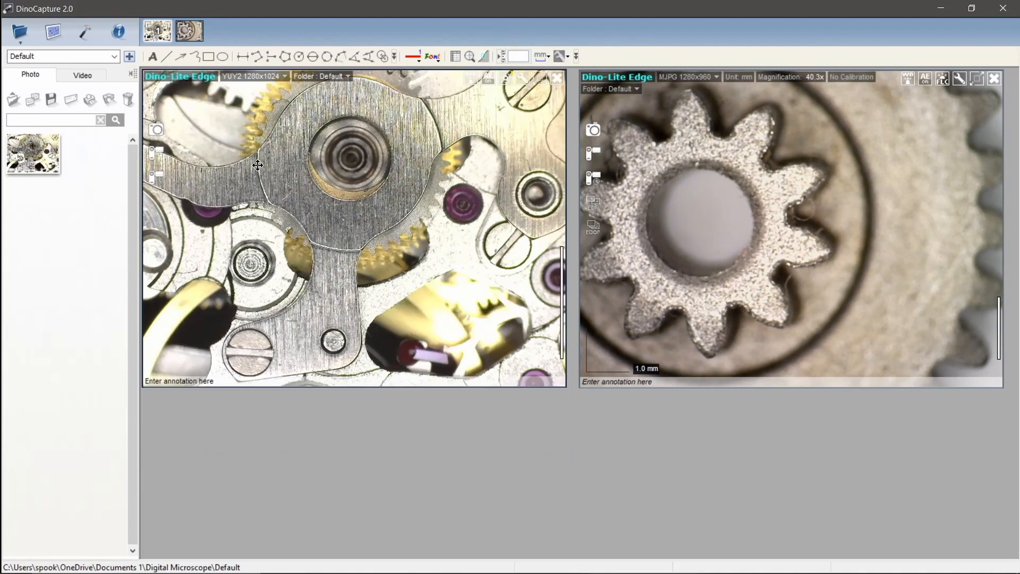
drag(343, 163, 286, 116)
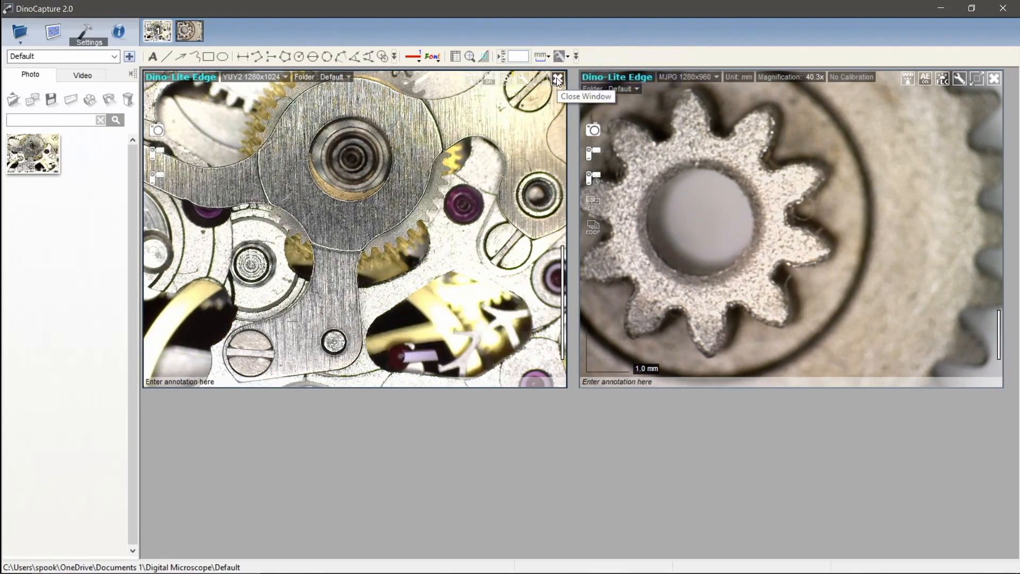
click(557, 80)
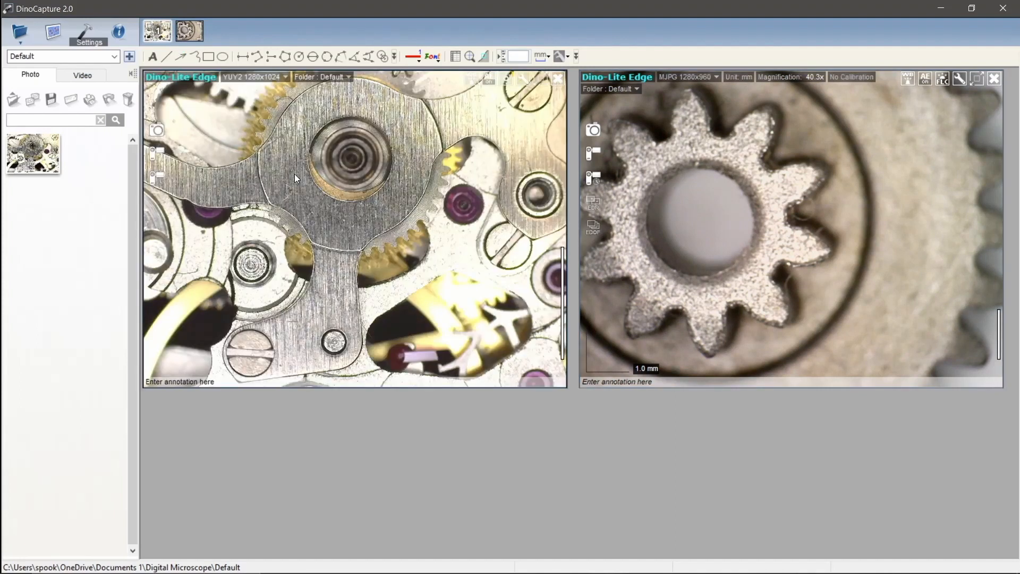
Maximize the first camera's live view inside the workspace and restore it to its normal size
click(541, 81)
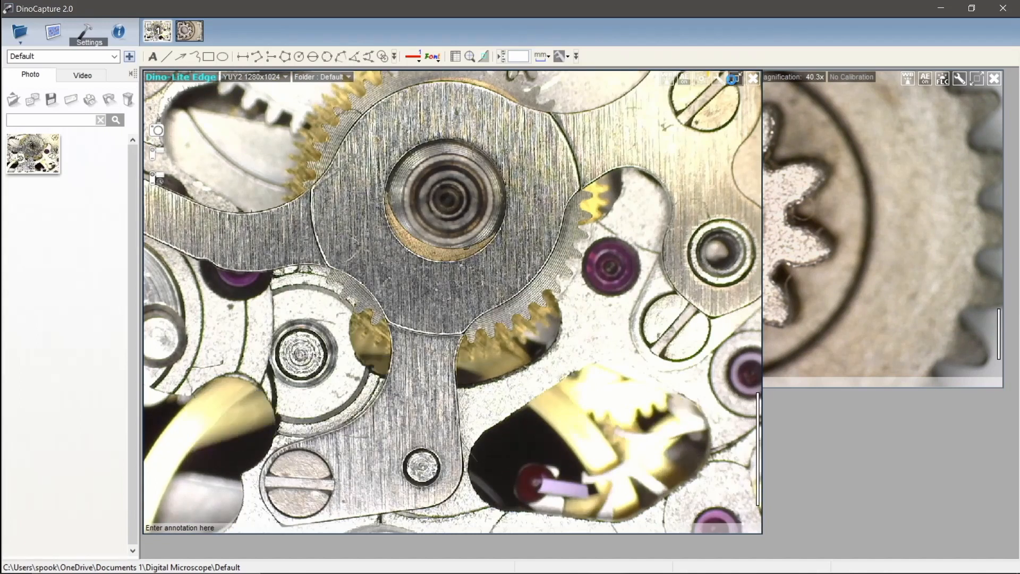
click(736, 79)
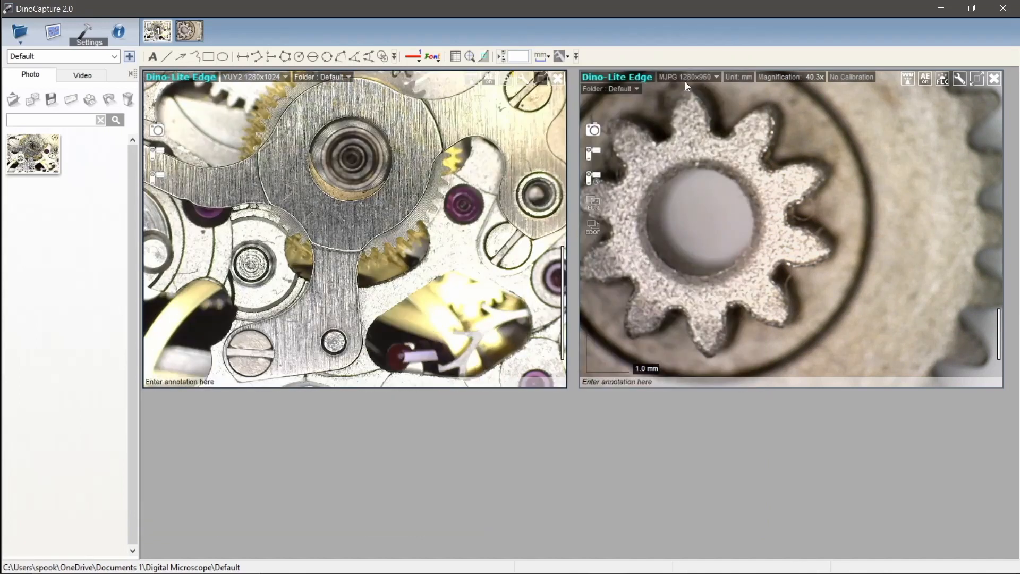
Set the default full screen mode to Full Screen (no tools), show the first camera's view full screen, and exit it
click(85, 33)
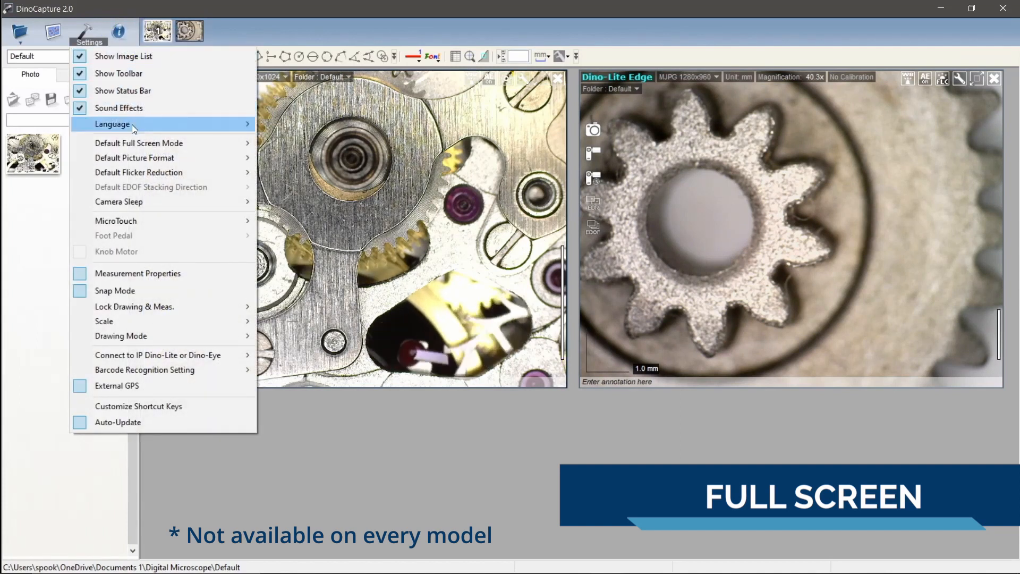
mouse_move(144, 144)
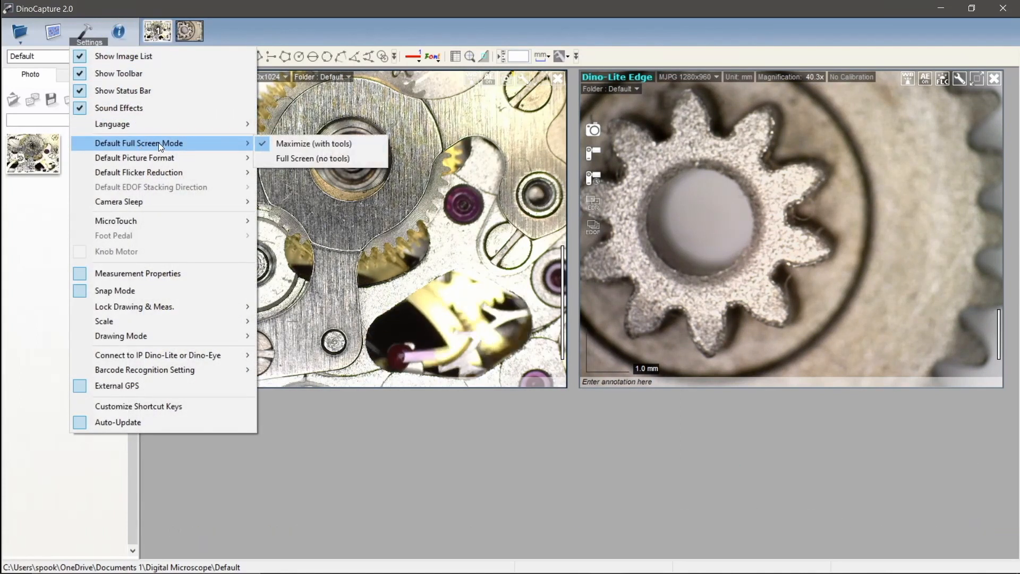
click(295, 158)
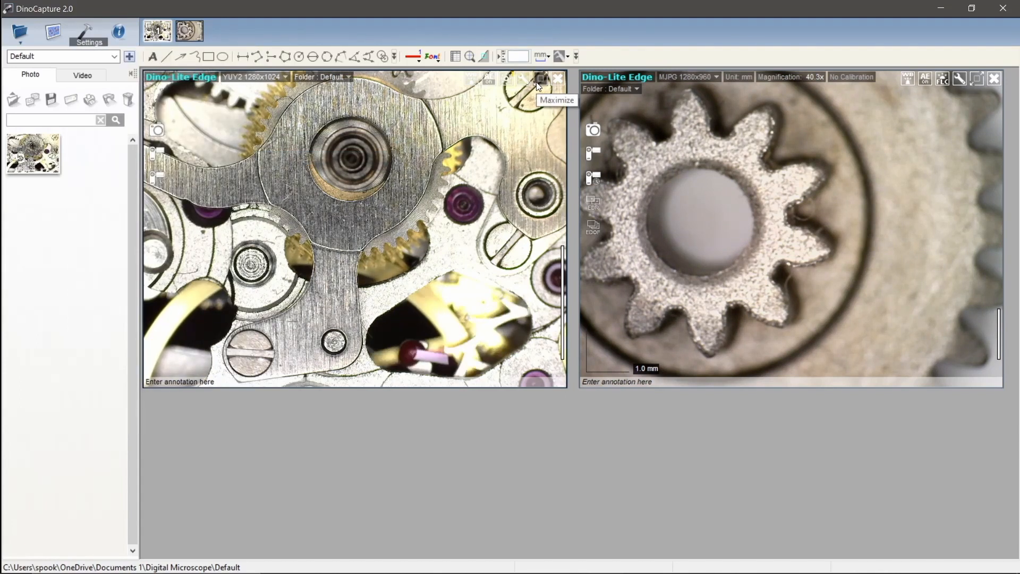
click(538, 86)
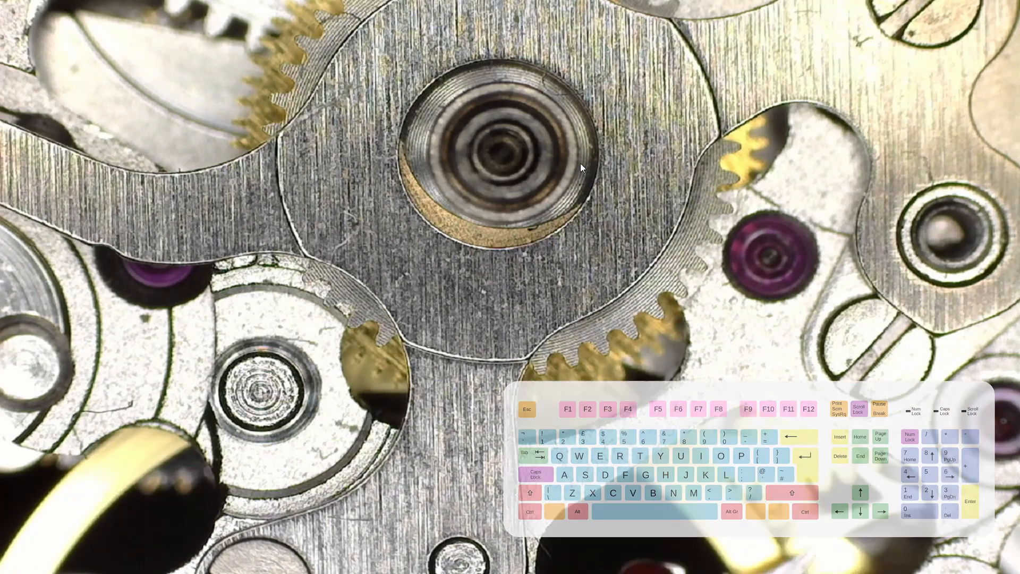
key(Escape)
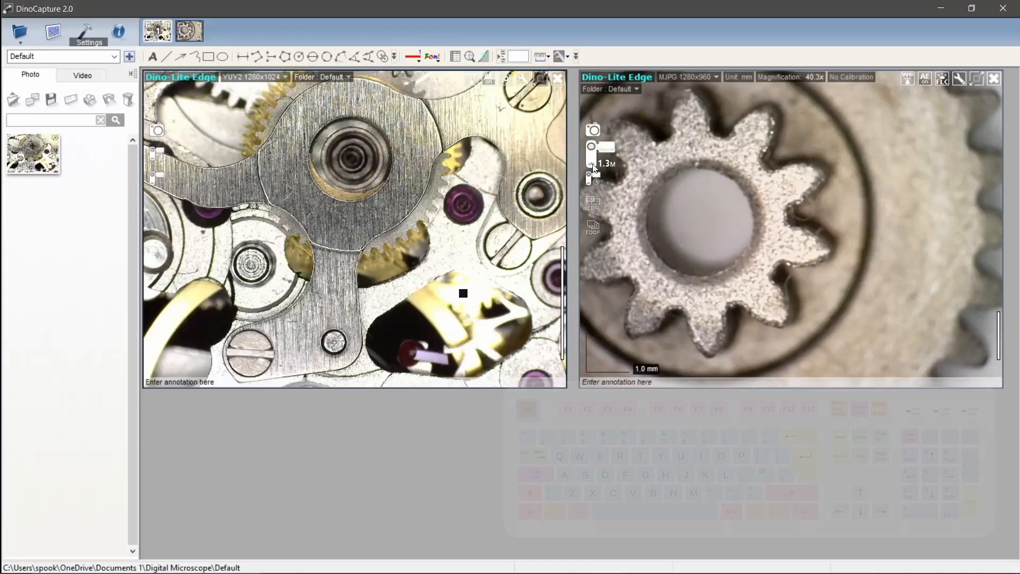
Open the first camera's image adjustment settings and set the brightness to 125
click(516, 88)
drag(475, 141, 591, 110)
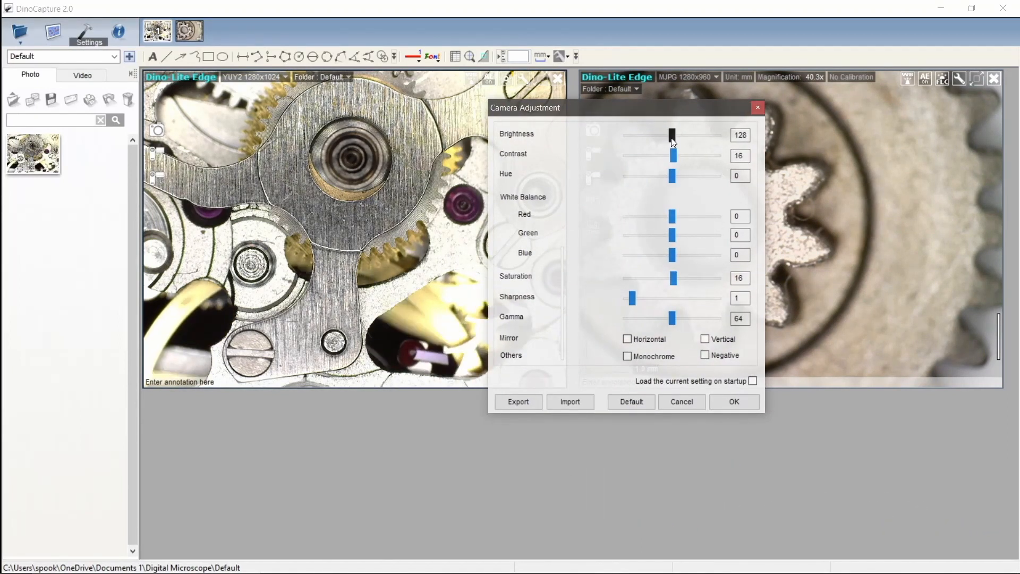
mouse_move(672, 139)
mouse_down()
mouse_move(642, 139)
mouse_move(670, 140)
mouse_up()
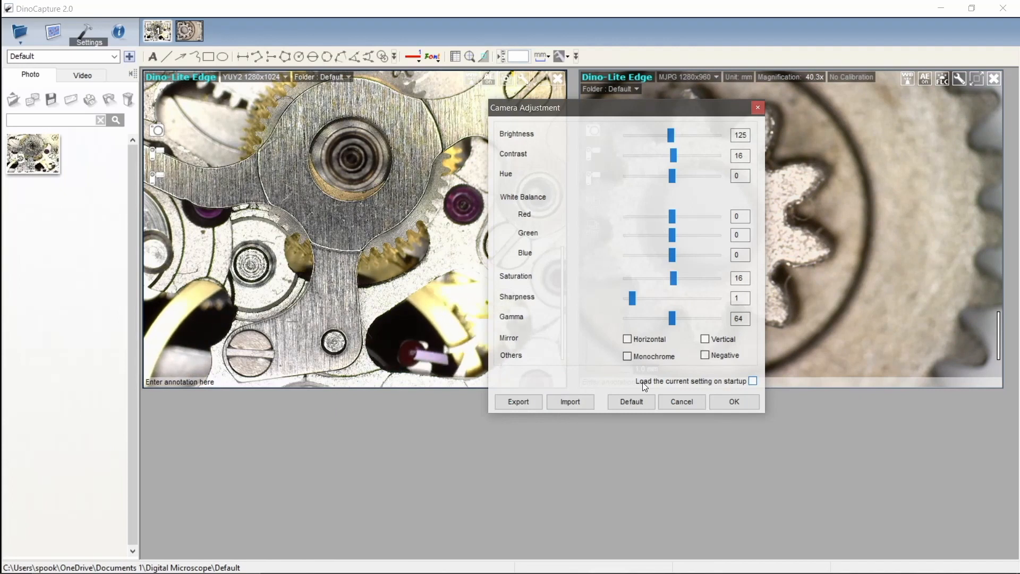
Try the Negative and Monochrome effects separately and combined on the first camera's image, and turn both off
click(705, 355)
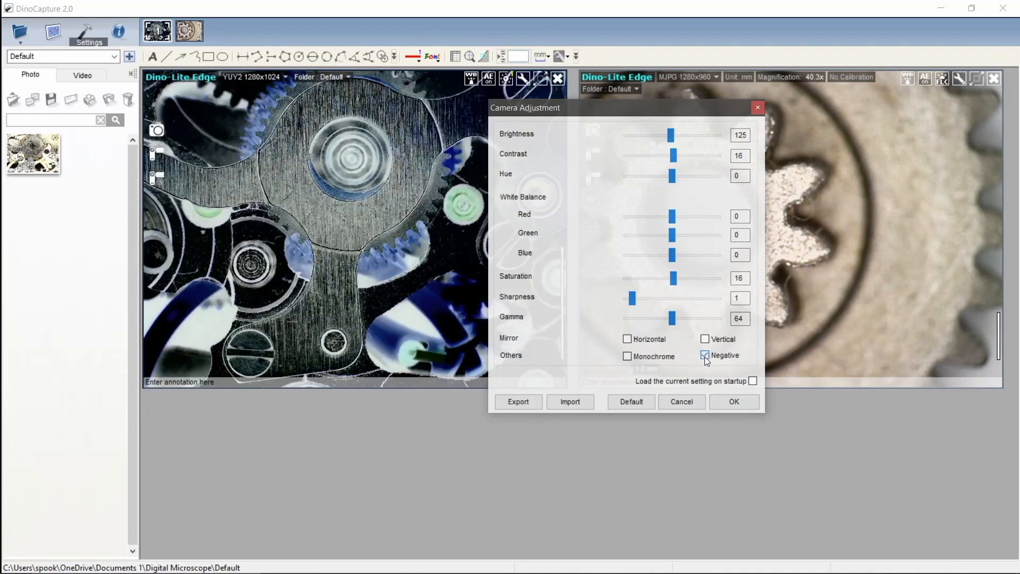
click(705, 356)
click(657, 358)
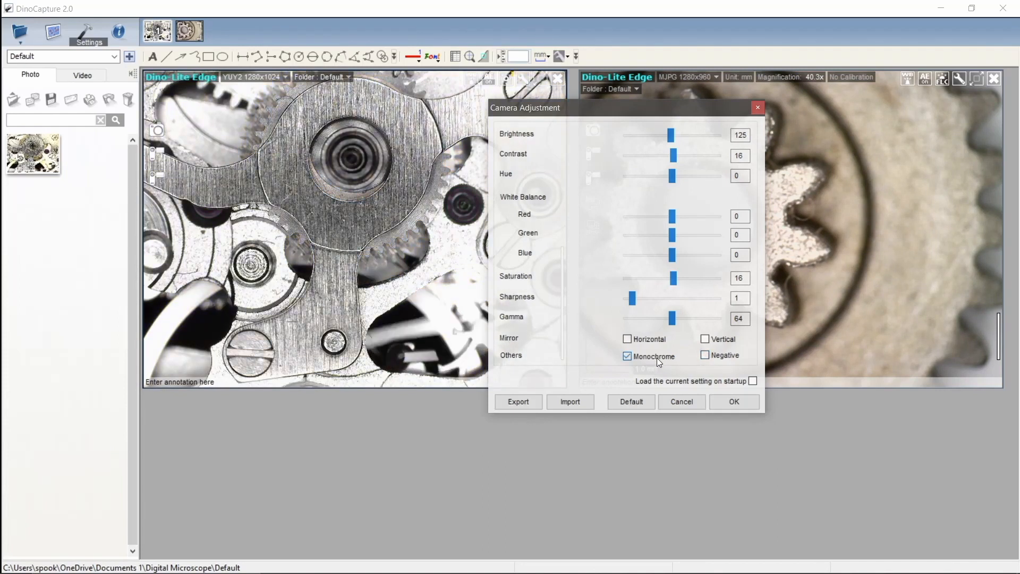
click(715, 356)
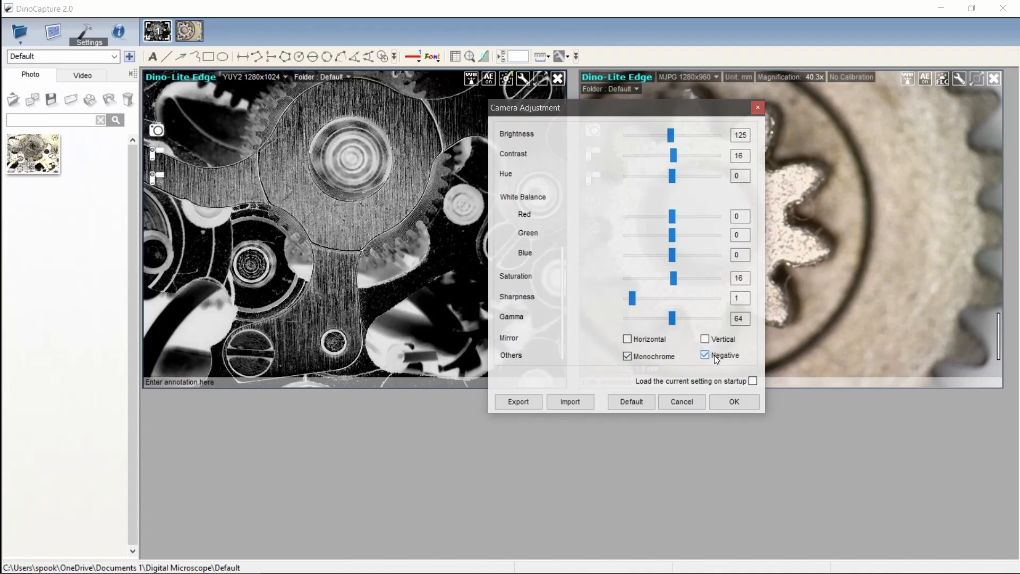
click(714, 355)
click(664, 358)
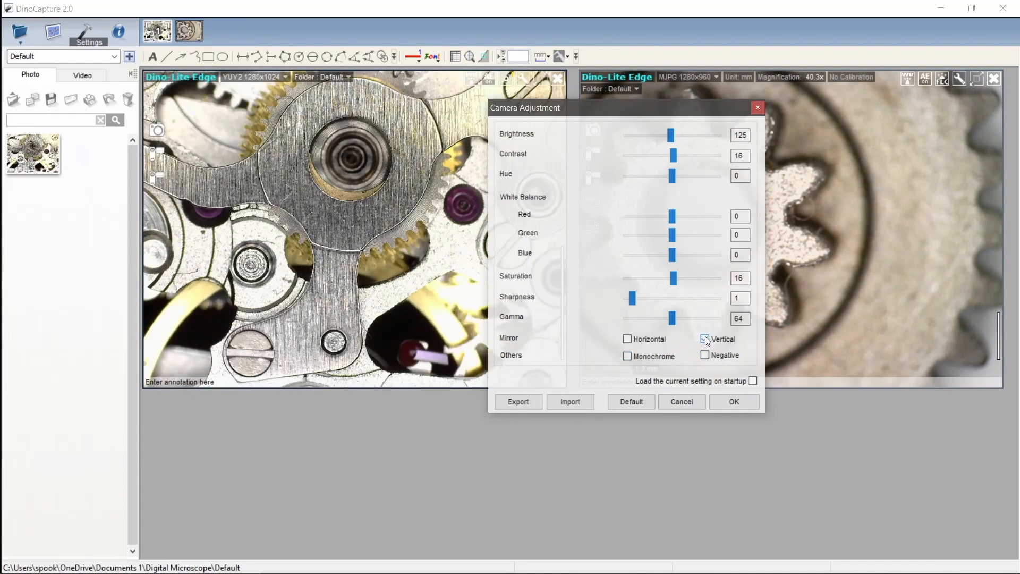
Turn vertical mirroring on and off for the first camera's image, and do the same with horizontal mirroring
click(706, 338)
click(706, 337)
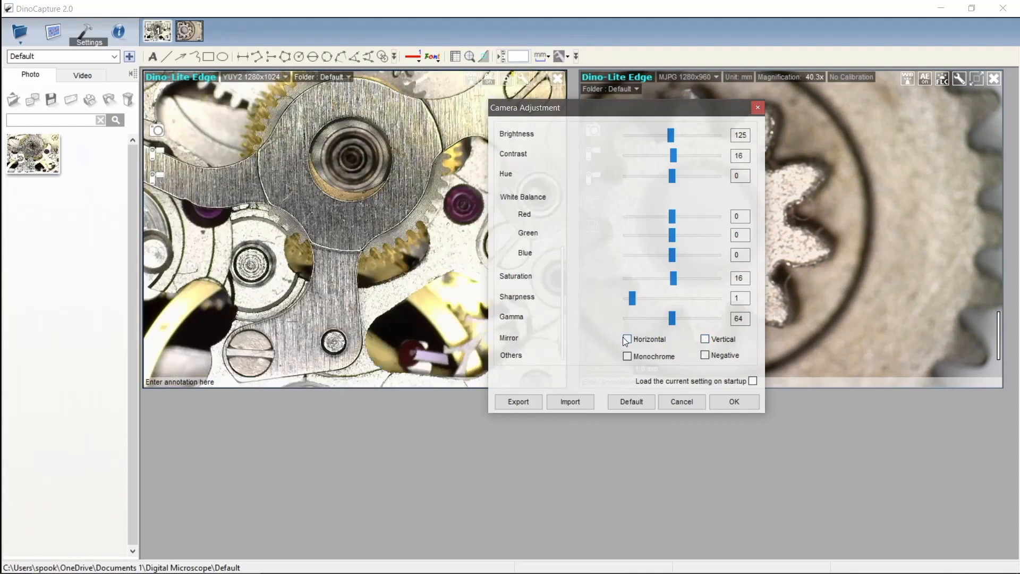
click(627, 339)
click(627, 339)
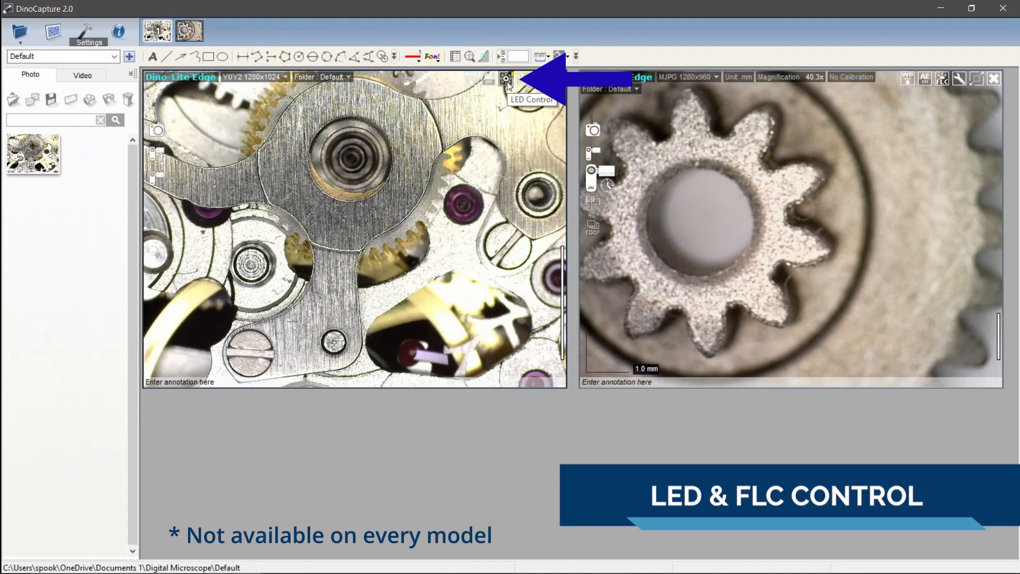
Switch the first camera's LEDs off and on again
click(506, 81)
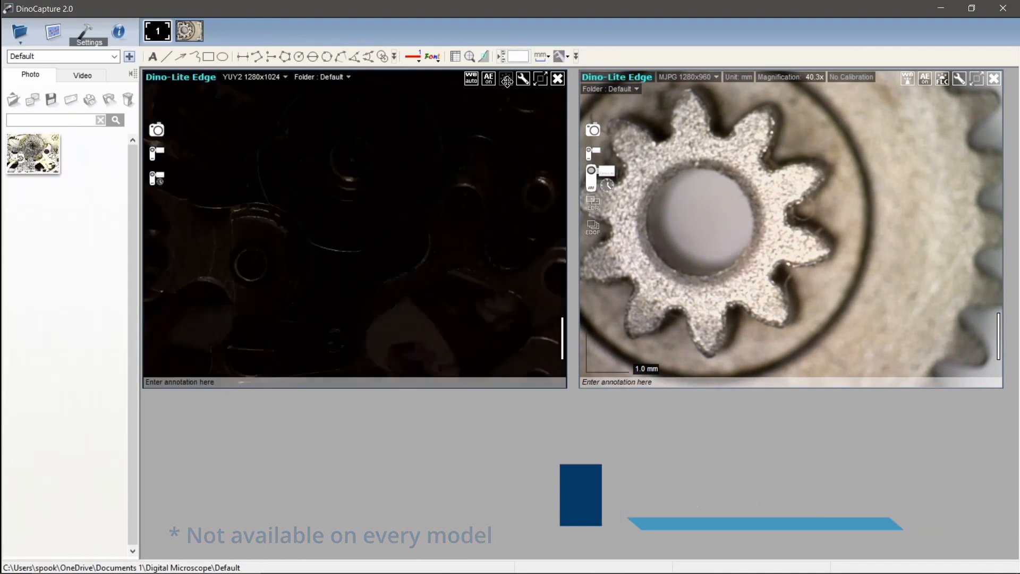
click(507, 81)
click(506, 80)
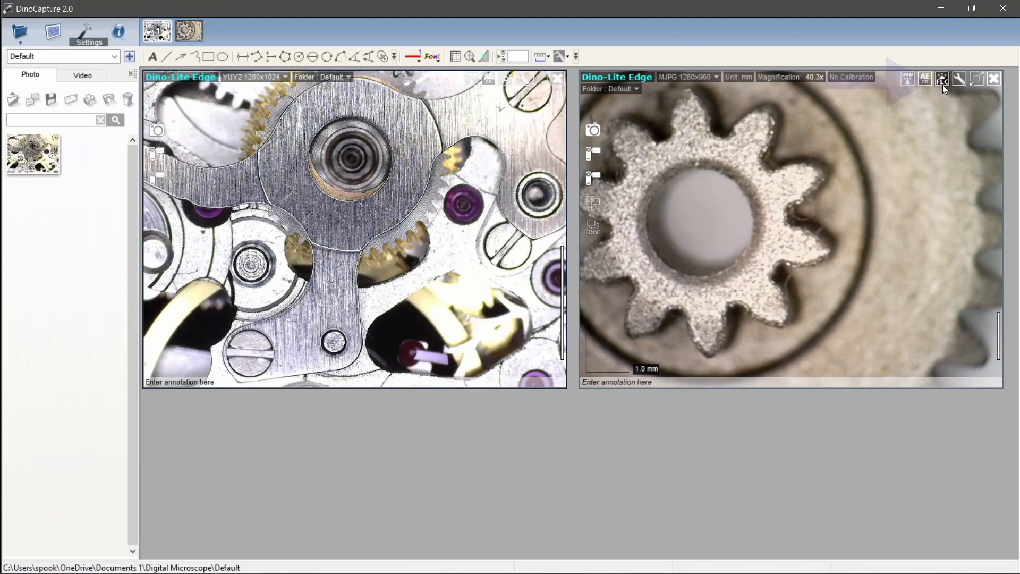
Cycle the second camera's LED control through its states until the lights are back on with FLC
click(943, 83)
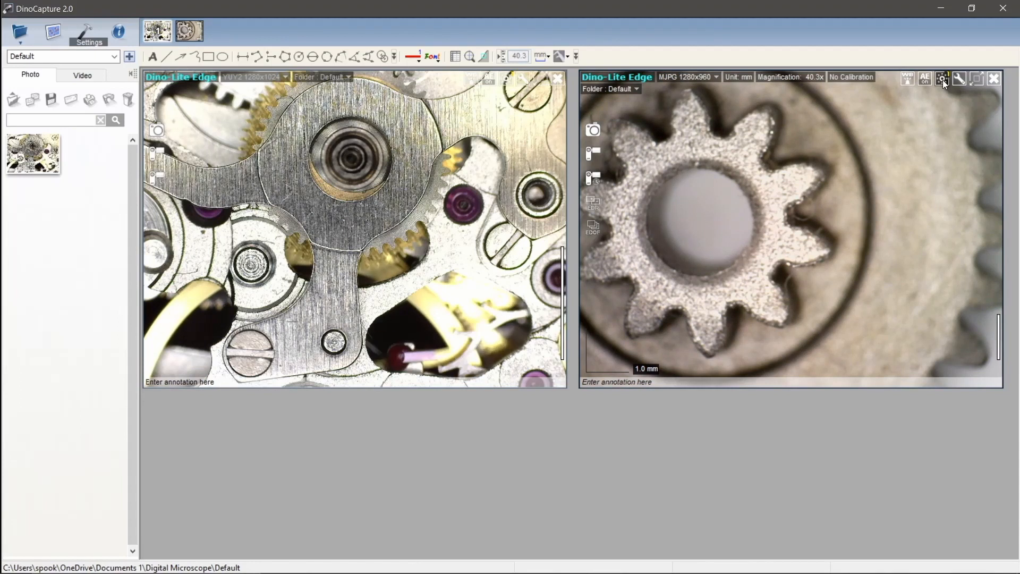
click(942, 80)
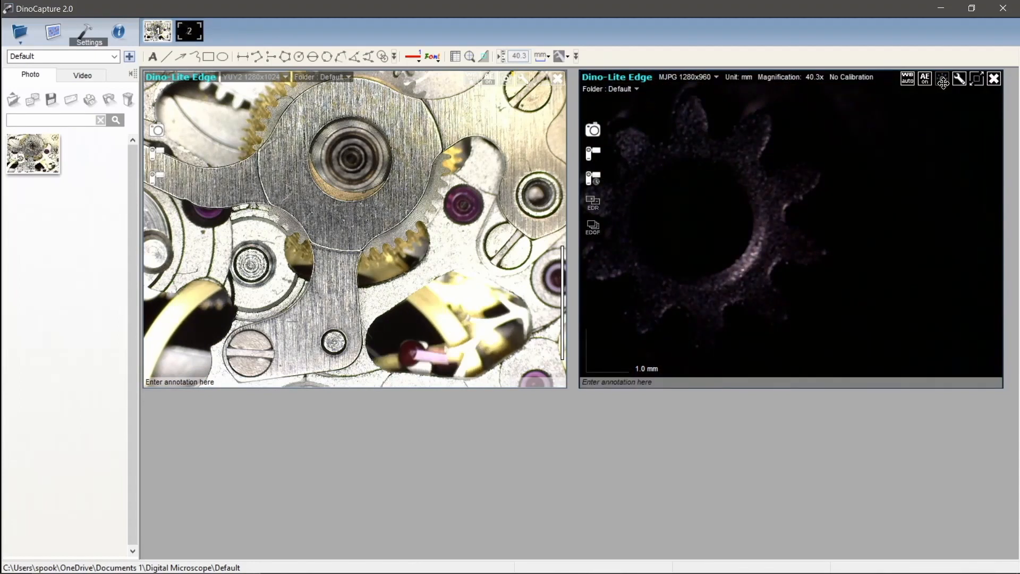
click(942, 82)
Switch the second camera's four LED quadrants off and on individually, and lower and raise the LED brightness
mouse_move(948, 88)
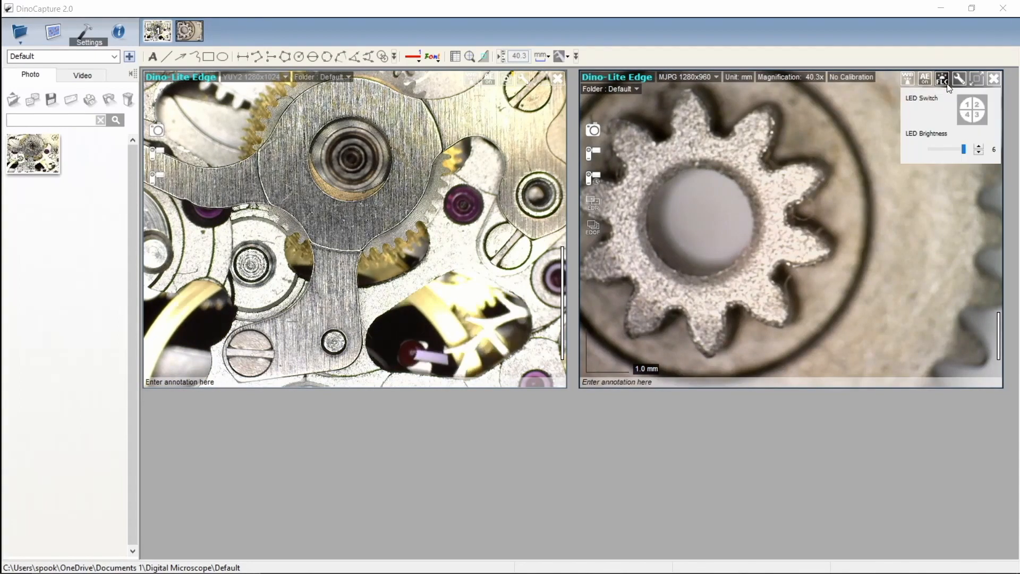
click(963, 106)
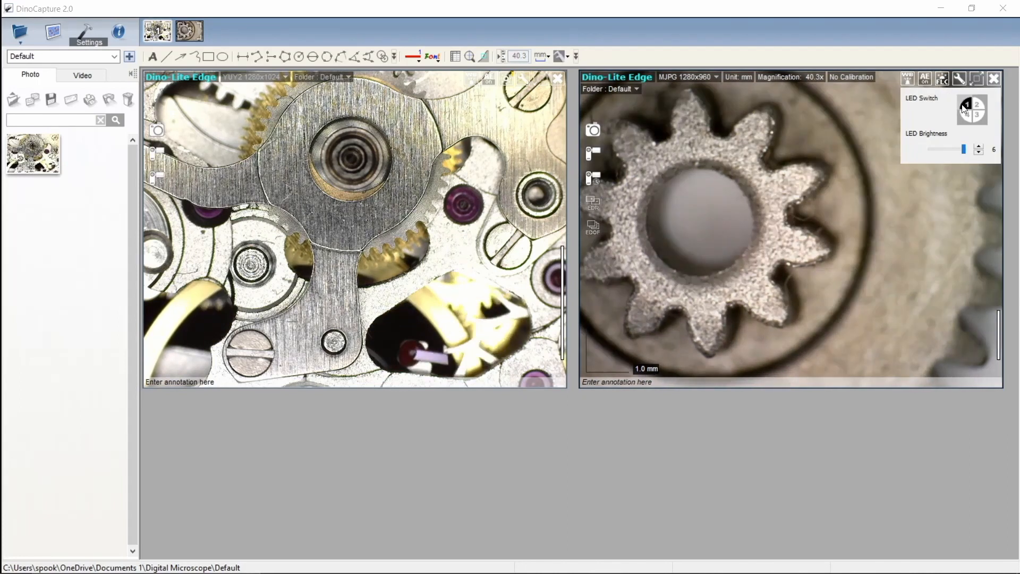
click(964, 116)
click(980, 118)
click(979, 106)
click(979, 106)
click(981, 118)
click(965, 117)
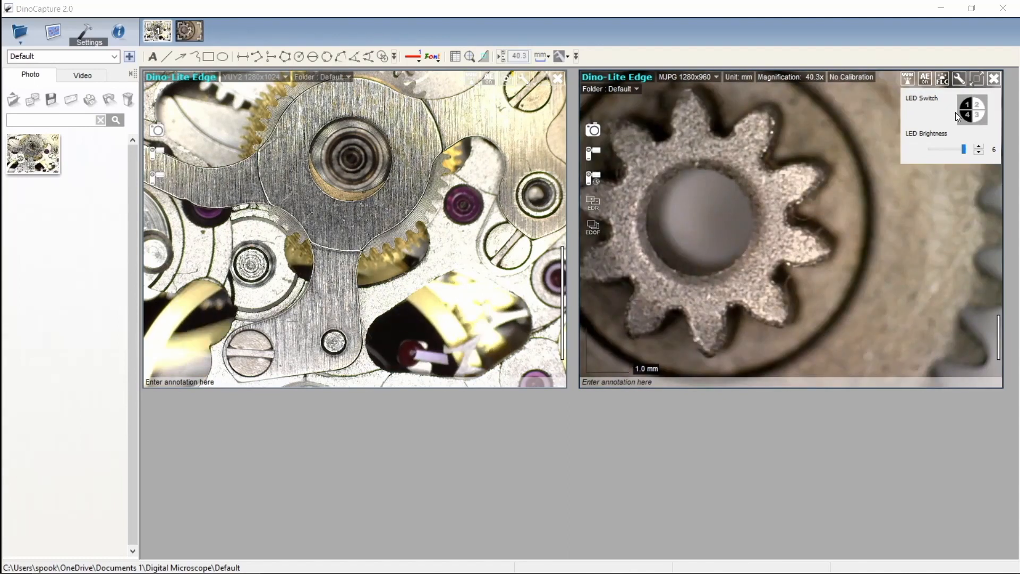
click(964, 105)
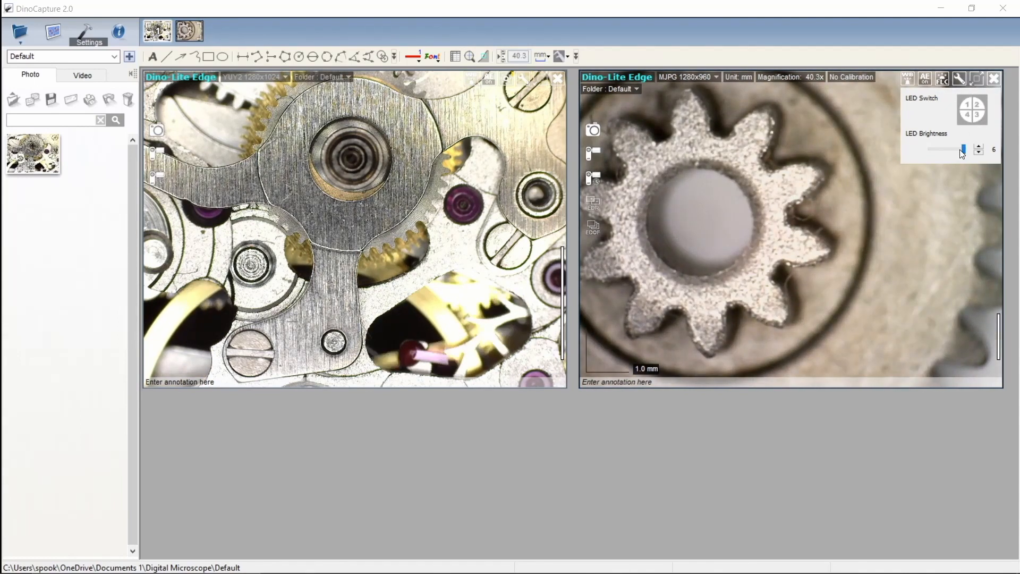
scroll(957, 146, down, 4)
scroll(957, 146, up, 4)
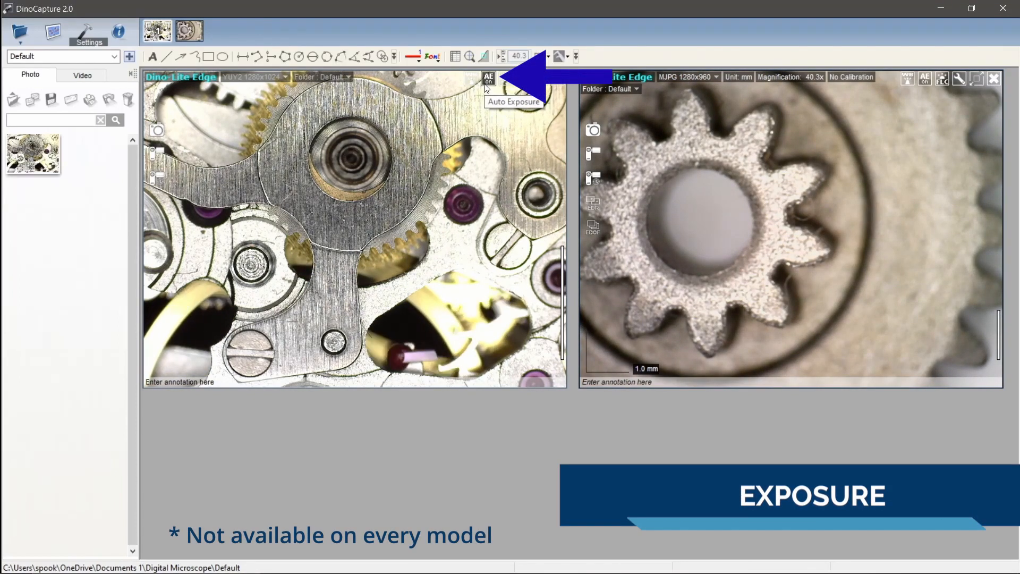
Open the first camera's exposure settings and adjust the auto exposure Luma to 92
click(488, 81)
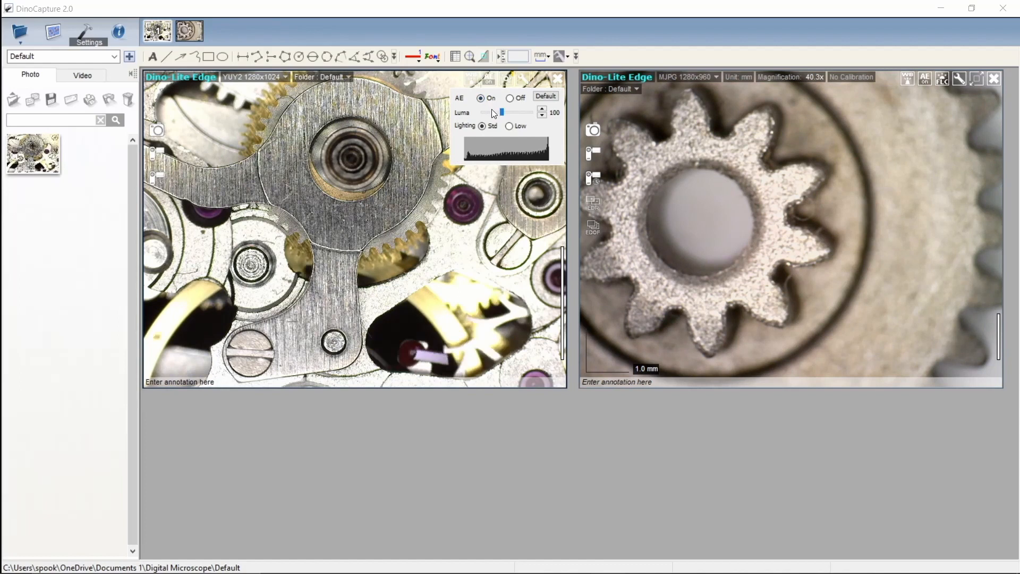
scroll(496, 113, up, 5)
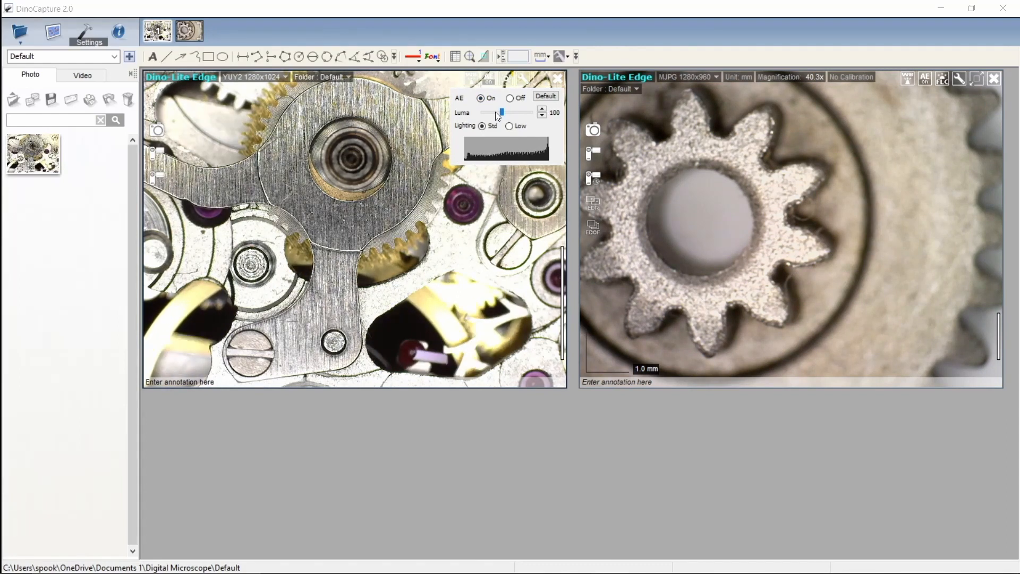
scroll(496, 113, down, 10)
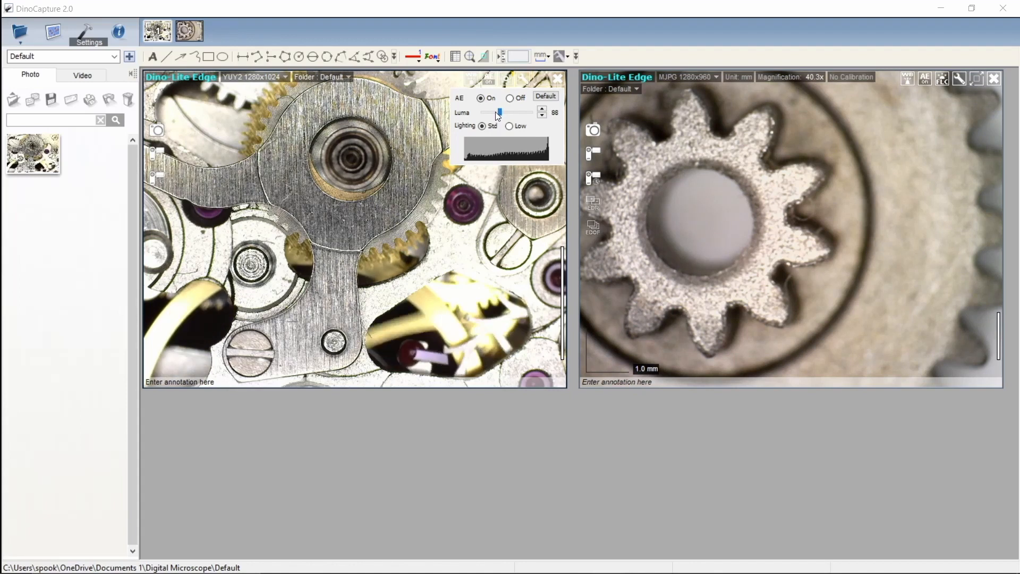
scroll(496, 111, up, 7)
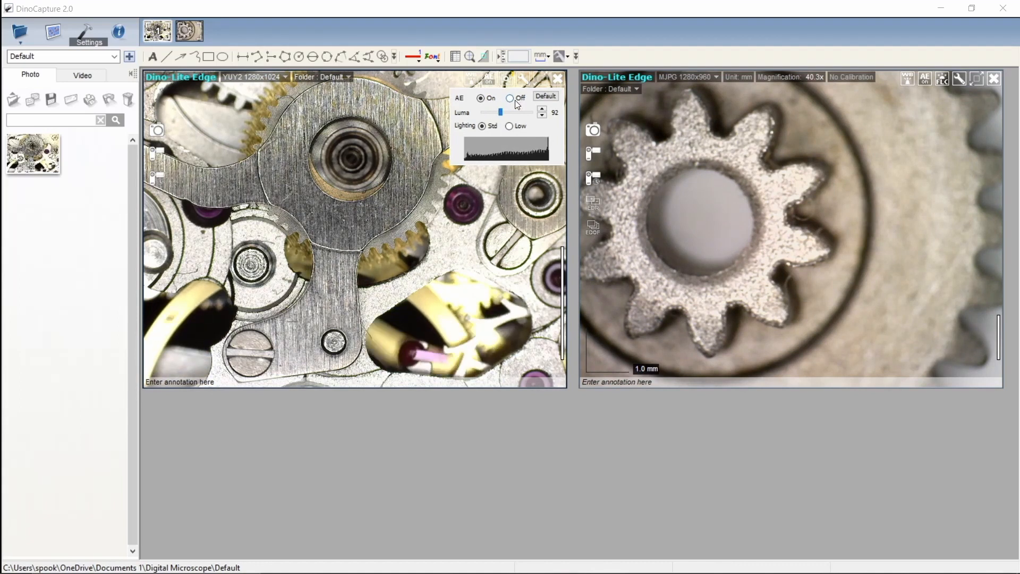
Turn off the first camera's auto exposure and vary the manual shutter speed, ending at 1/250 s
click(511, 97)
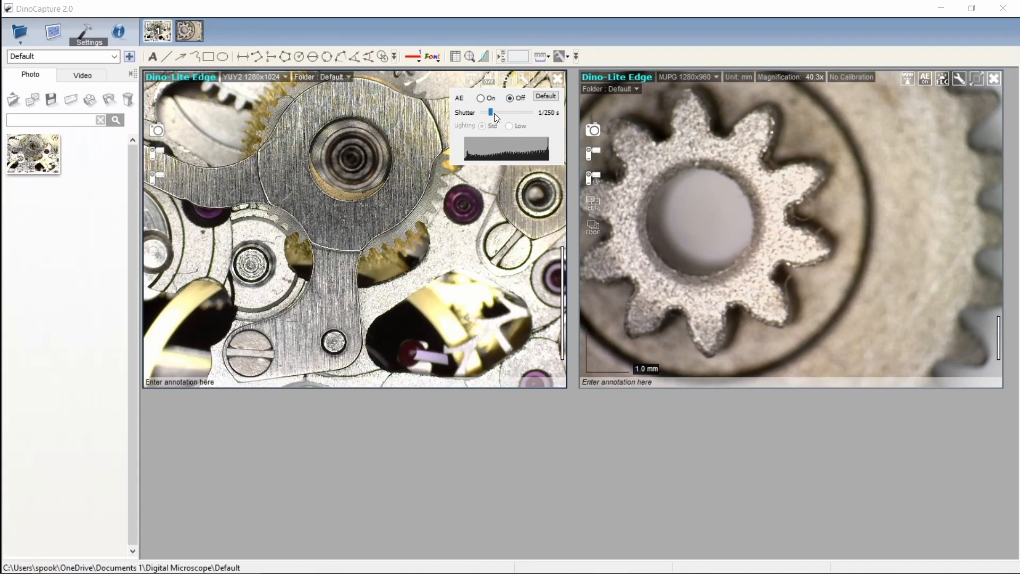
scroll(494, 111, down, 3)
scroll(494, 110, up, 4)
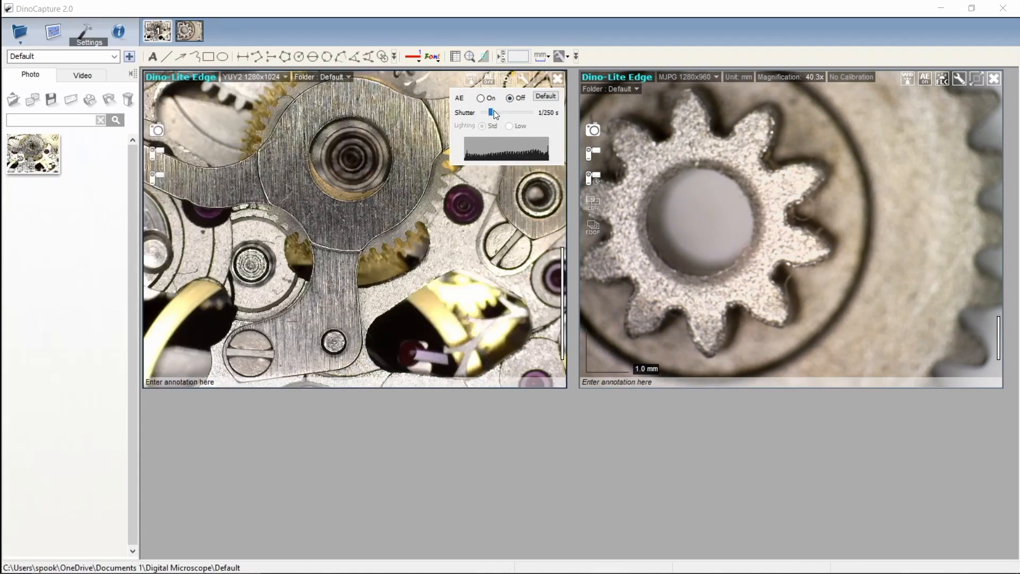
Restore the first camera's default exposure settings and vary the Luma, ending at 100
click(537, 96)
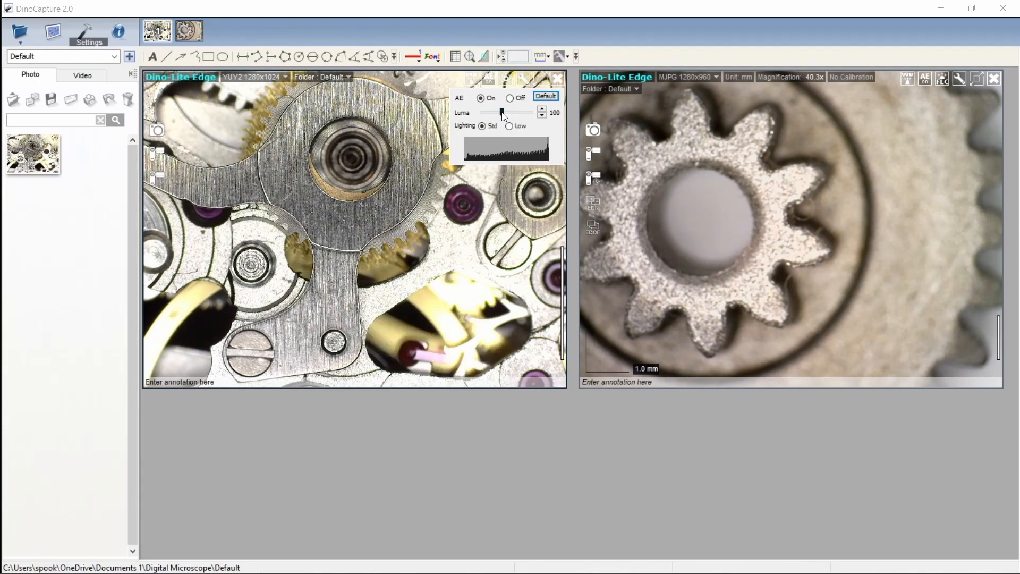
scroll(503, 114, down, 3)
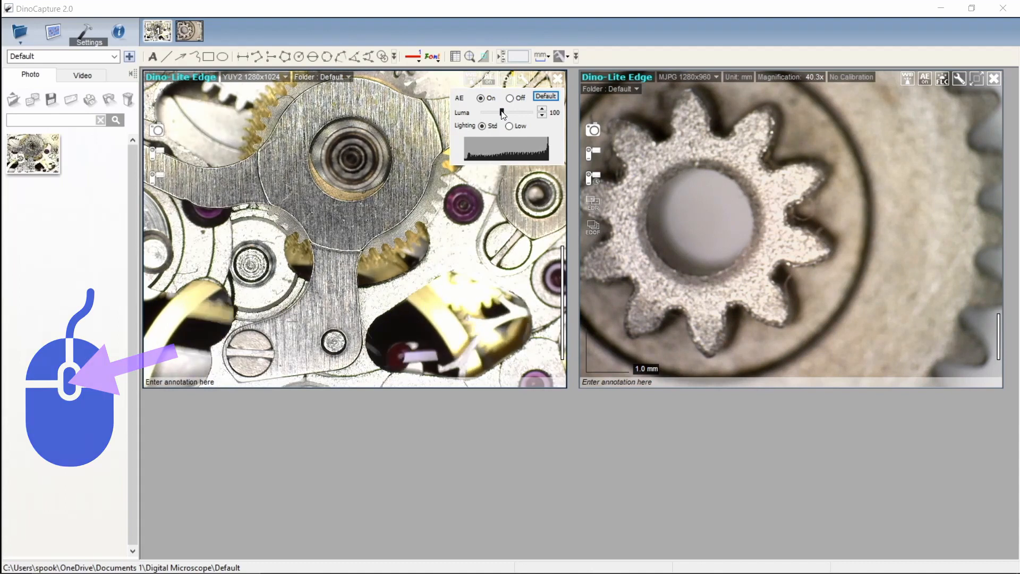
scroll(503, 113, up, 2)
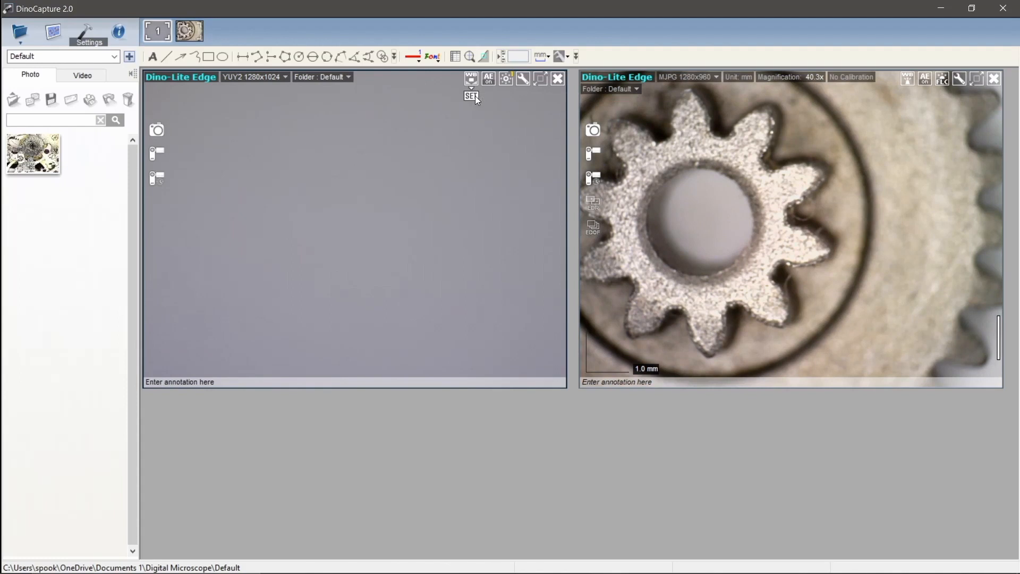
Set the first camera's white balance on the plain gray surface and capture a photo of the watch movement
click(475, 97)
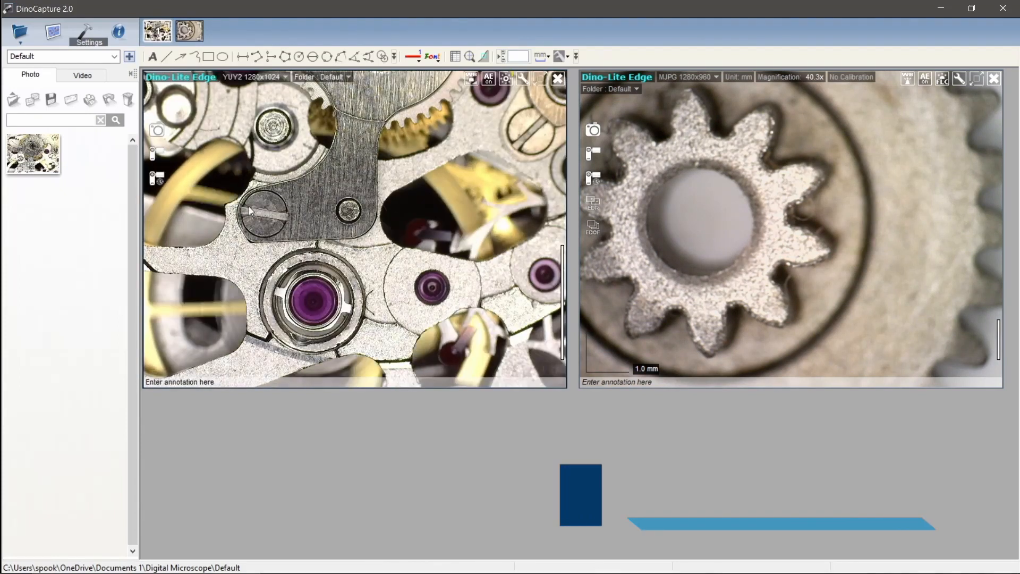
click(164, 133)
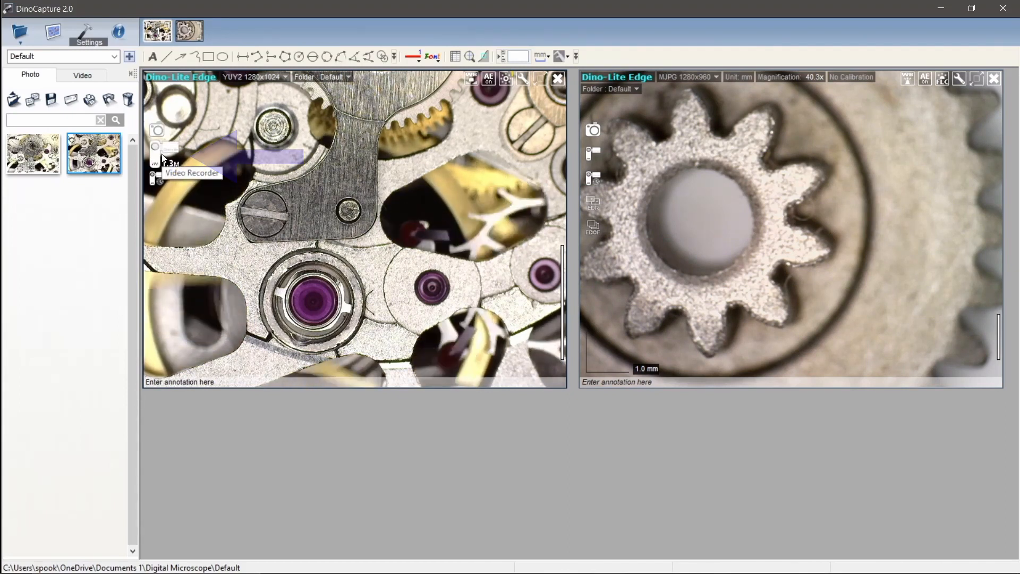
Record a short video of the watch movement with the first camera and stop the recording
click(162, 155)
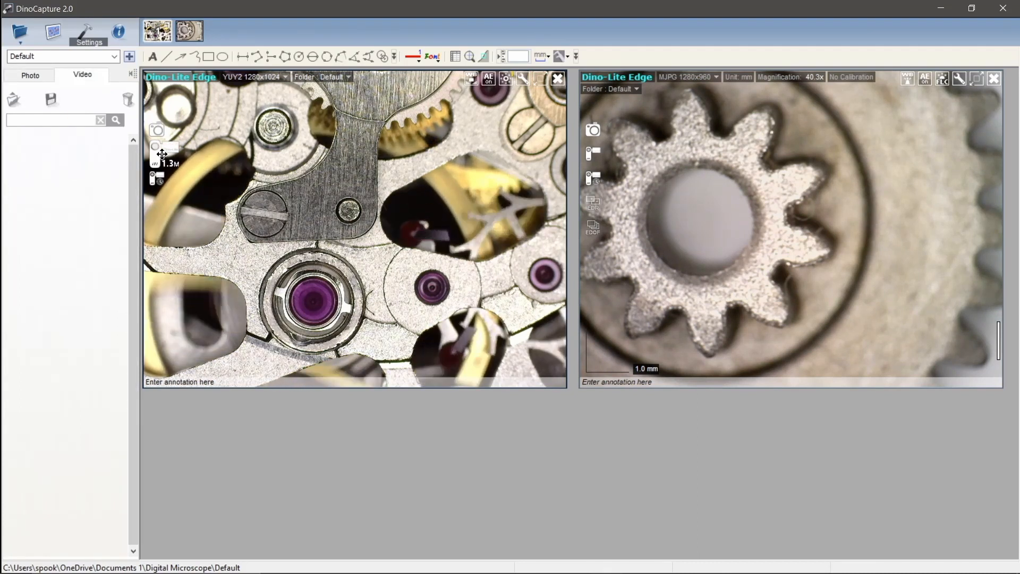
click(162, 154)
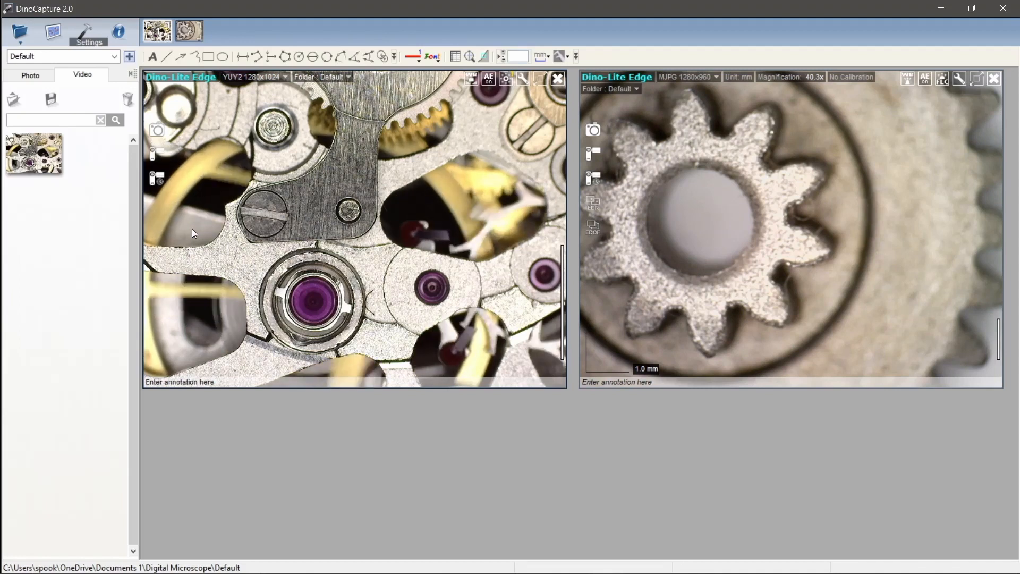
Record a time-lapse video with the first camera using a 10-second duration and 1-second interval, and open the resulting clip
click(157, 187)
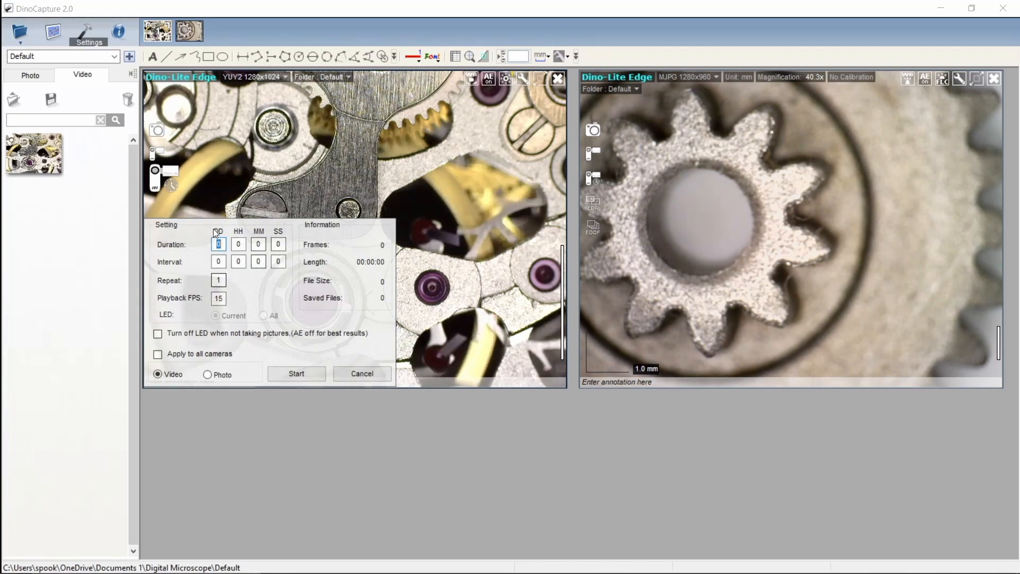
key(Tab)
key(Tab)
key(Tab)
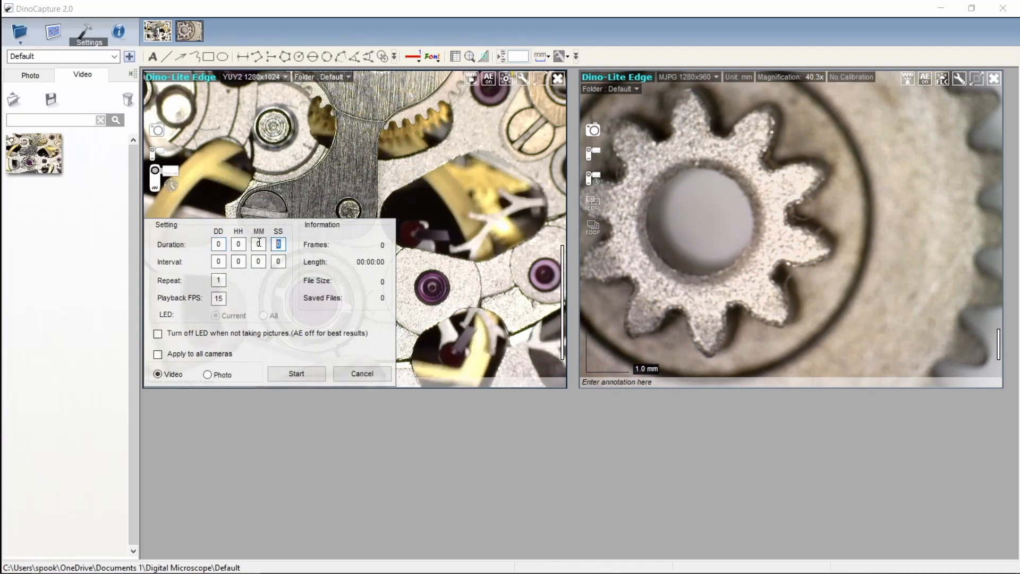
text(10)
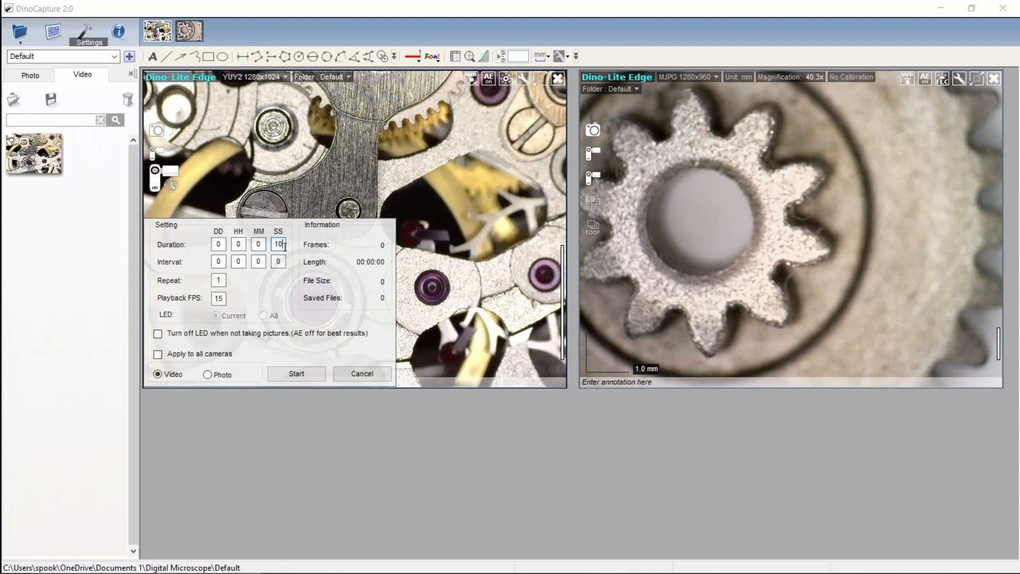
double_click(283, 261)
text(1)
click(301, 373)
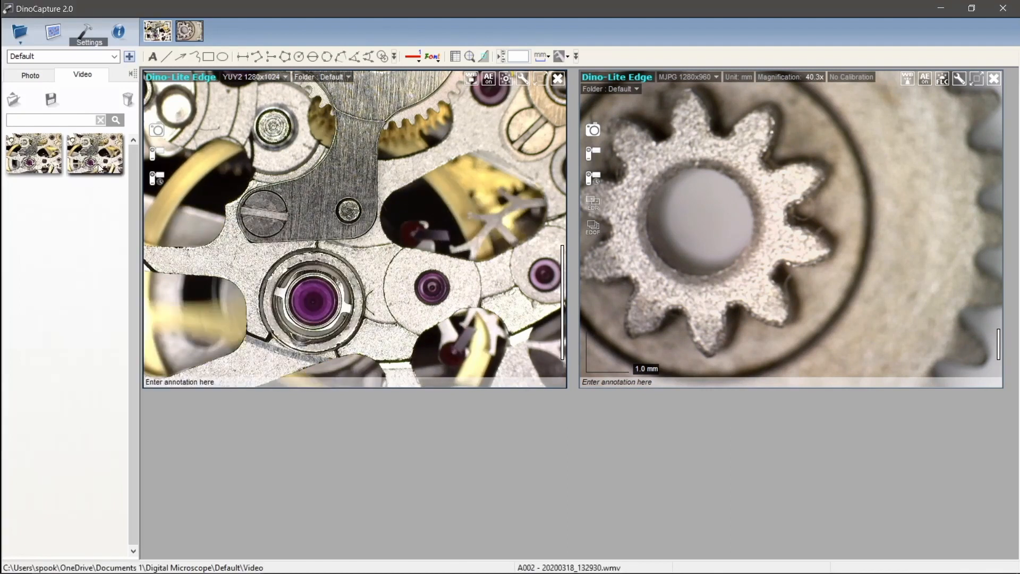
double_click(95, 162)
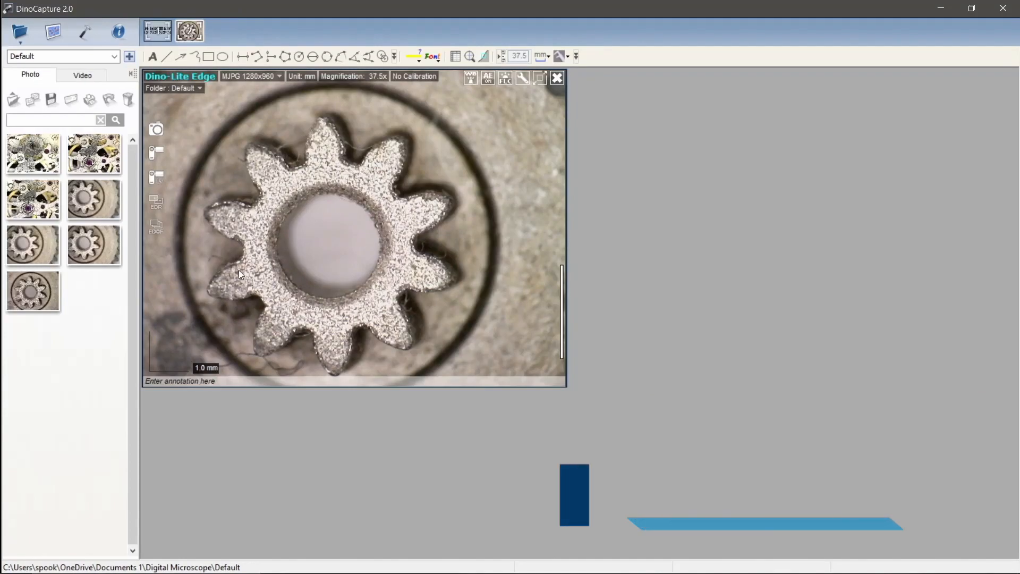
Capture an EDR photo and an EDOF photo of the gear, and open the EDOF photo
click(163, 203)
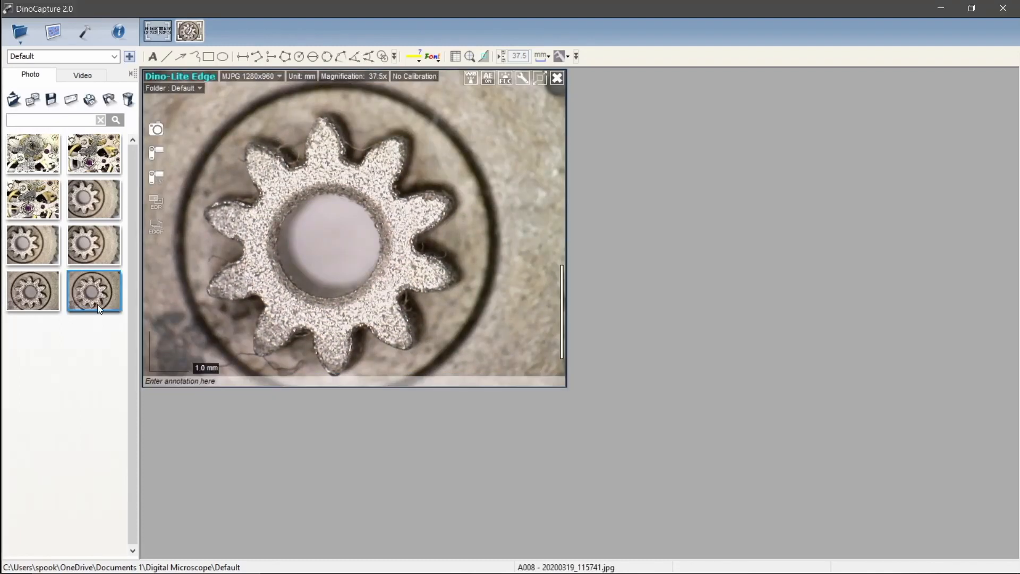
click(97, 307)
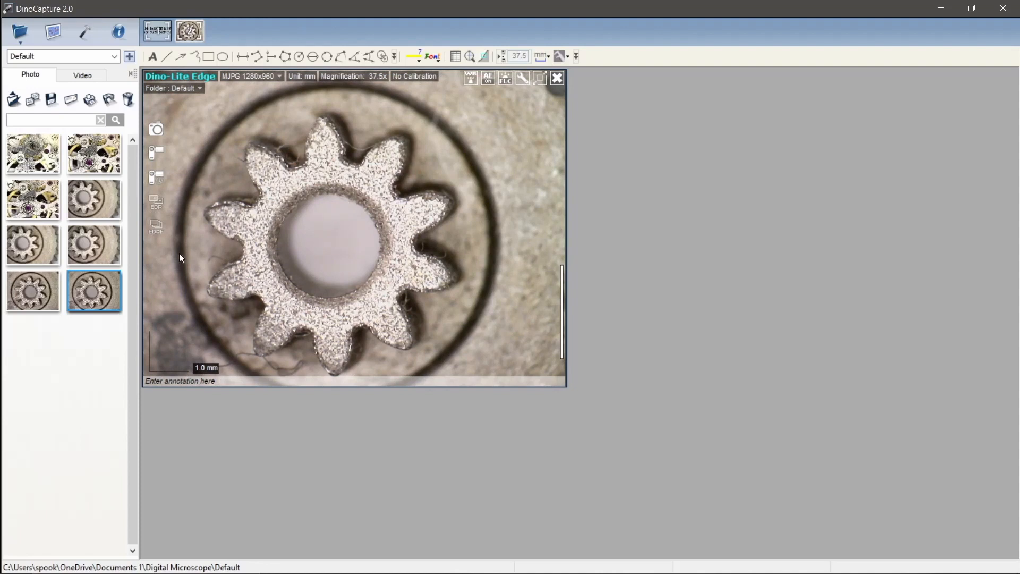
click(159, 228)
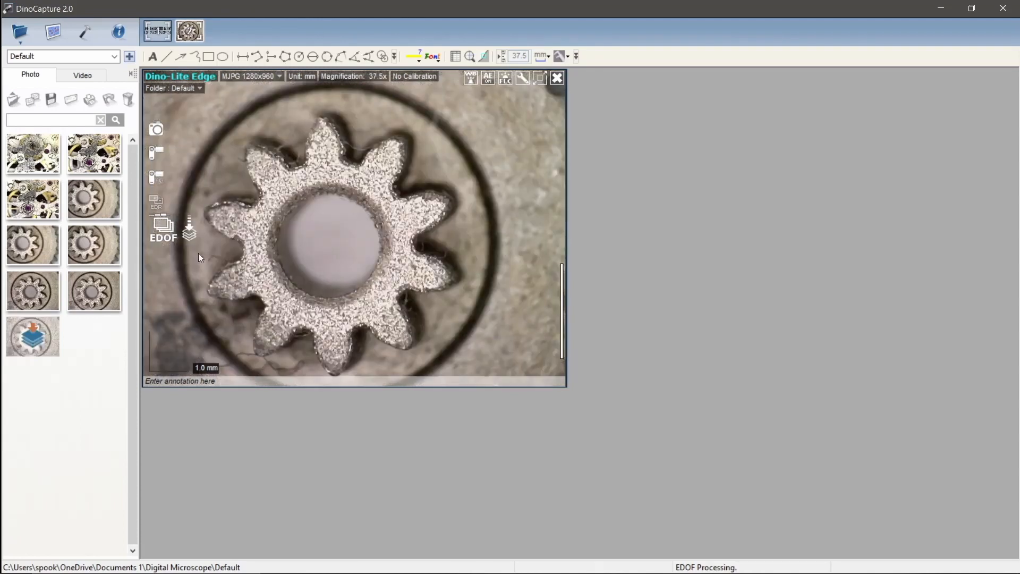
double_click(47, 333)
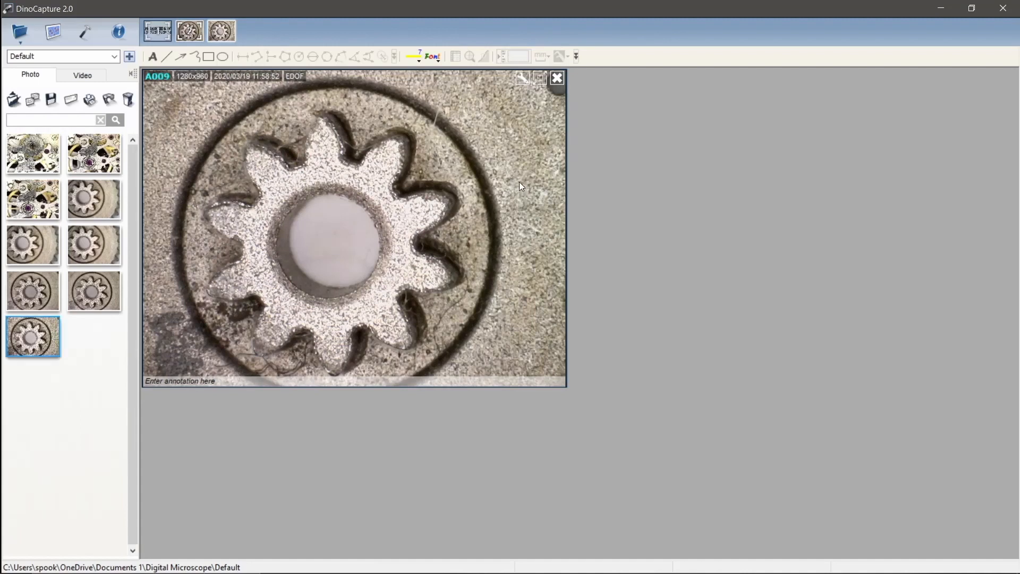
Refocus the EDOF photo on a gear tooth, shift its focus depth, and close the photo
click(423, 216)
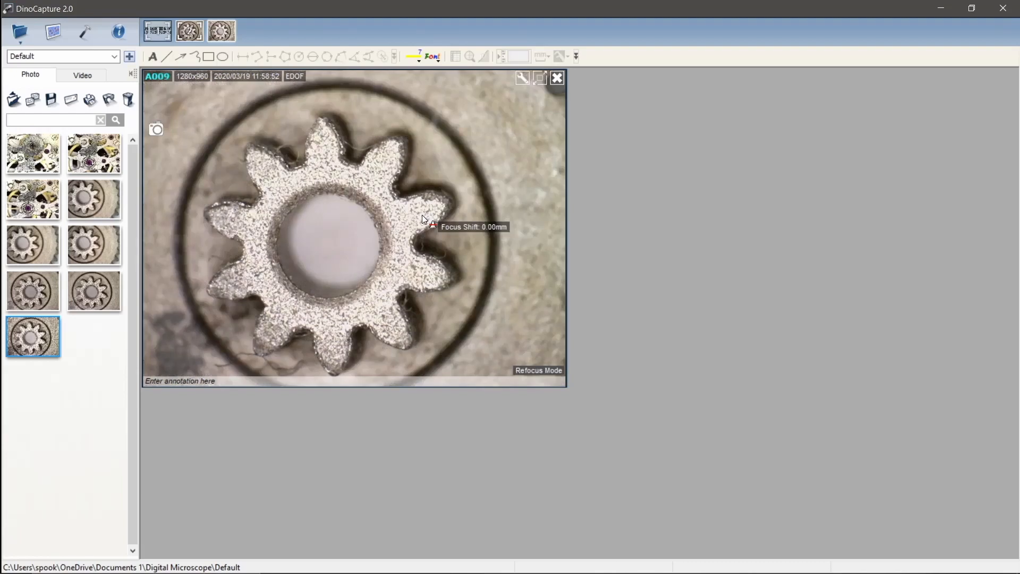
scroll(426, 208, up, 5)
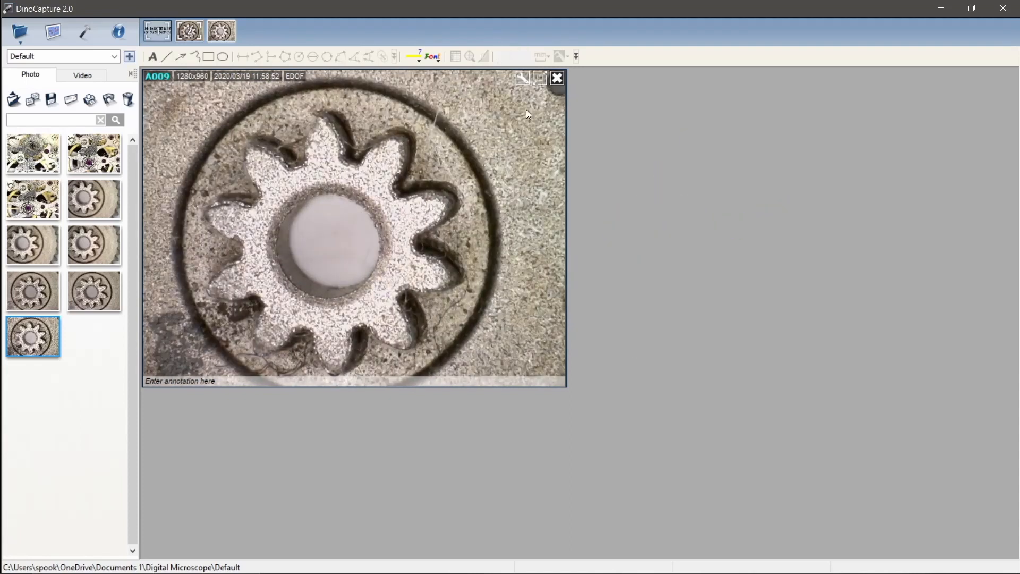
click(557, 78)
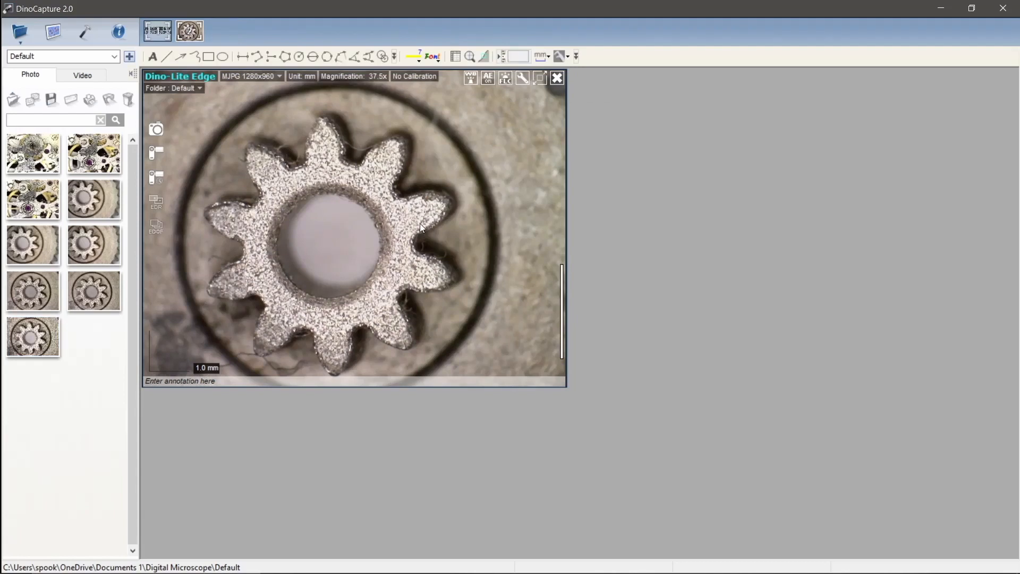
Refocus the live gear view on the plate surface beside the gear and shift the focus back and forth
click(494, 195)
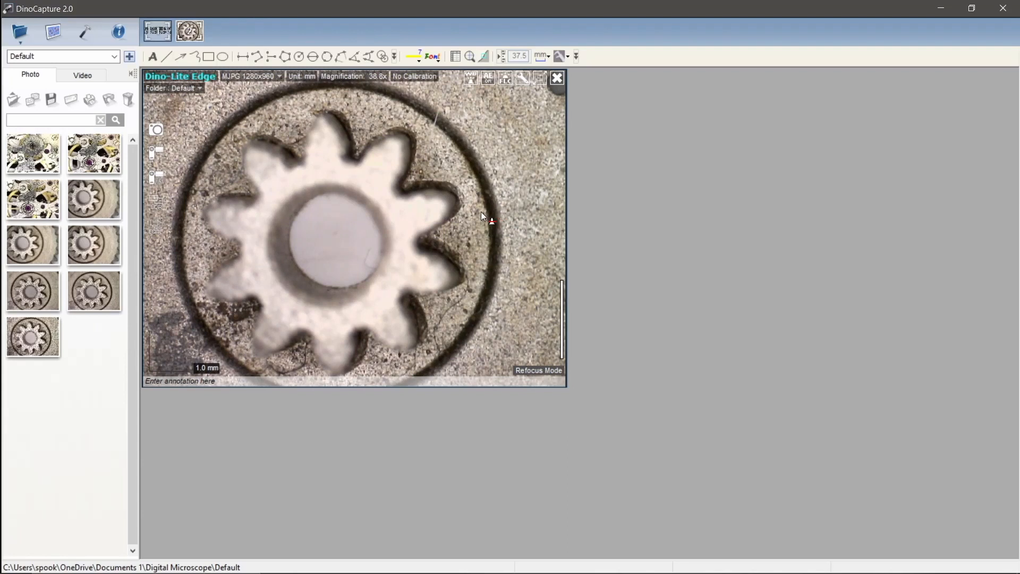
scroll(481, 211, up, 5)
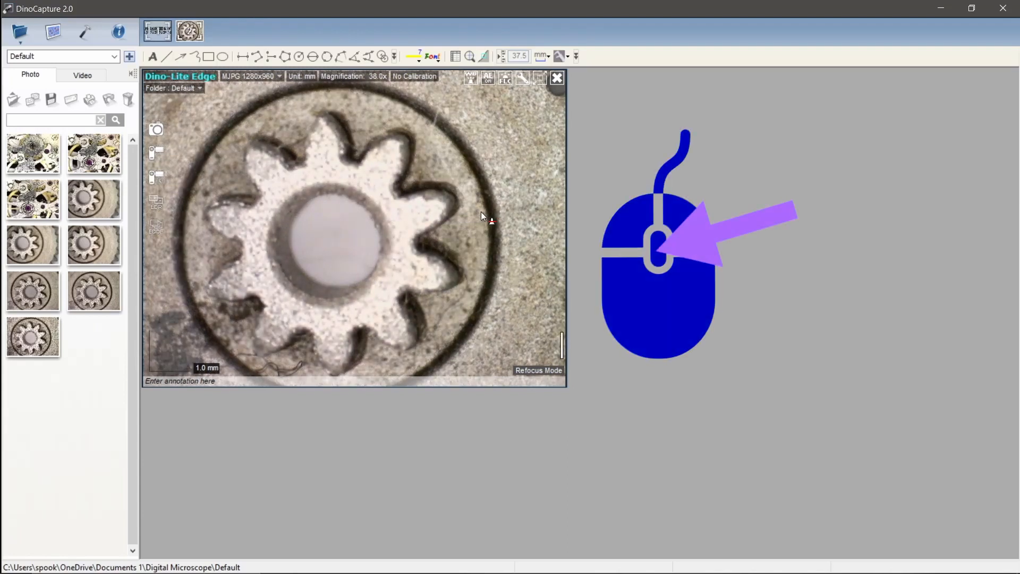
scroll(480, 212, down, 5)
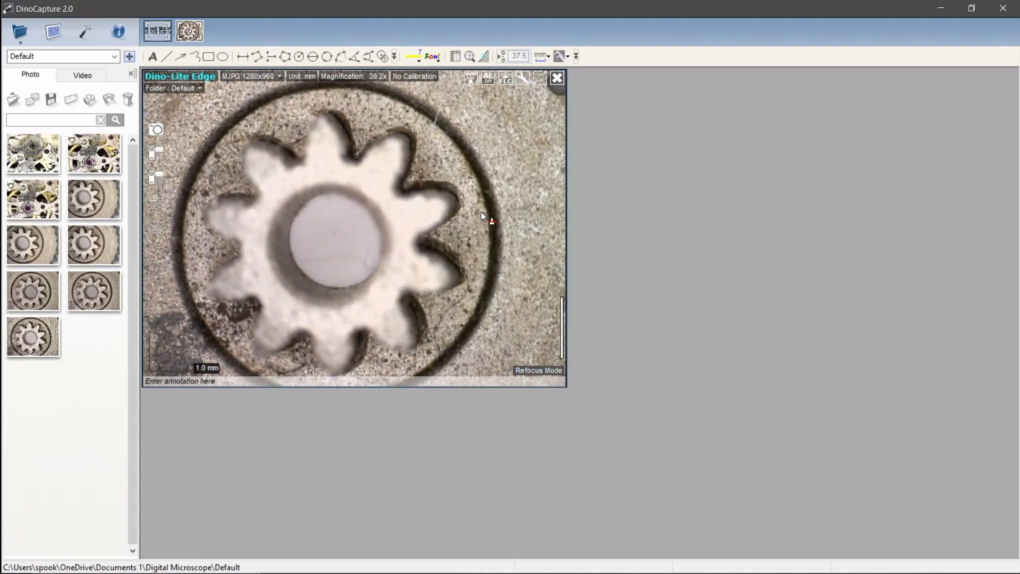
scroll(482, 216, up, 4)
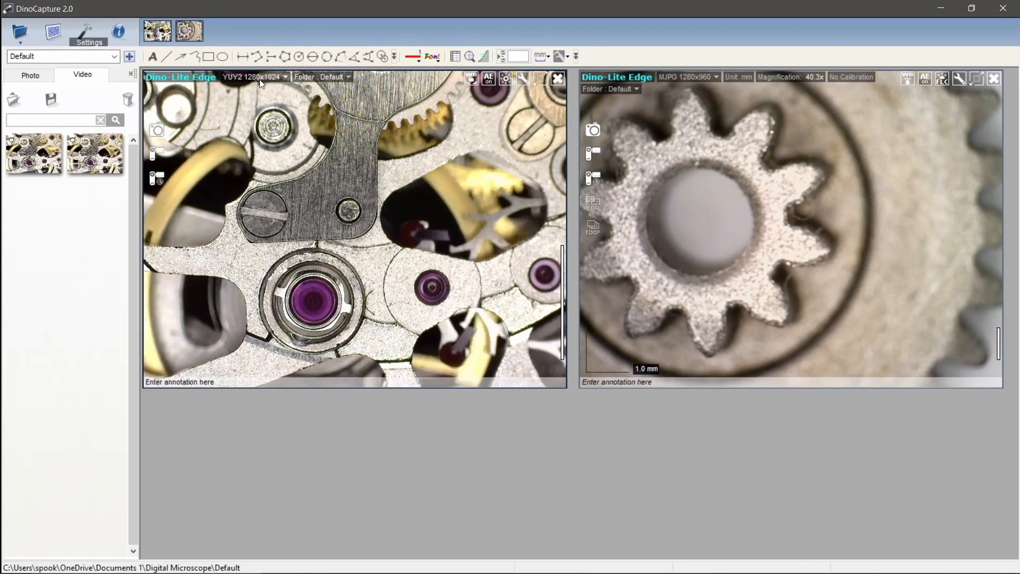
Examine the first camera's available resolutions and the folders offered for saving its captures
click(285, 78)
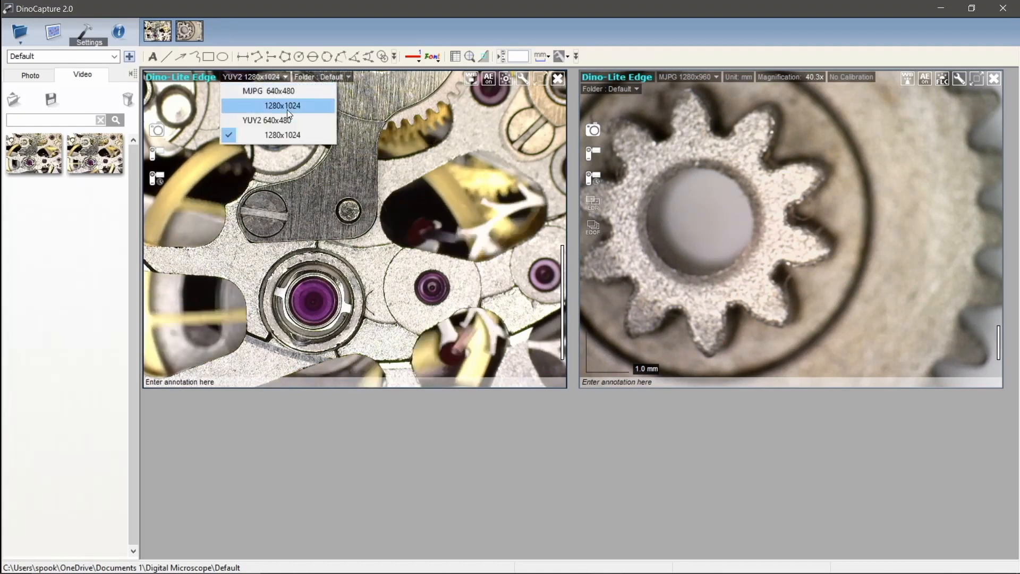
click(392, 107)
click(336, 79)
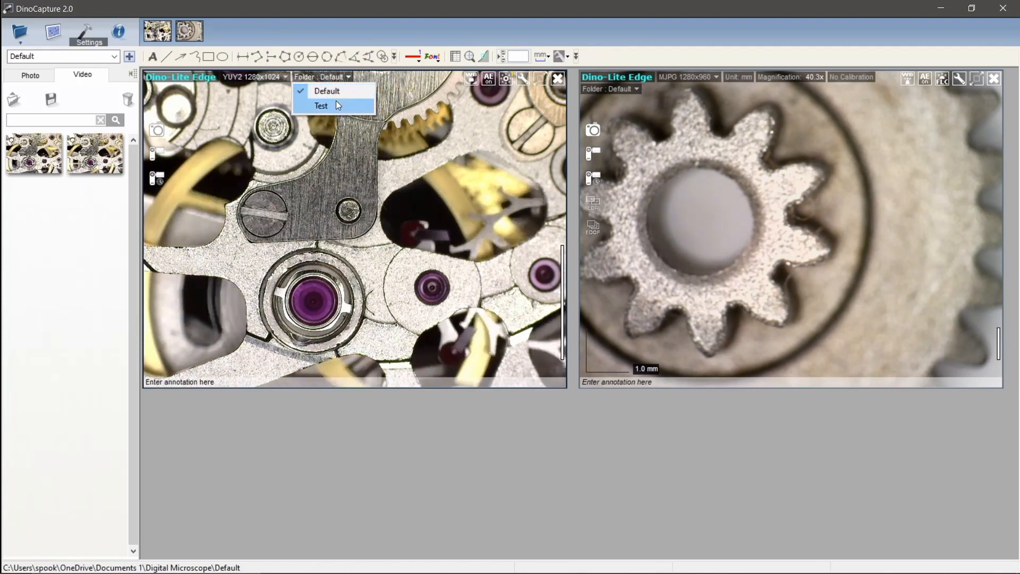
Move the gear camera's window over the watch camera's window and back beside it
drag(811, 179, 475, 196)
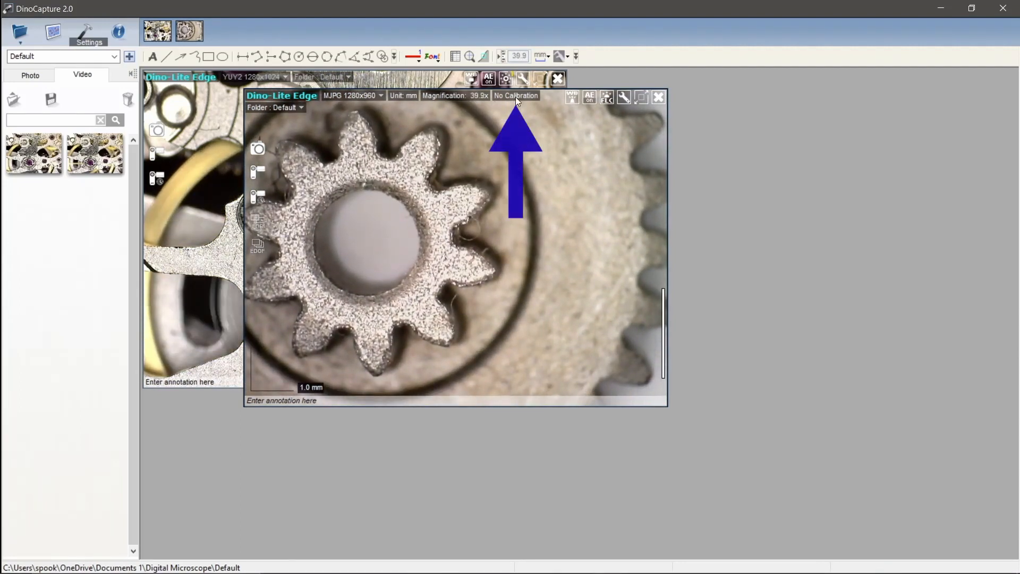
drag(445, 188, 778, 152)
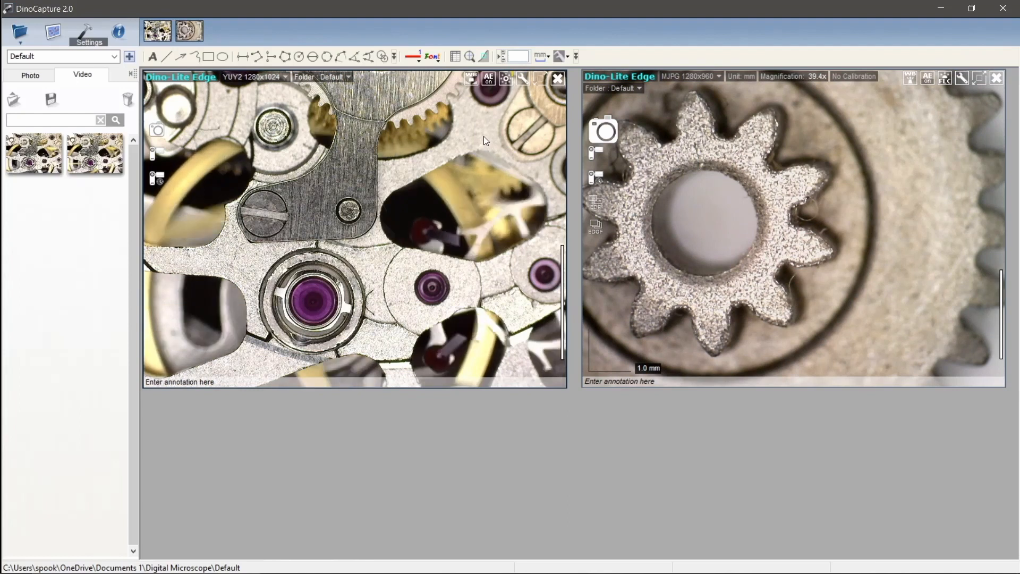
Review the MicroTouch action and trigger options in the settings, and use the MicroTouch control in the first camera's window
mouse_move(468, 84)
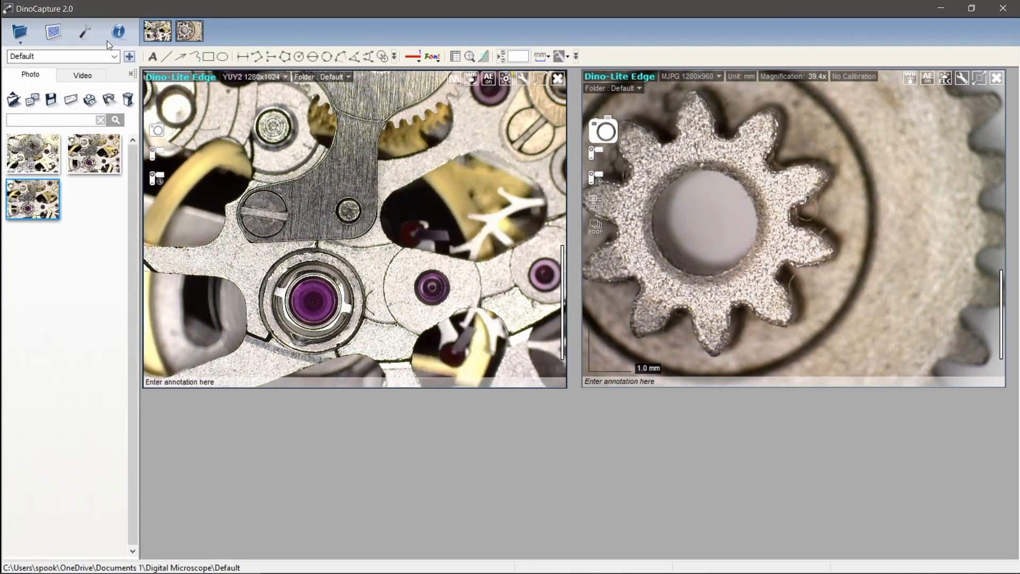
click(92, 35)
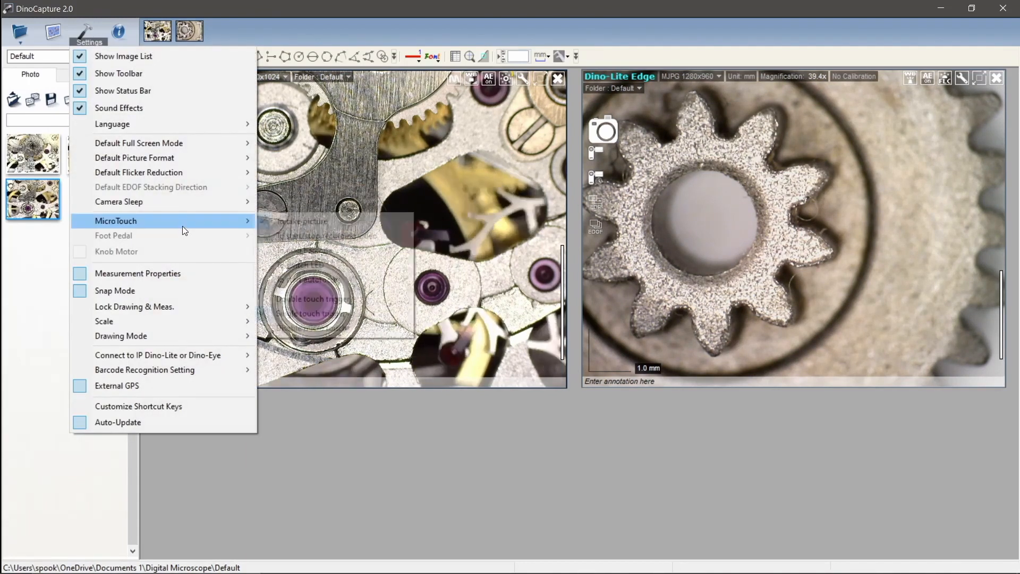
mouse_move(187, 225)
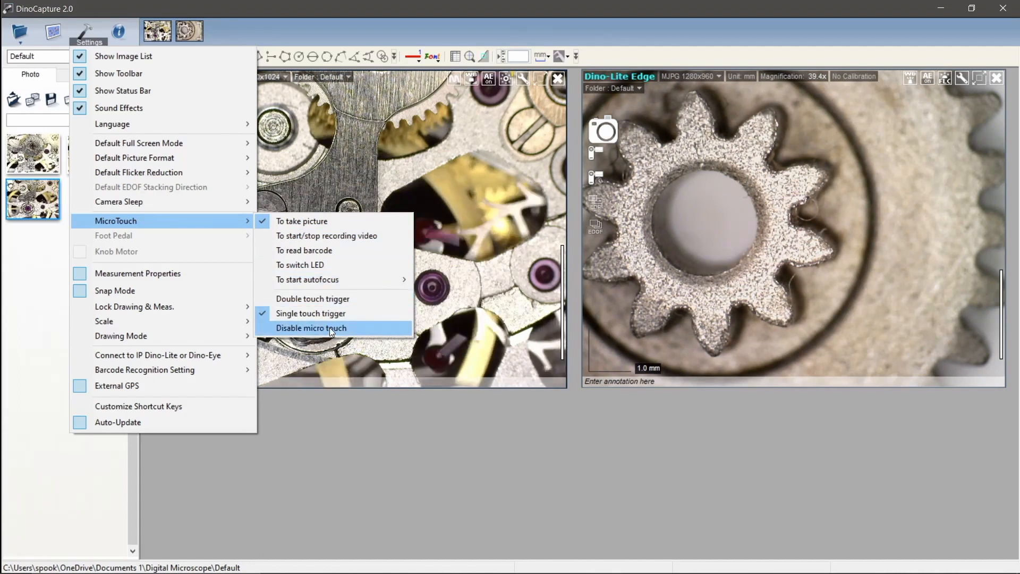
click(471, 257)
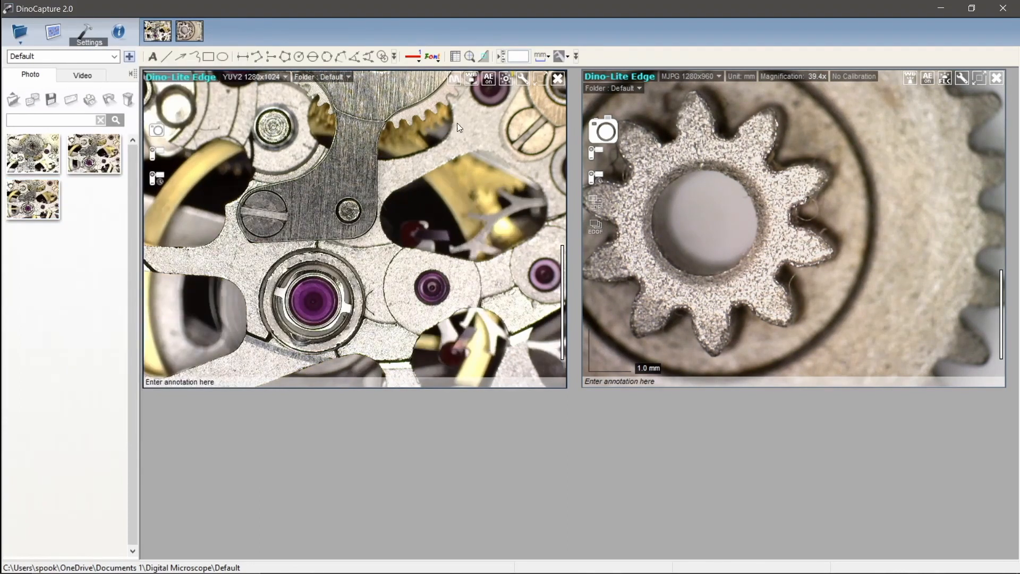
click(451, 82)
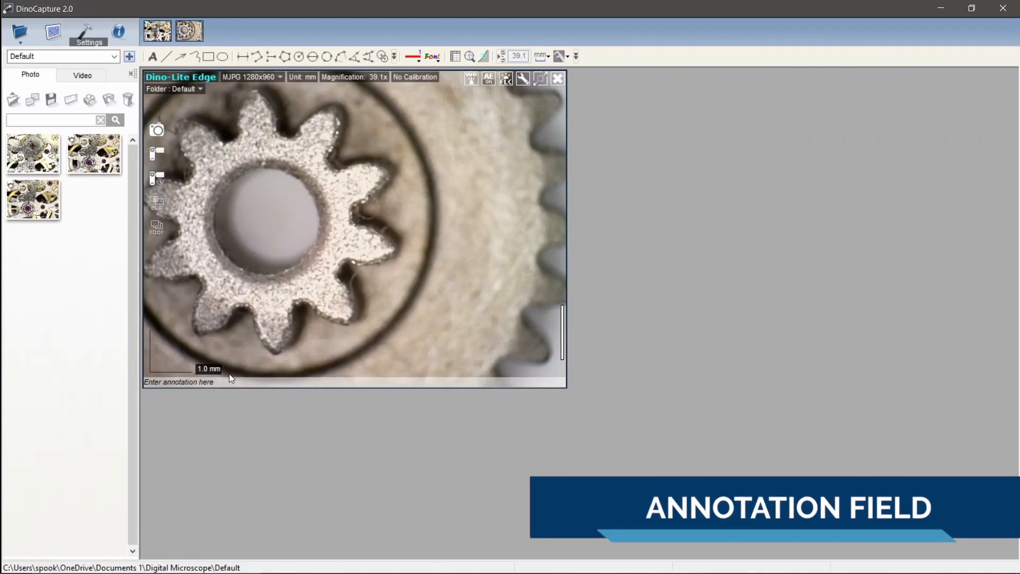
Enter the annotation "Test" in the gear camera's live window
click(203, 381)
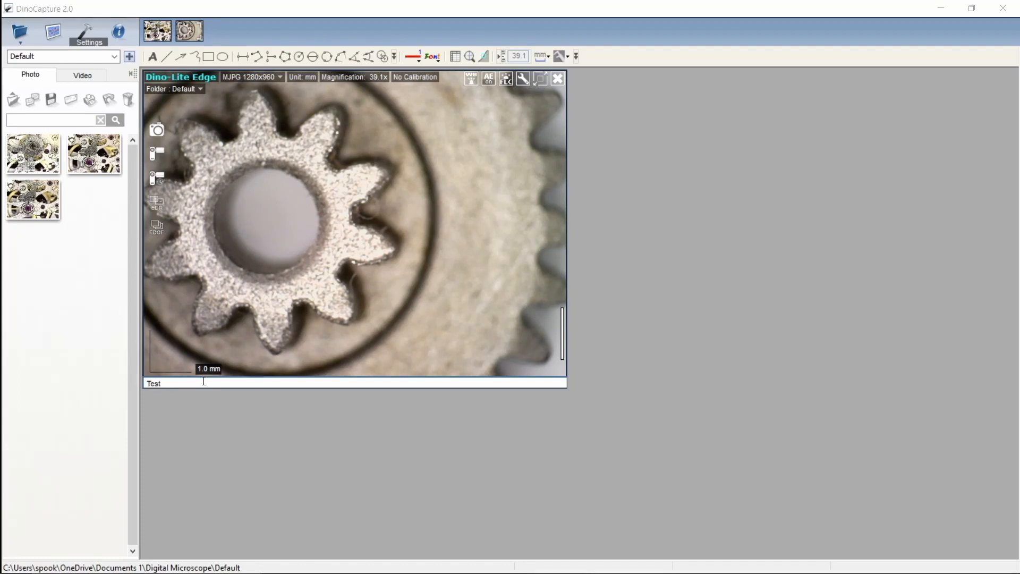
Confirm the annotation "Test" in the gear camera's live window, and open and close the captured gear photo
text(Test)
key(Return)
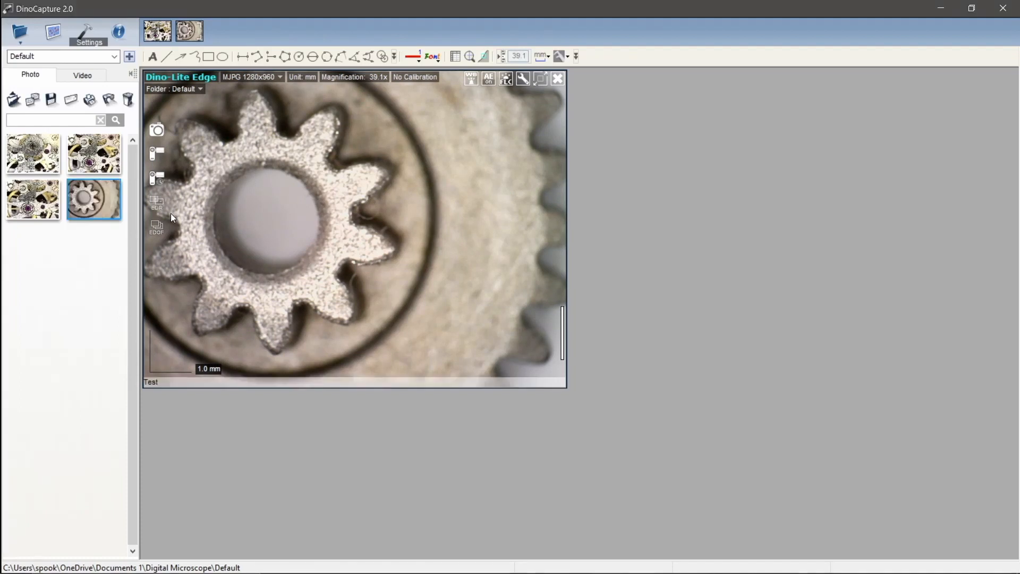
double_click(98, 211)
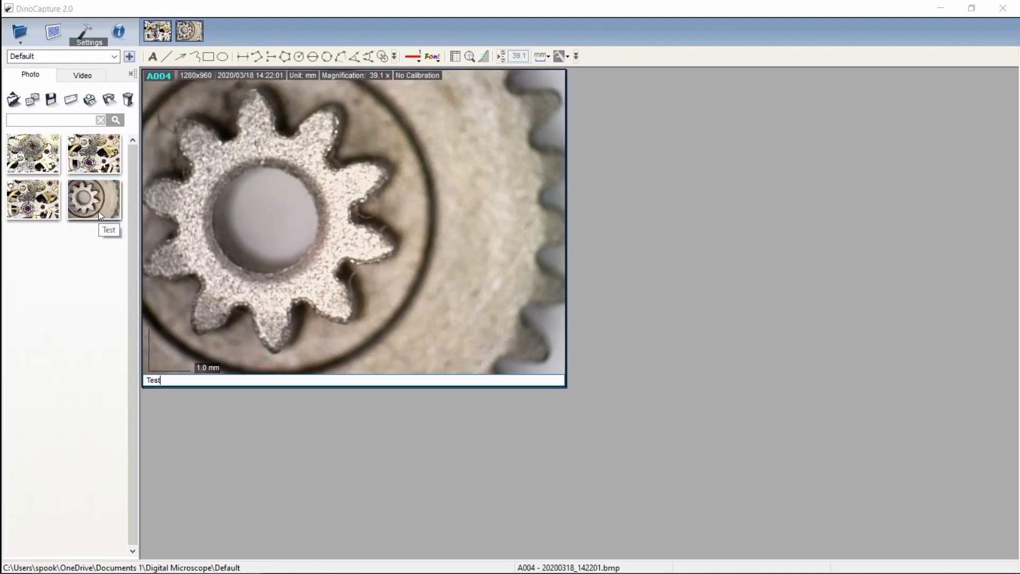
double_click(308, 271)
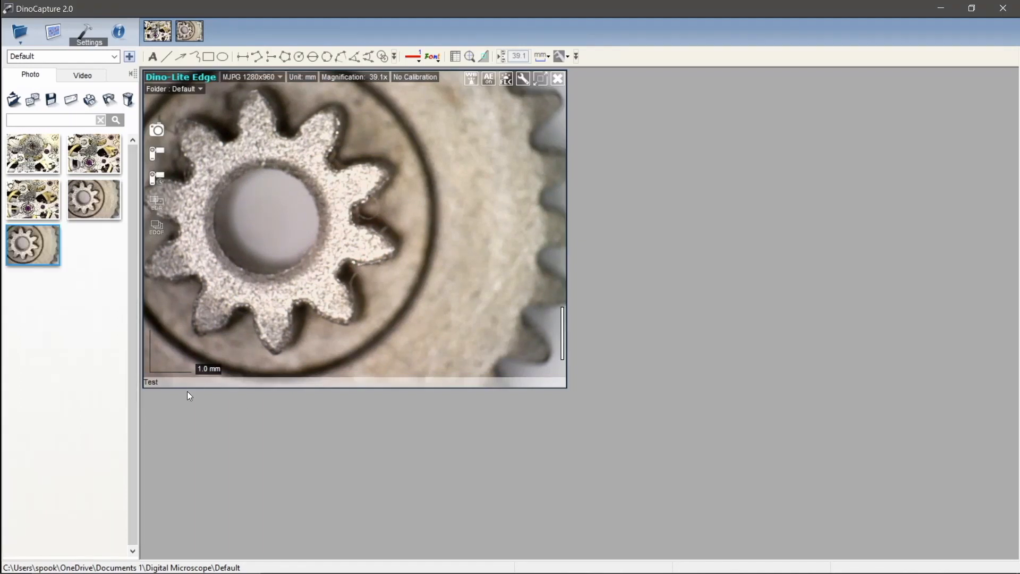
click(157, 382)
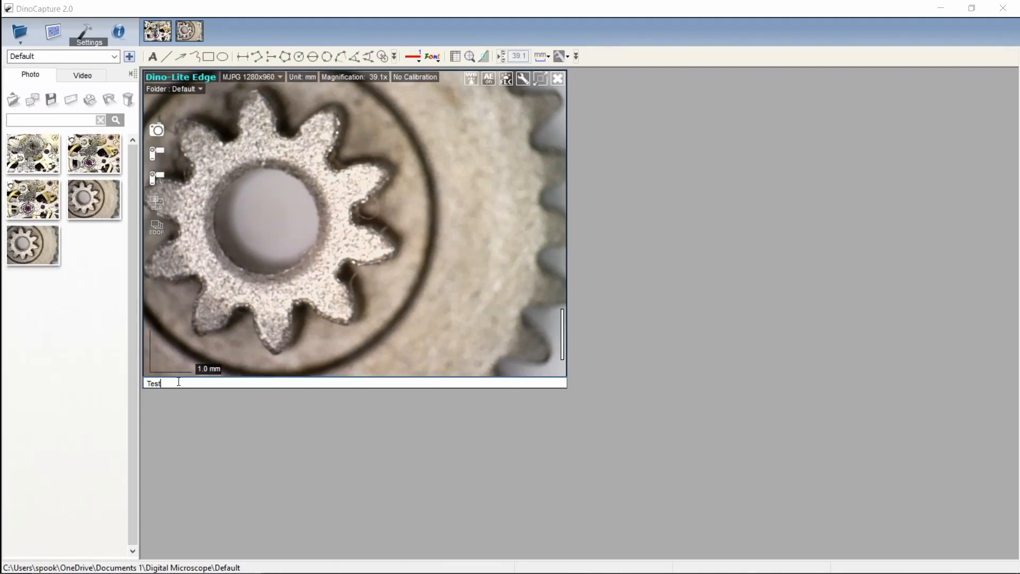
click(124, 341)
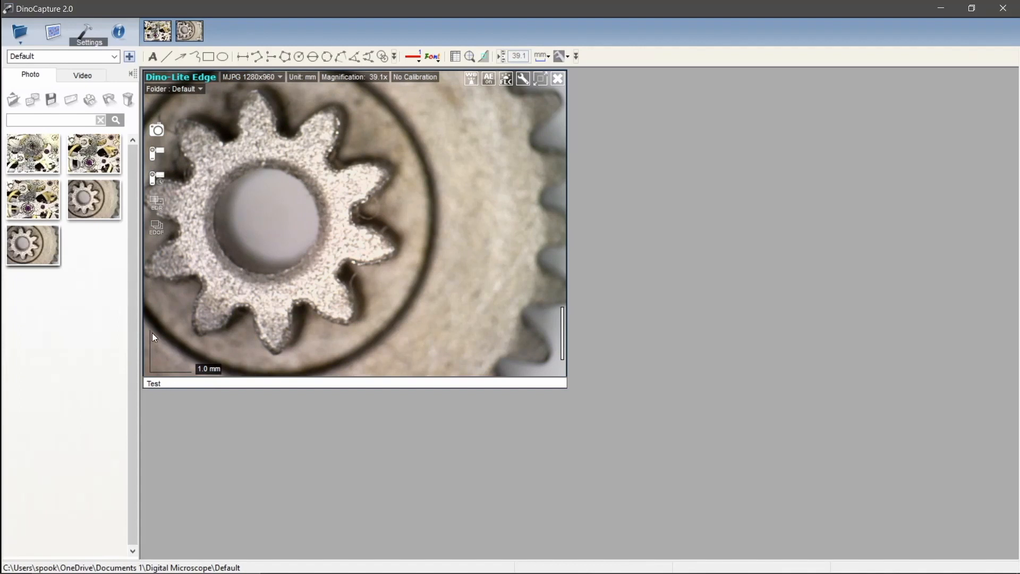
click(164, 383)
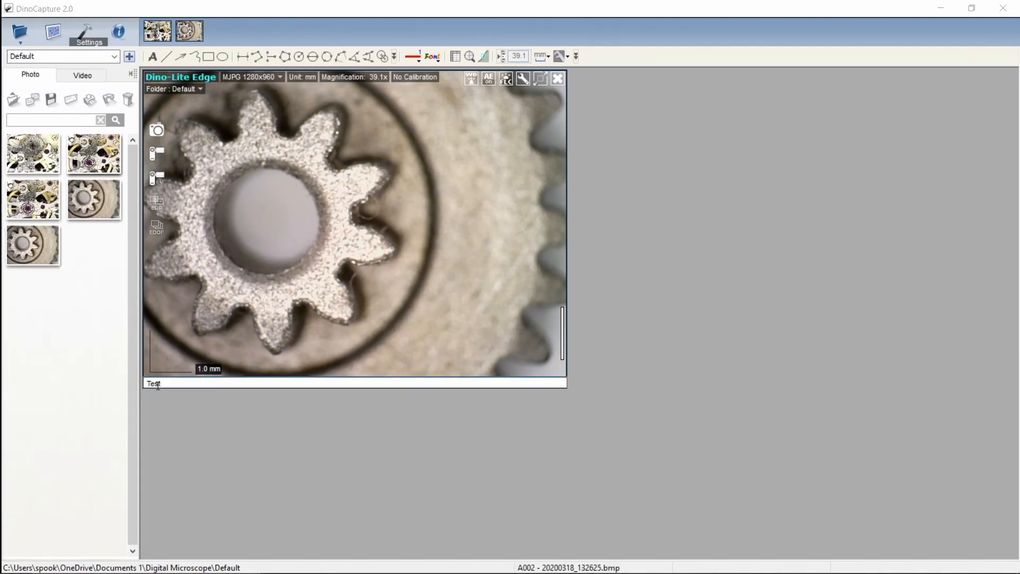
click(193, 300)
Search the saved photos for "test" and open the first matching gear capture
click(53, 117)
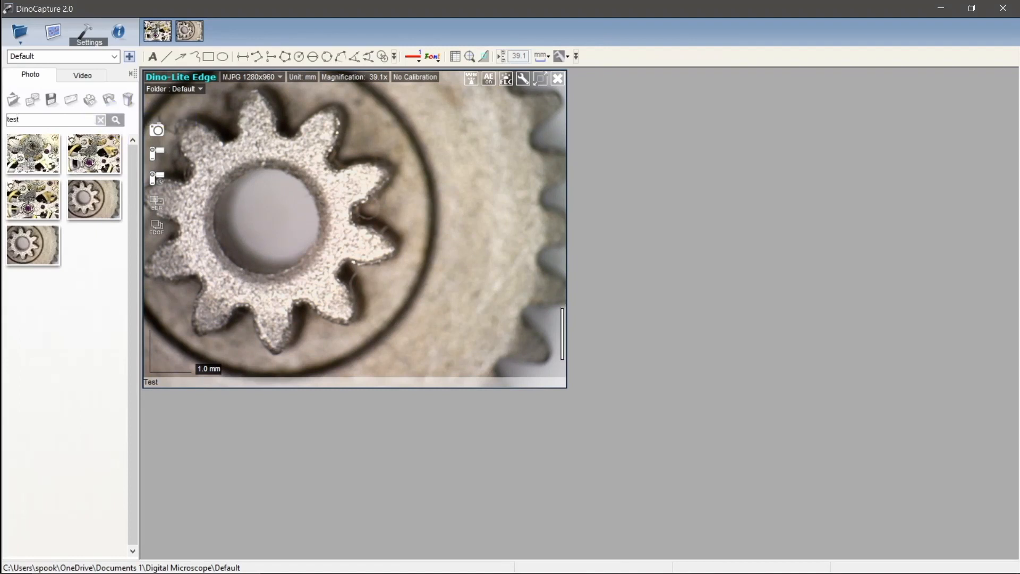
key(Return)
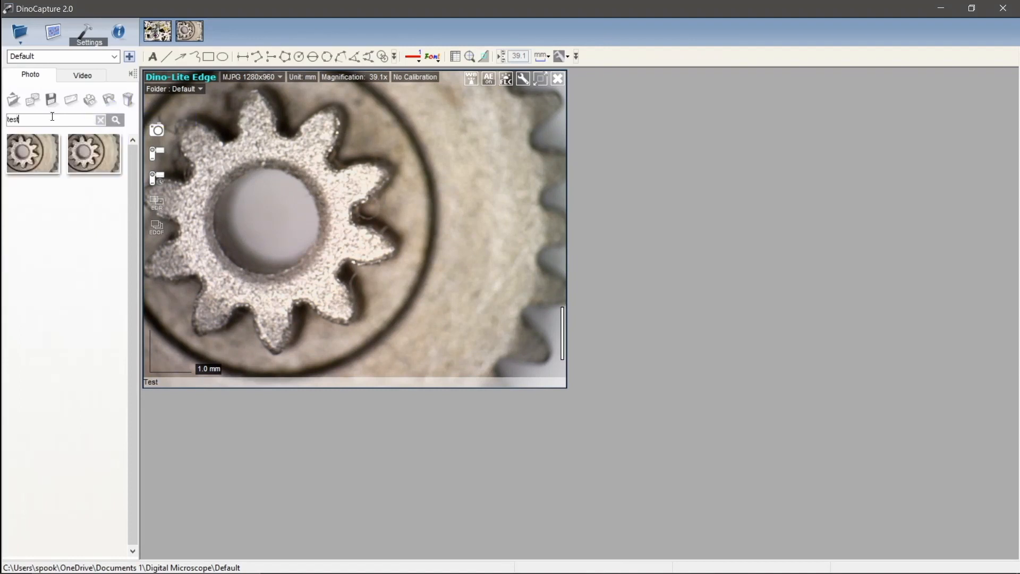
double_click(43, 160)
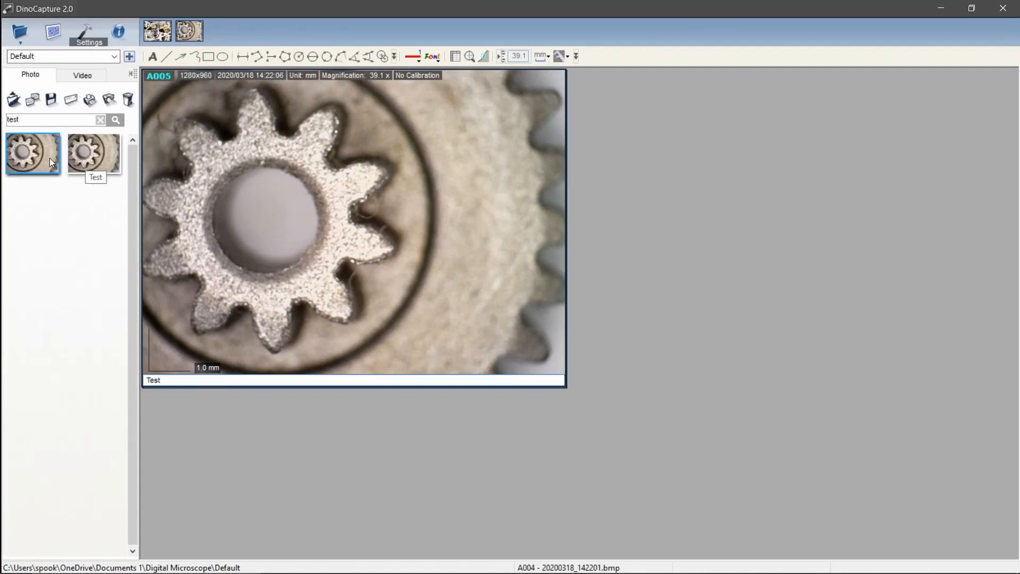
click(76, 155)
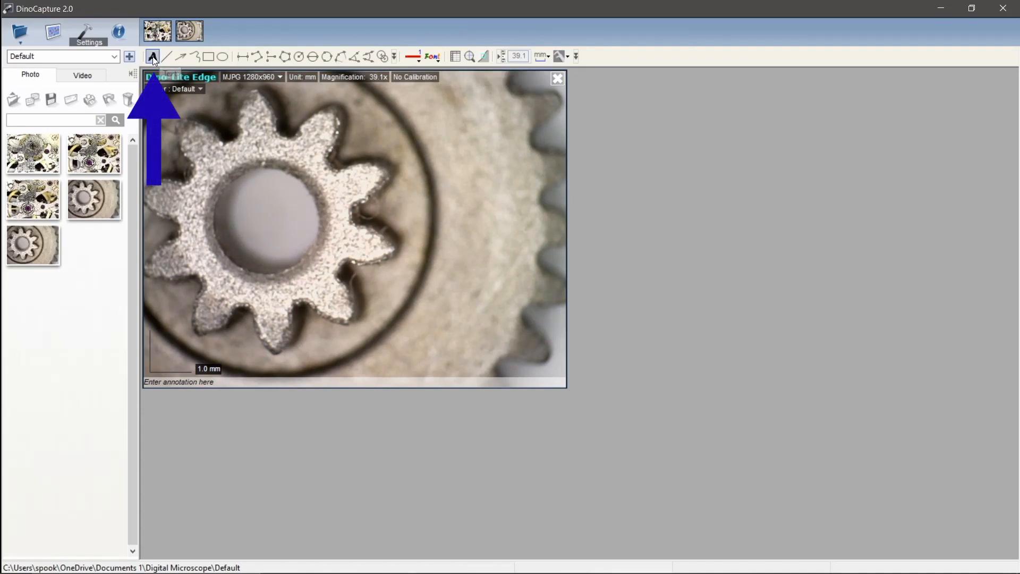
Add a text box reading "Text" beside the gear's upper teeth in the live view and reposition it lower over the gear
drag(299, 120, 488, 190)
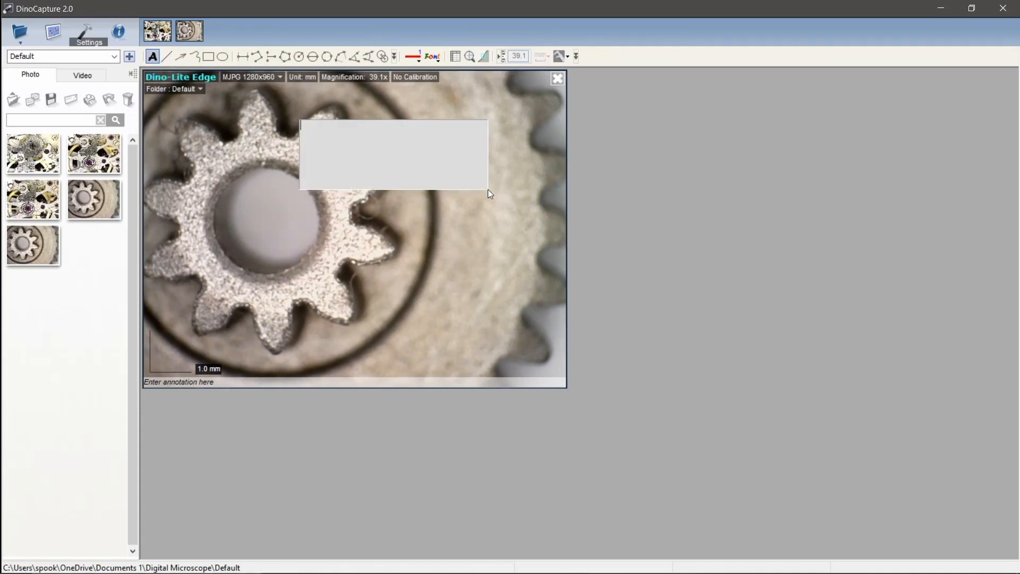
text(Text)
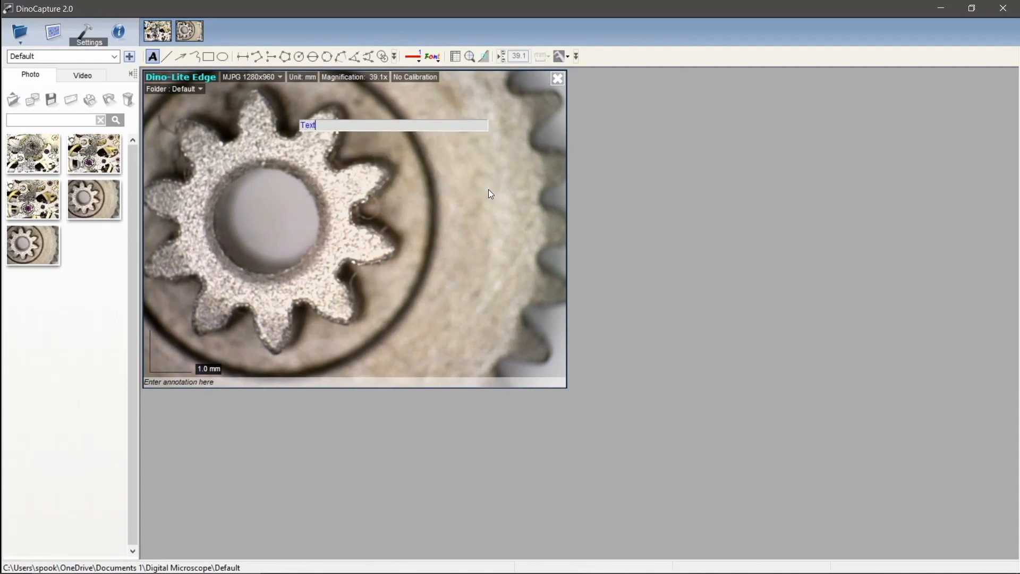
click(420, 262)
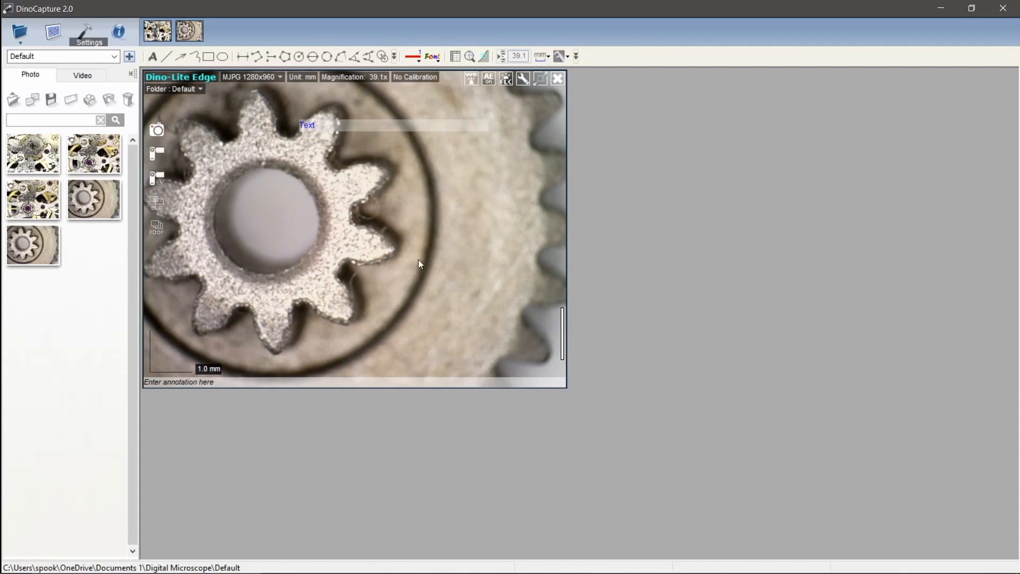
mouse_move(319, 129)
mouse_down()
mouse_move(343, 138)
mouse_move(376, 221)
mouse_move(372, 201)
mouse_up()
click(200, 382)
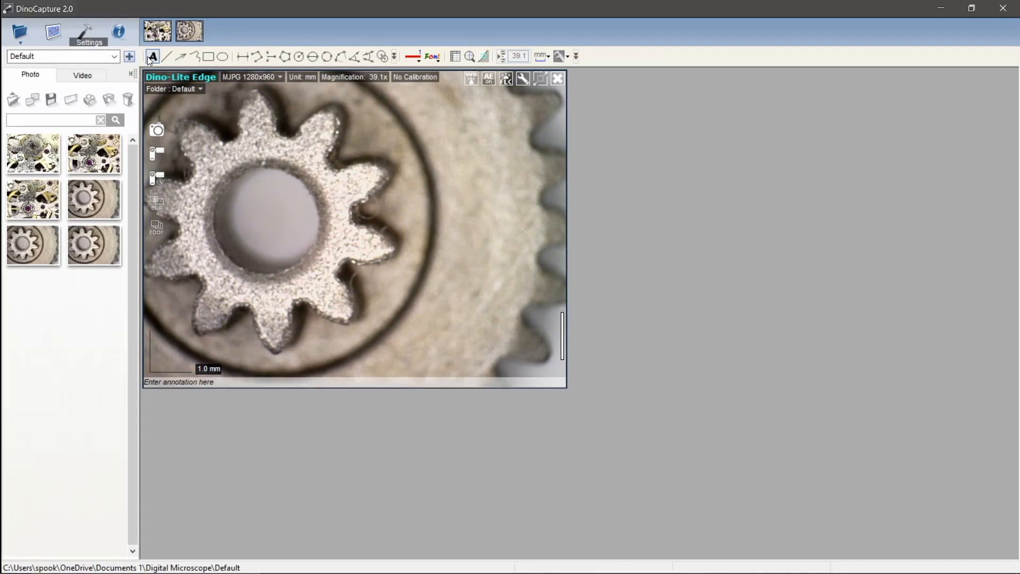
Draw a slanted straight line beside the gear and an arrow pointing at the tip of its upper-right tooth
click(175, 58)
drag(429, 347, 479, 184)
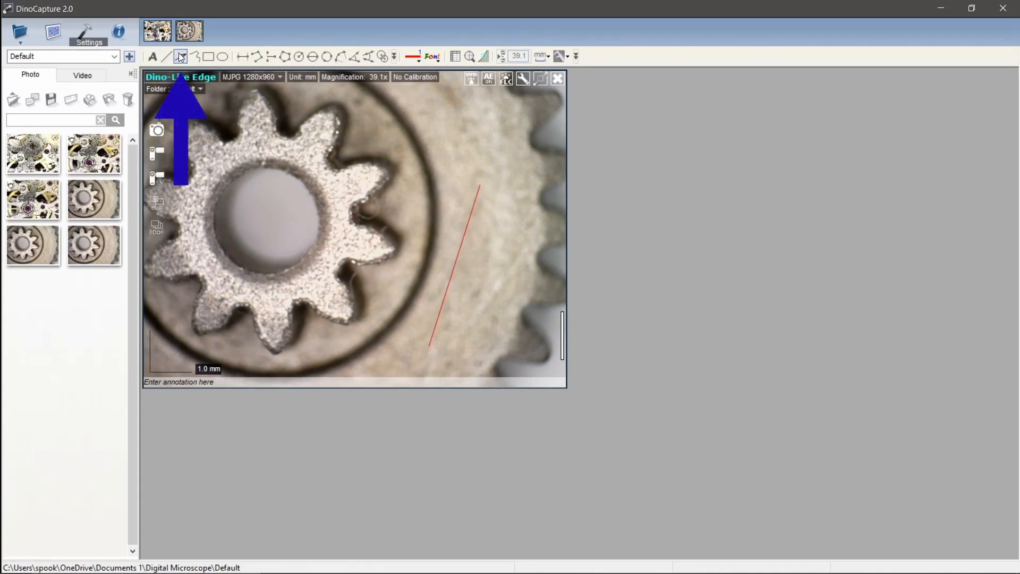
drag(480, 115, 390, 170)
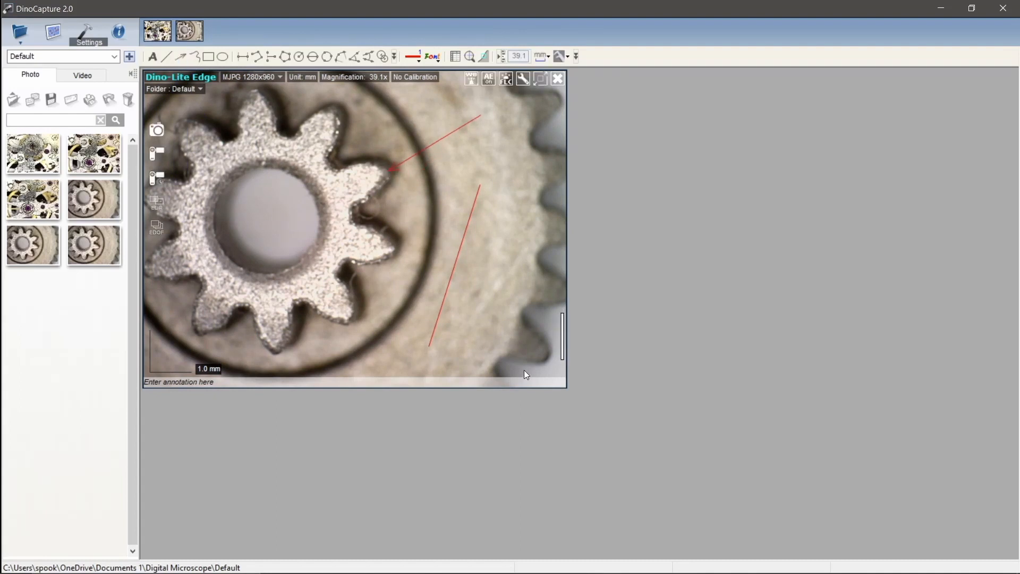
Draw a freehand outline around the gear's lower-right teeth
click(196, 57)
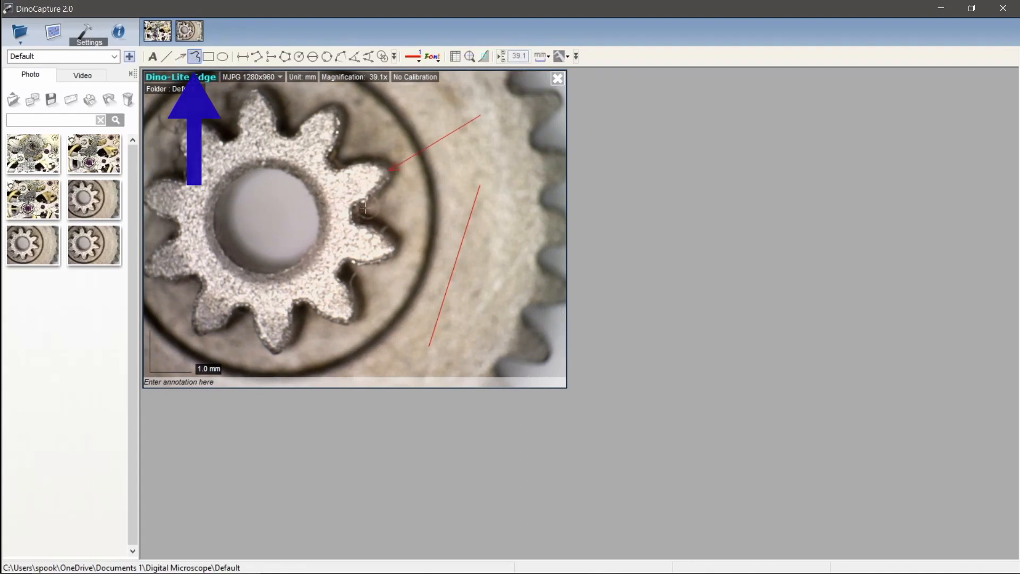
mouse_move(421, 216)
mouse_down()
mouse_move(406, 203)
mouse_move(341, 308)
mouse_move(385, 351)
mouse_move(432, 233)
mouse_up()
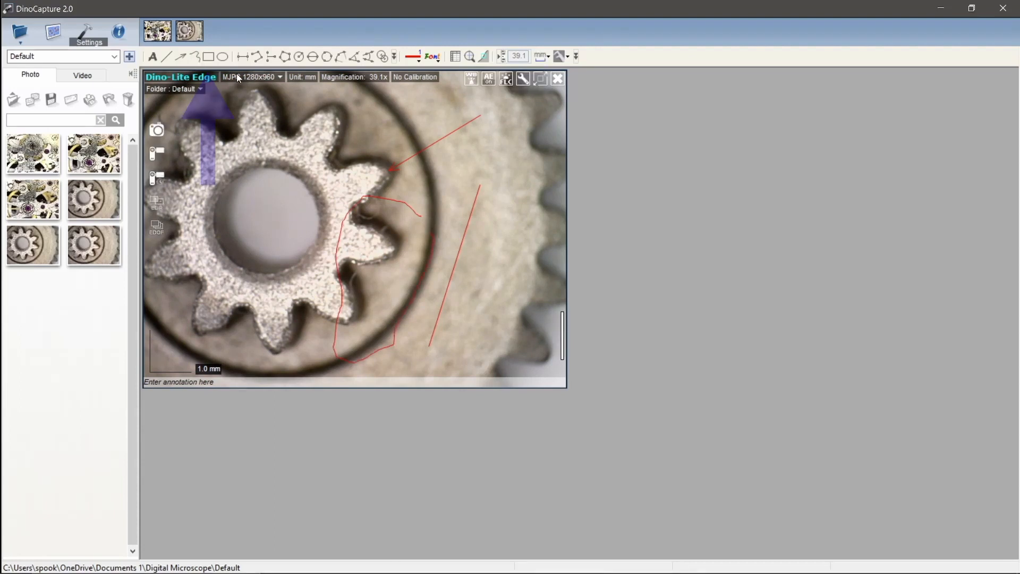
Draw a rectangle over the upper-left part of the gear's hole and an ellipse across the hole's lower rim
click(208, 57)
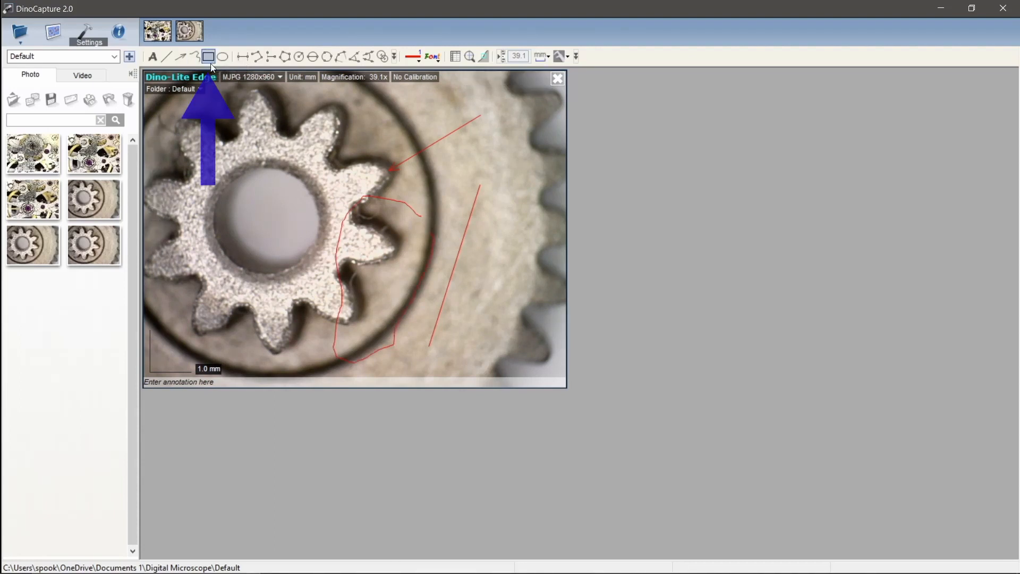
drag(199, 133, 288, 208)
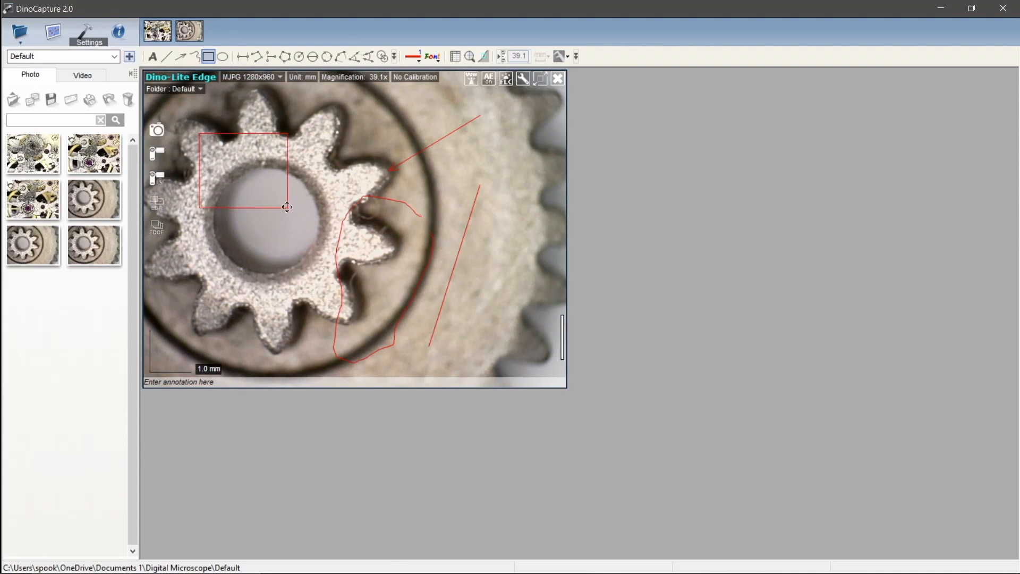
click(223, 58)
drag(192, 248, 293, 314)
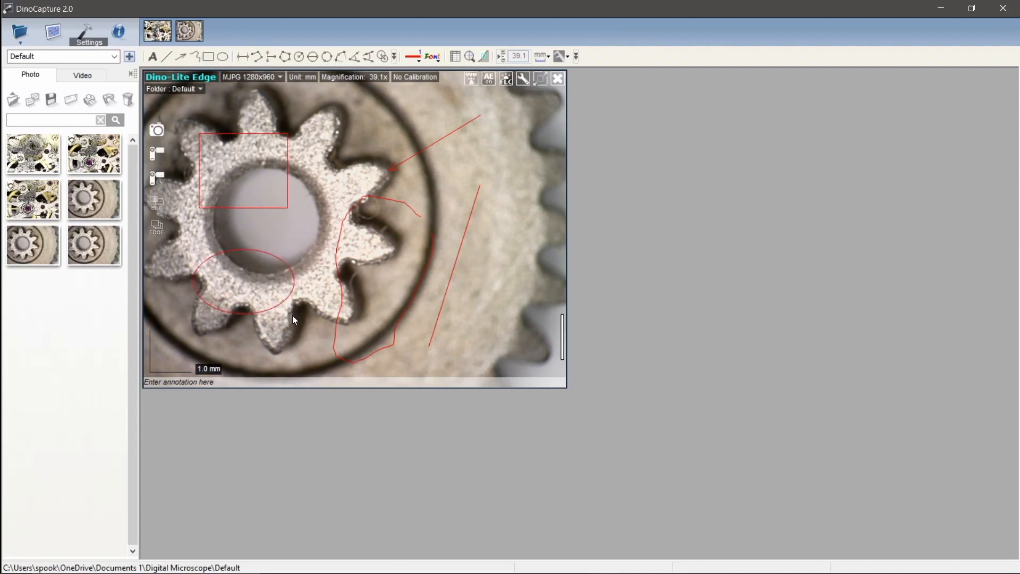
Clear the drawings from the gear's live window, and apply the Clear option for all items
right_click(496, 273)
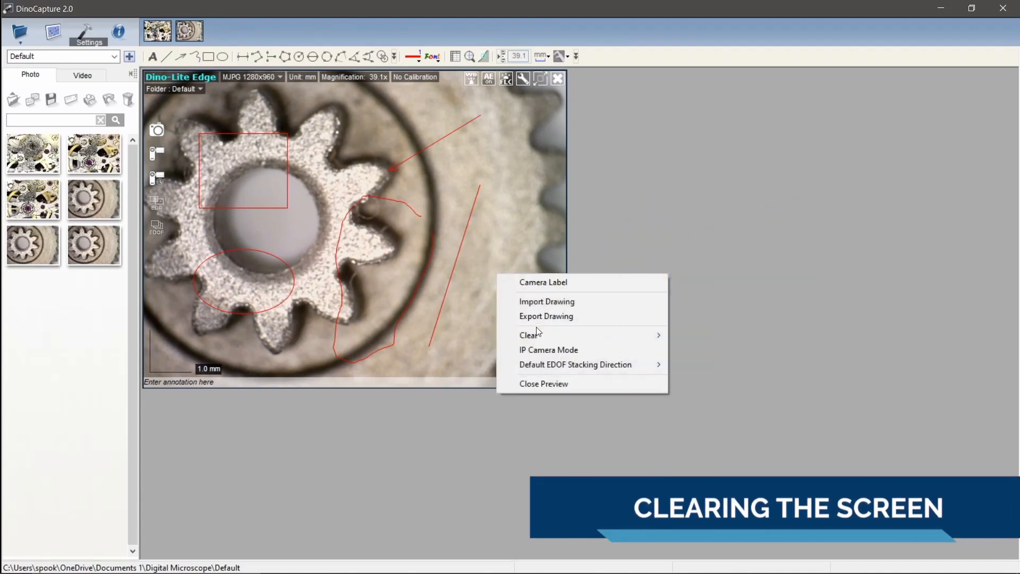
mouse_move(539, 331)
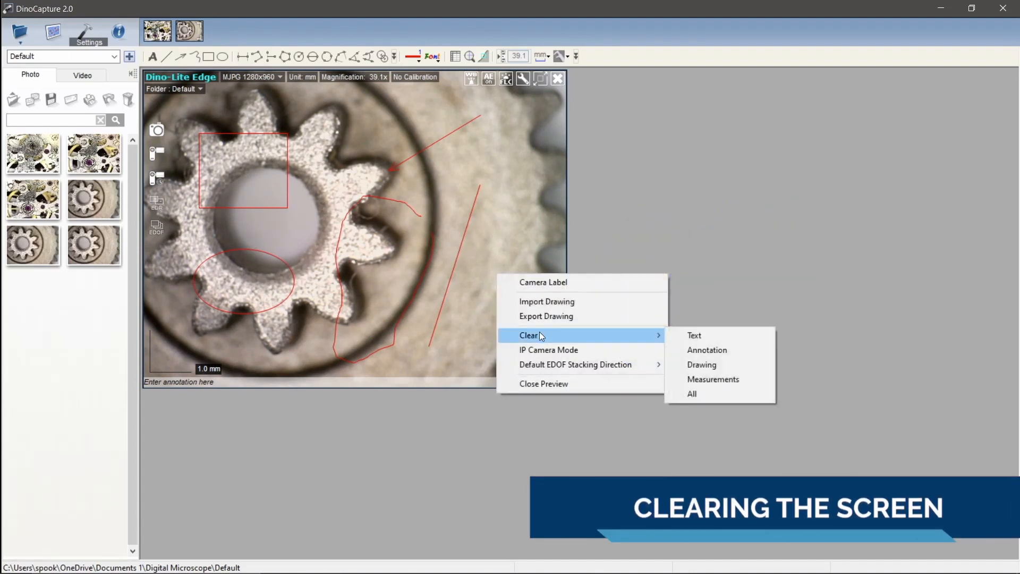
click(711, 370)
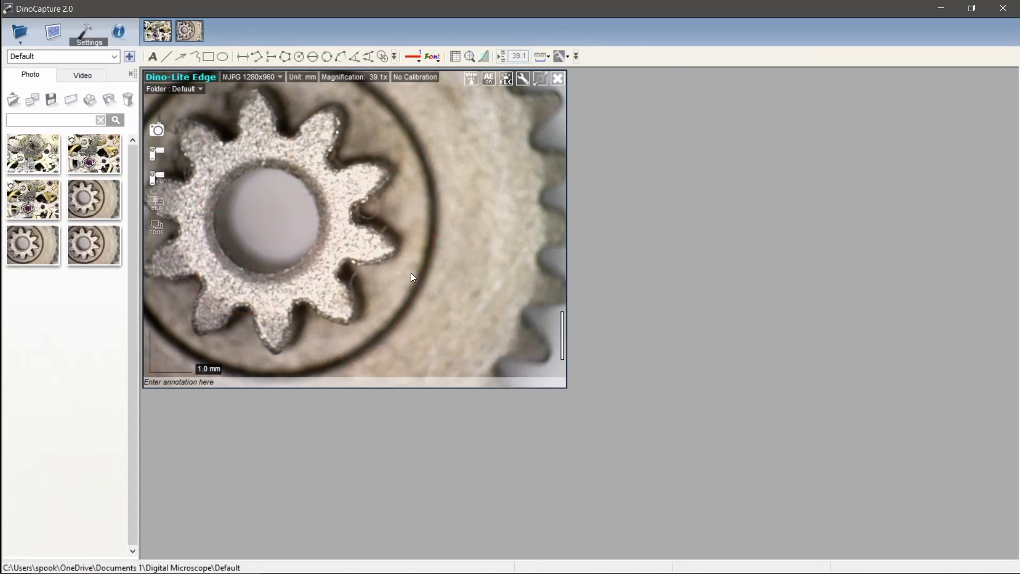
right_click(413, 234)
mouse_move(466, 297)
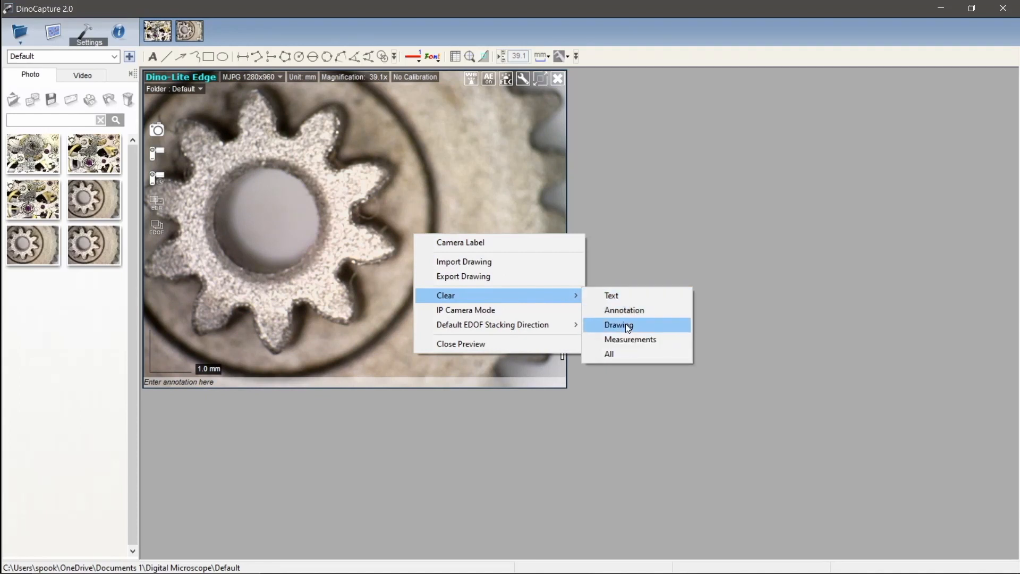
click(620, 355)
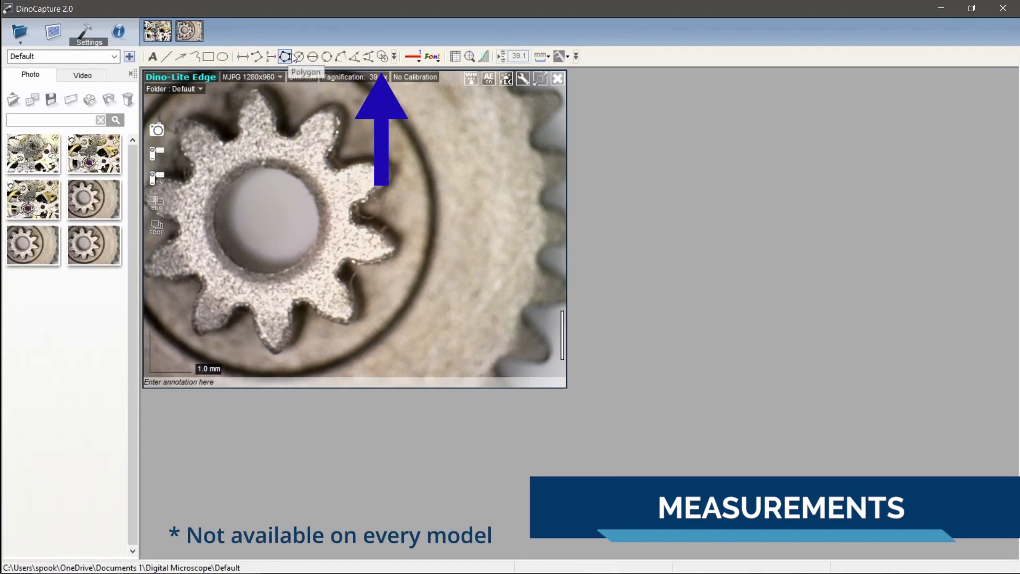
Measure the gear's center hole vertically from its lower to its upper edge with the line measurement, and move the label lower
click(244, 61)
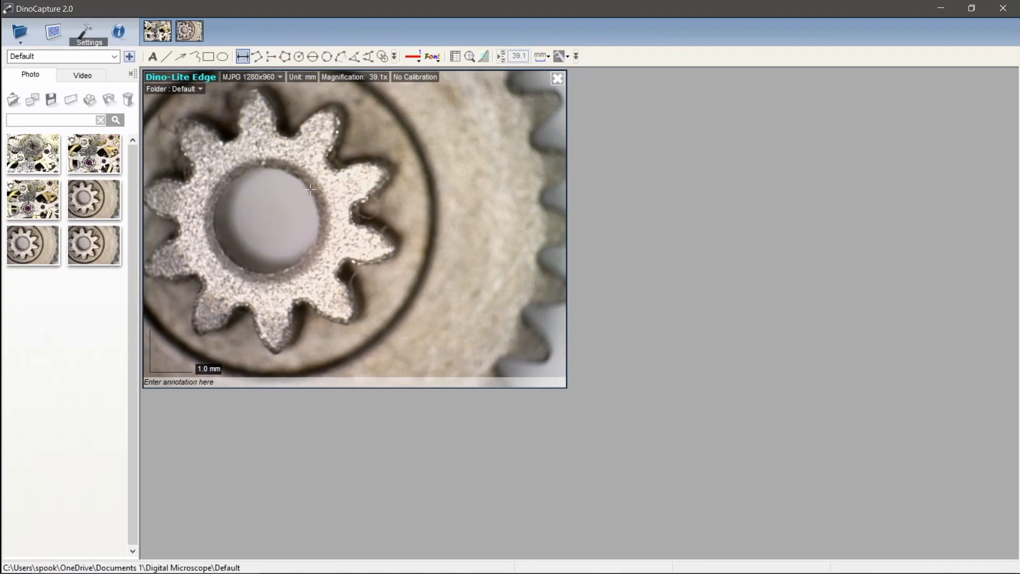
click(264, 273)
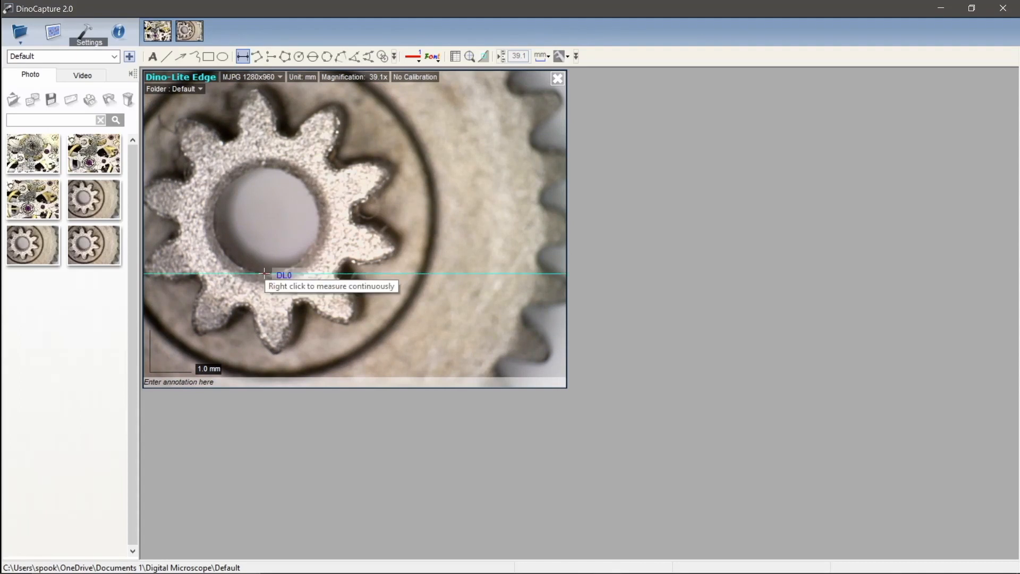
click(264, 166)
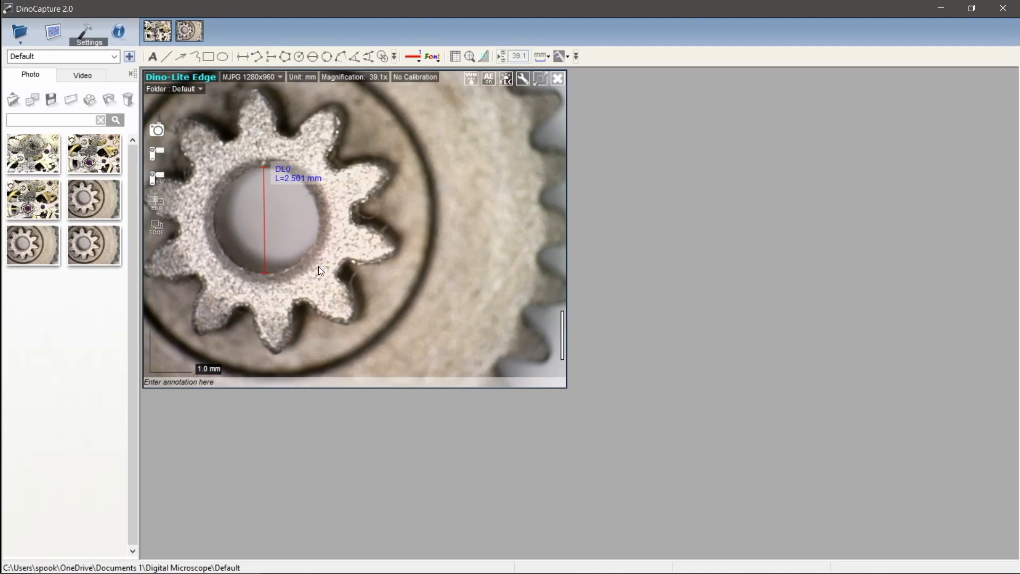
drag(293, 184, 296, 208)
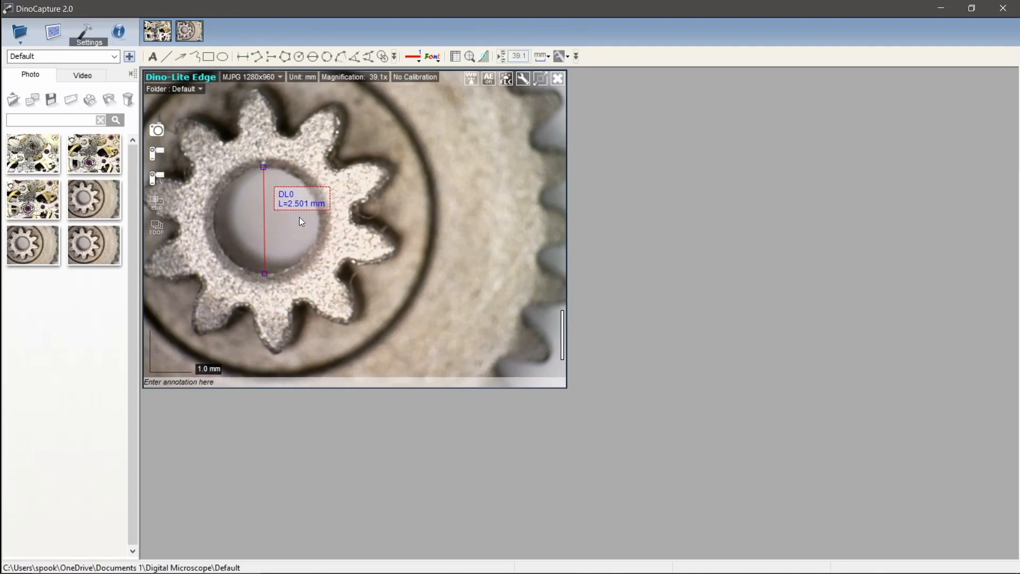
Measure a multi-segment path running from the gear's upper-right teeth out to the large gear's edge and back toward the lower middle
click(257, 56)
click(361, 144)
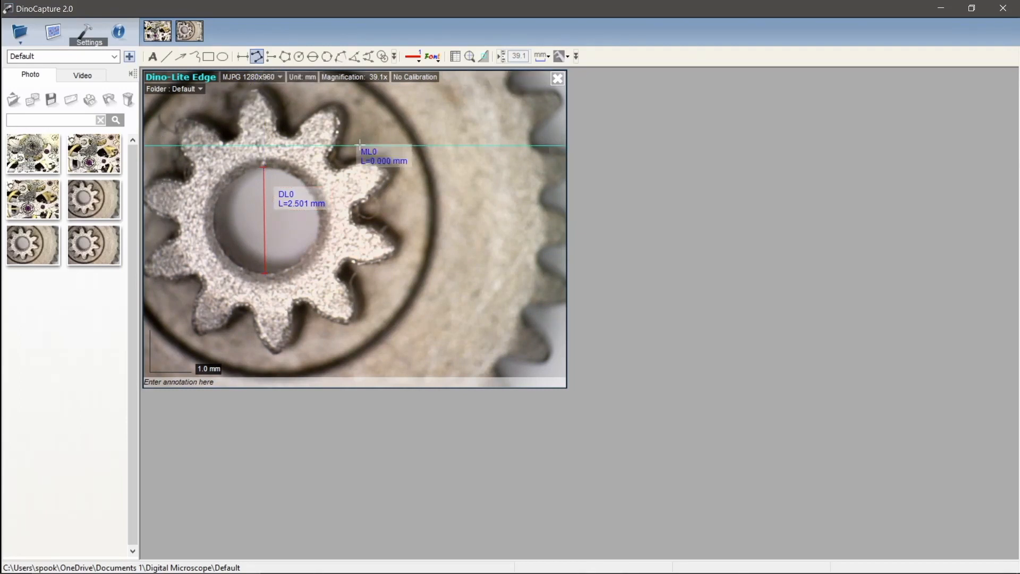
click(474, 102)
click(542, 195)
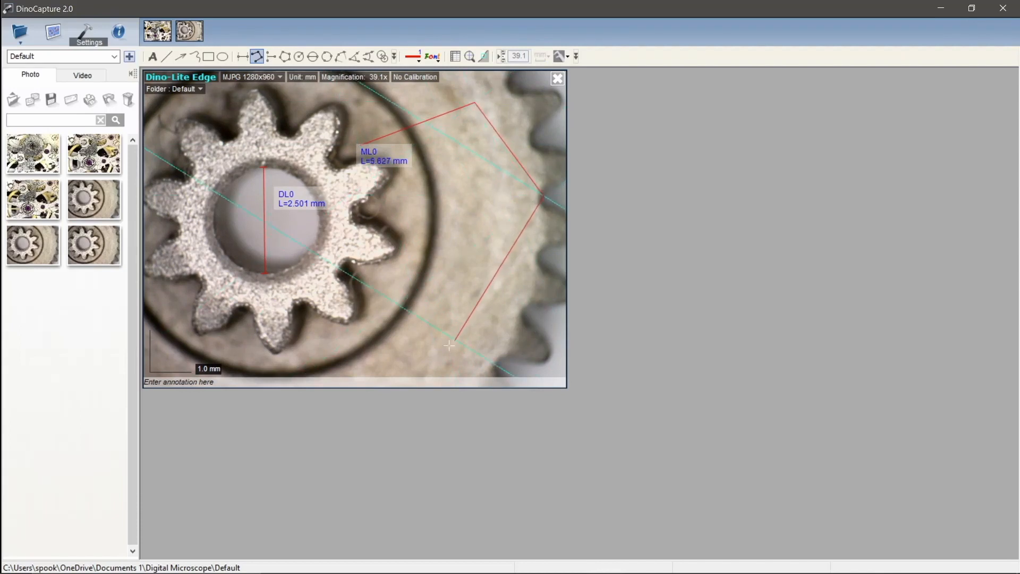
right_click(417, 337)
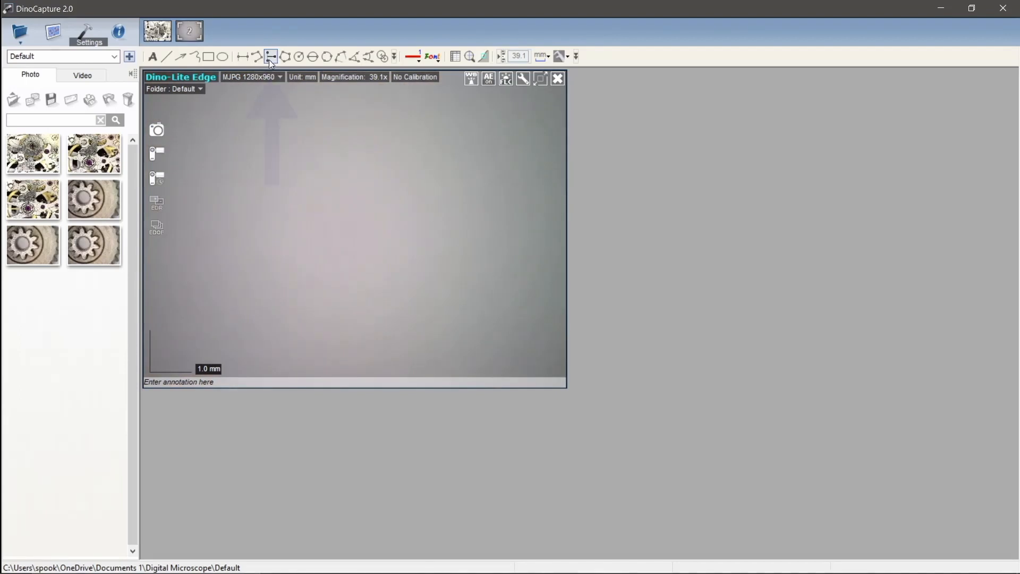
Measure perpendicular distances at five points on alternating sides of a horizontal base line across the blank live image
click(270, 57)
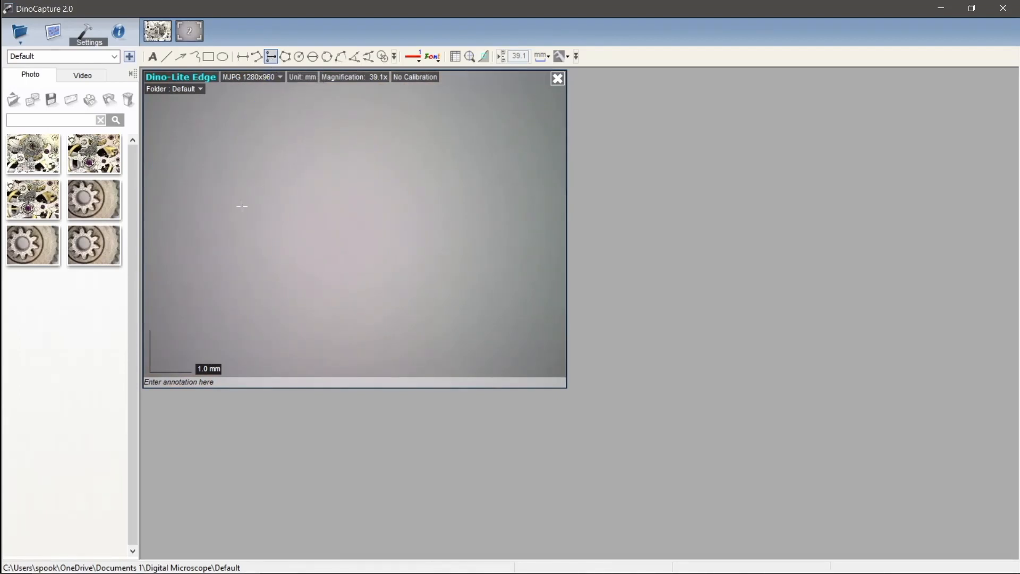
drag(189, 218, 521, 222)
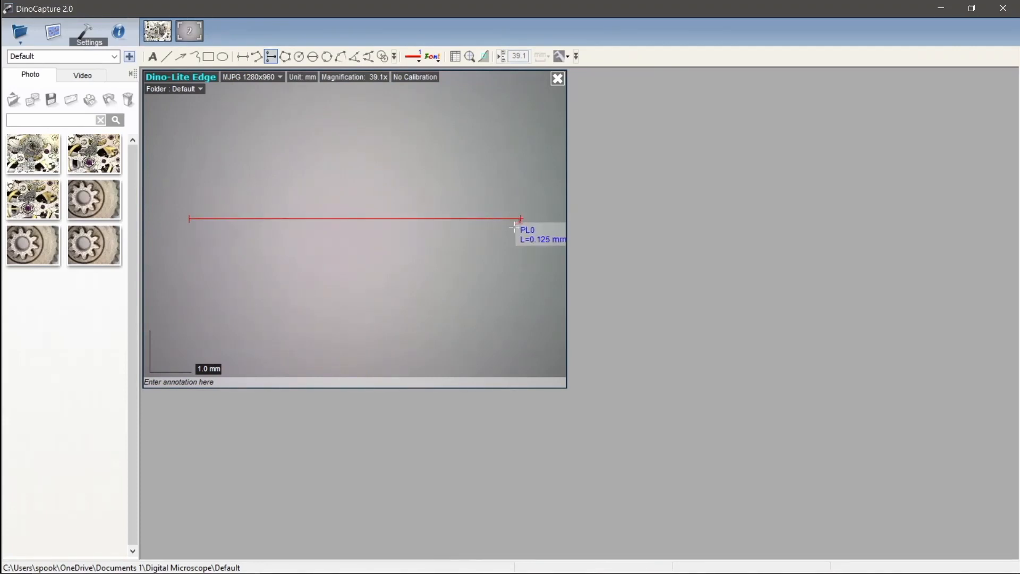
click(482, 256)
click(422, 175)
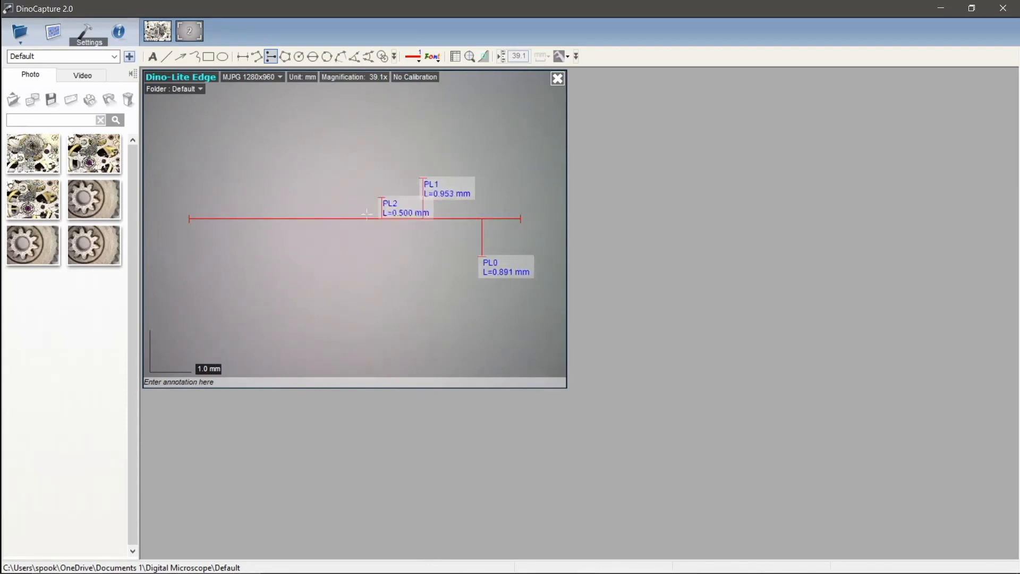
click(358, 266)
click(271, 176)
click(216, 261)
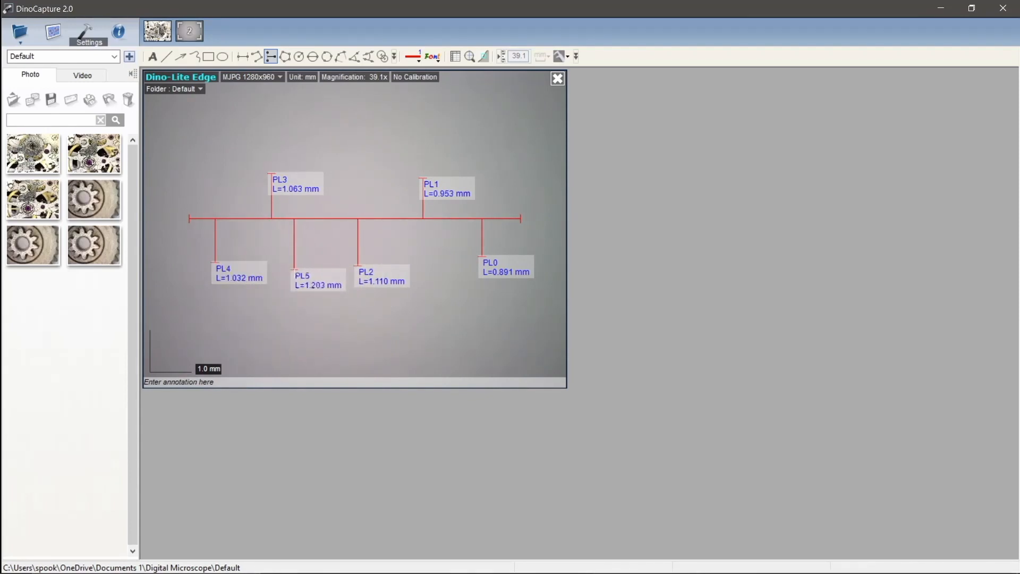
right_click(296, 275)
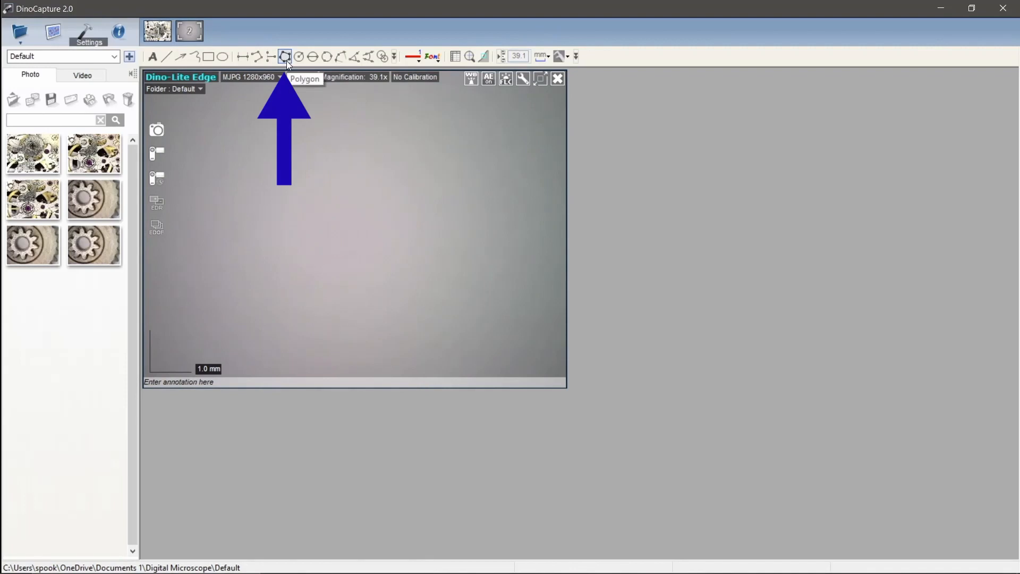
Measure the perimeter and area of a five-sided polygon around the middle of the blank live image
click(286, 60)
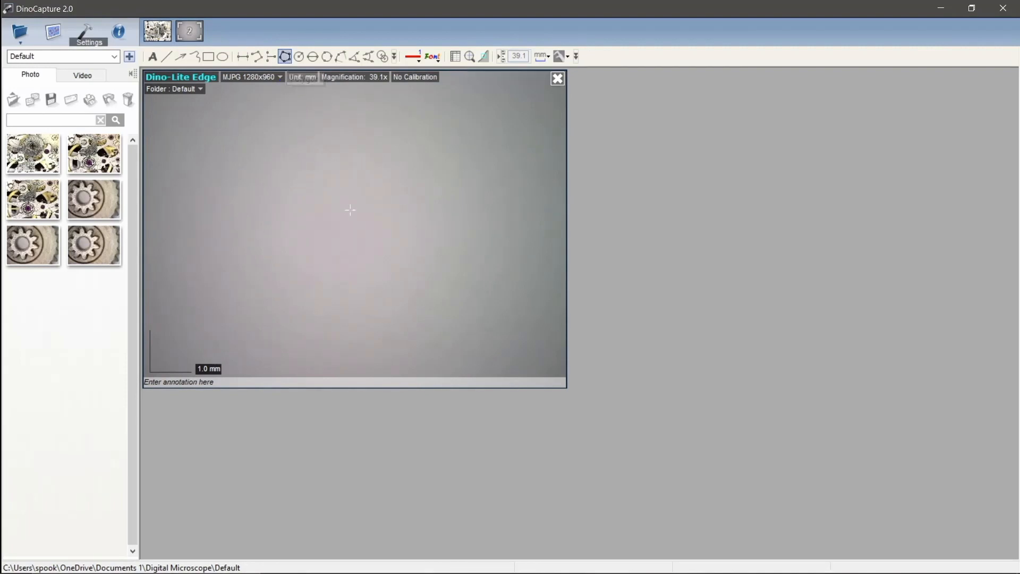
click(299, 170)
click(378, 131)
click(496, 224)
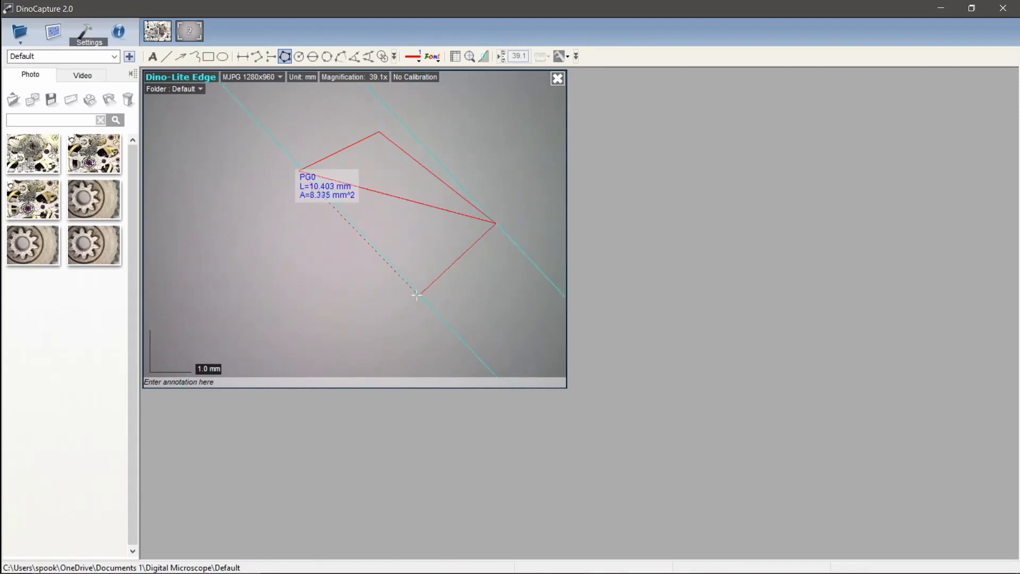
click(411, 298)
click(299, 294)
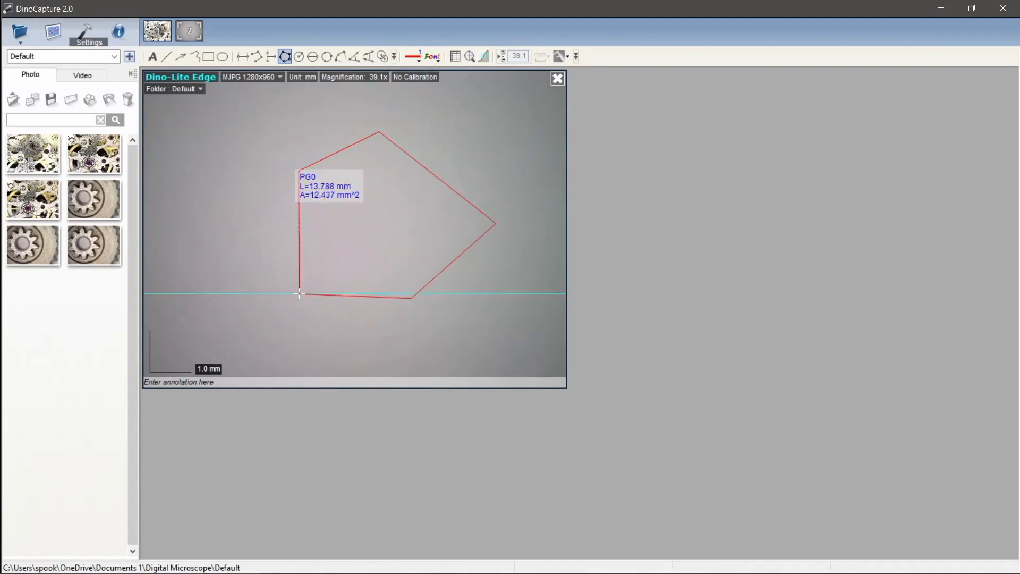
click(337, 271)
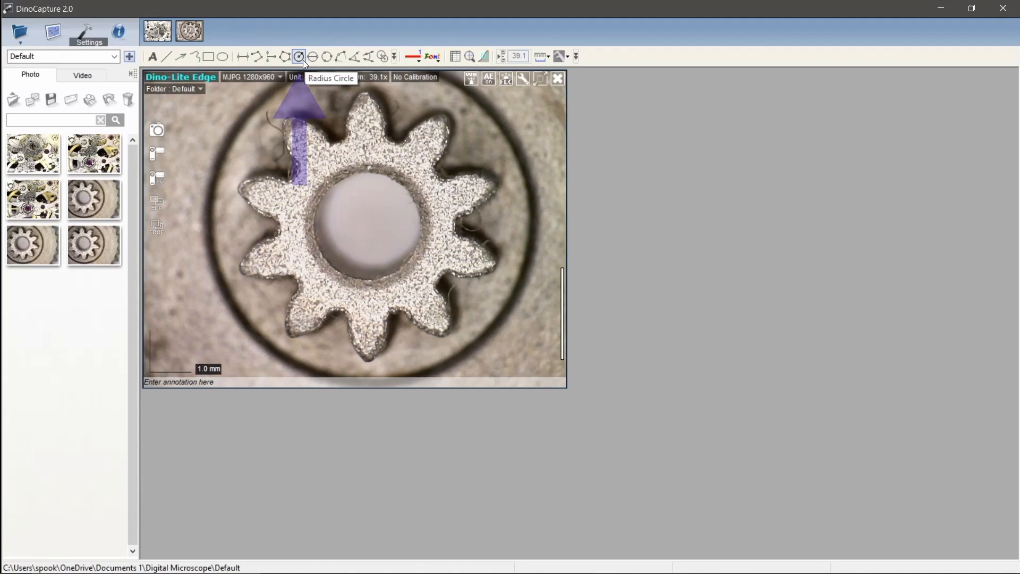
Measure the gear's center hole with a radius circle from its middle to its rim, and clear all items
click(303, 59)
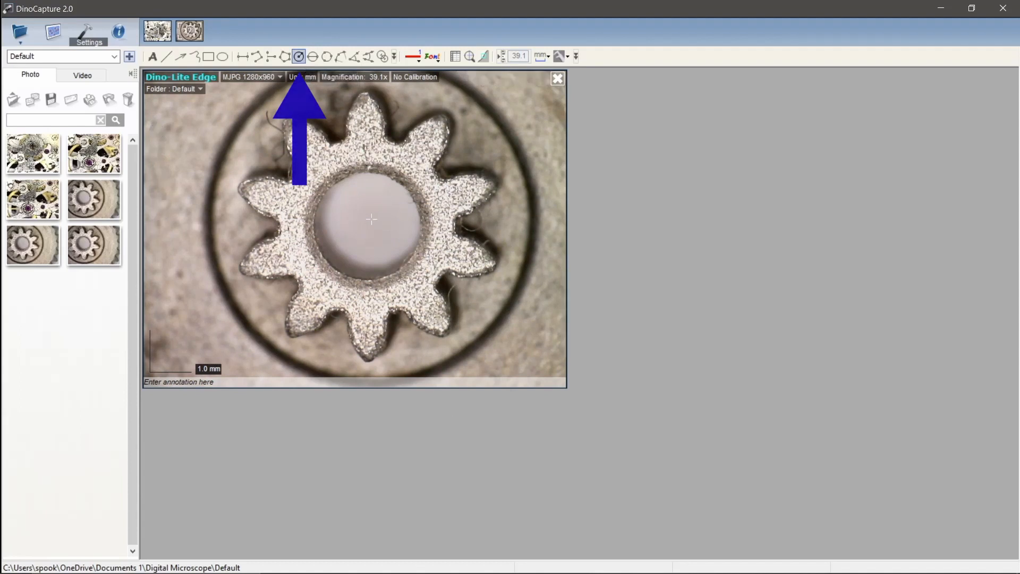
drag(367, 223, 410, 189)
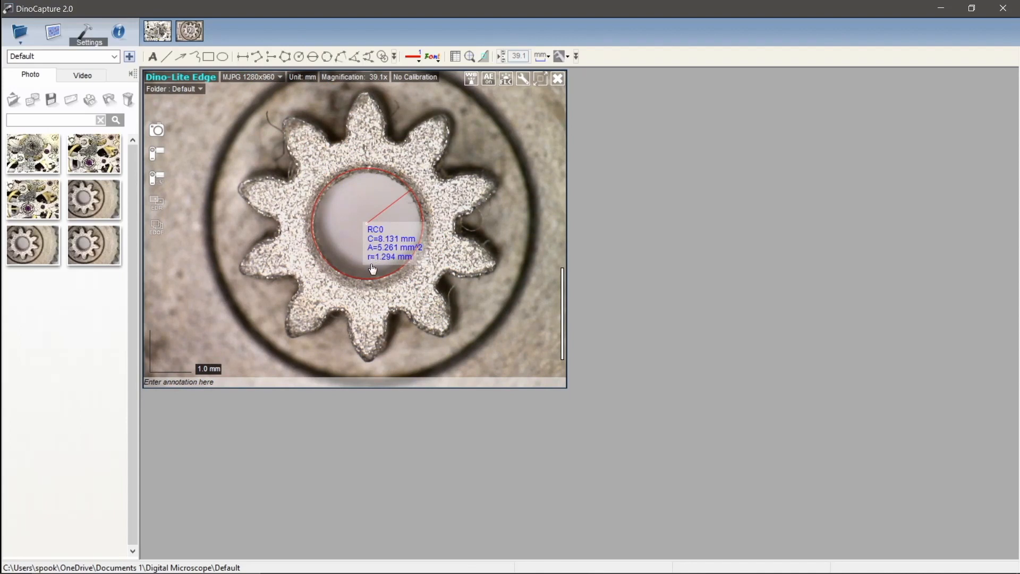
right_click(312, 169)
mouse_move(359, 224)
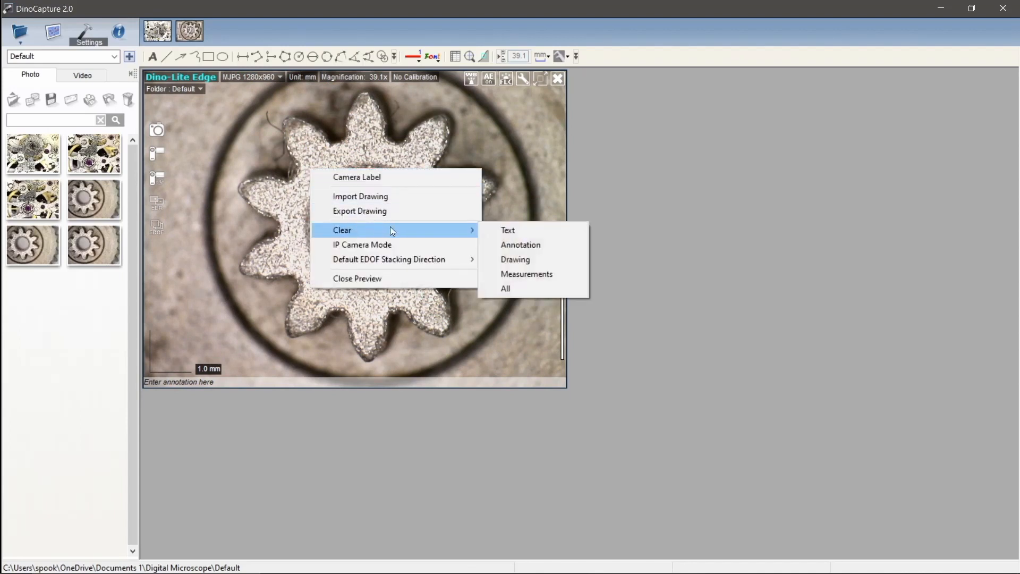
click(500, 286)
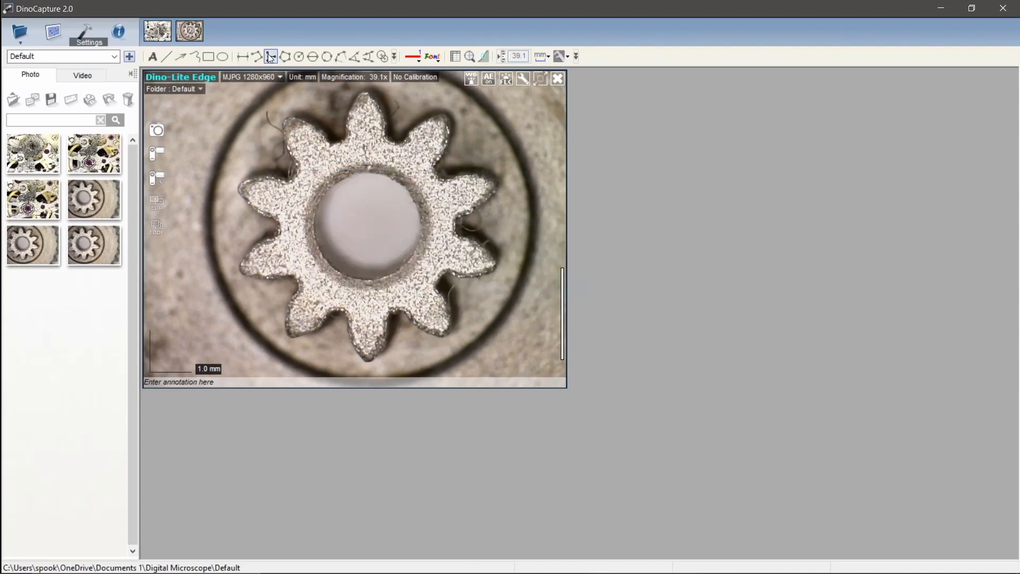
Measure the gear's center hole with a diameter circle from its left to its right edge, and delete the measurement
click(312, 56)
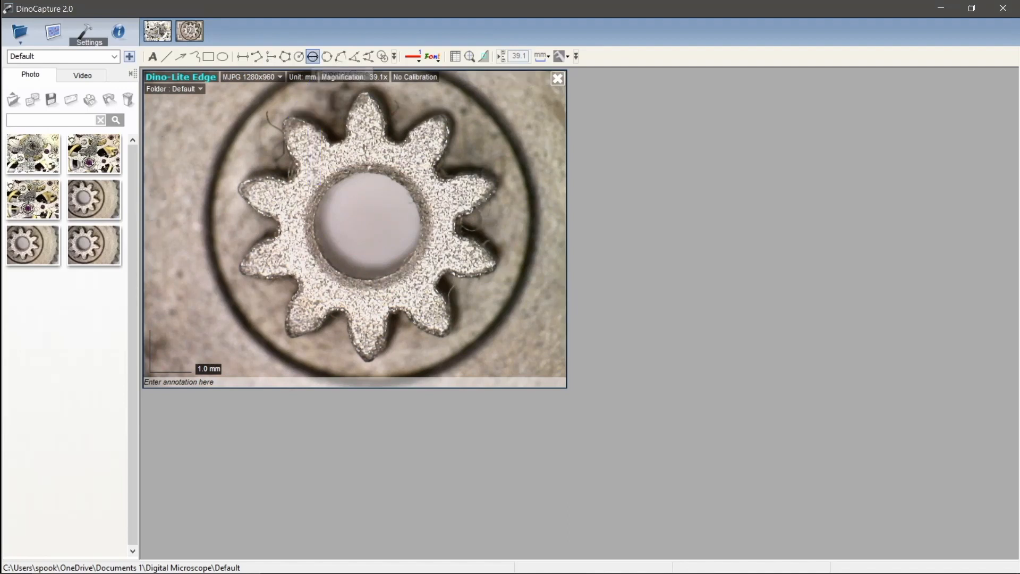
click(314, 227)
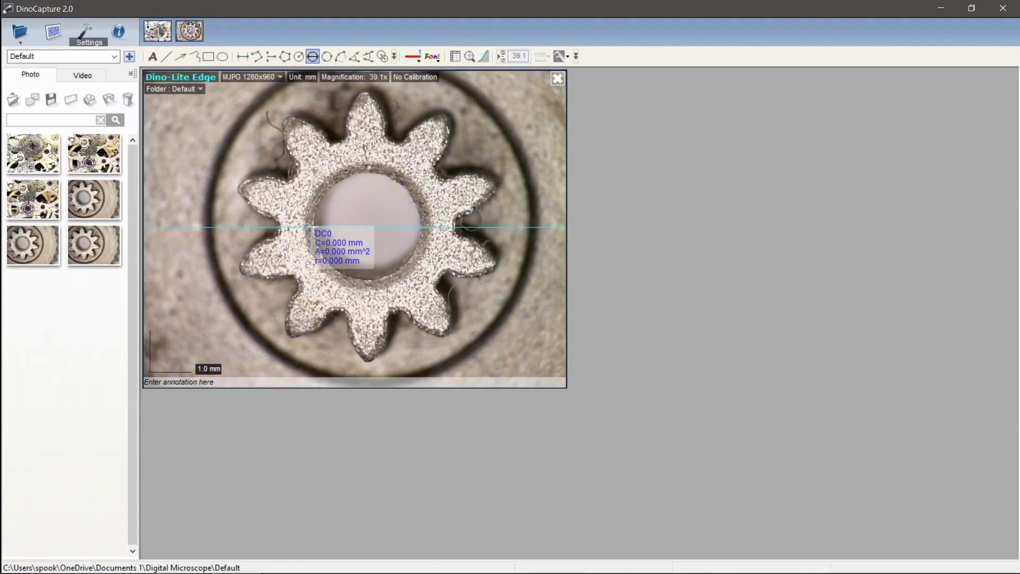
click(420, 220)
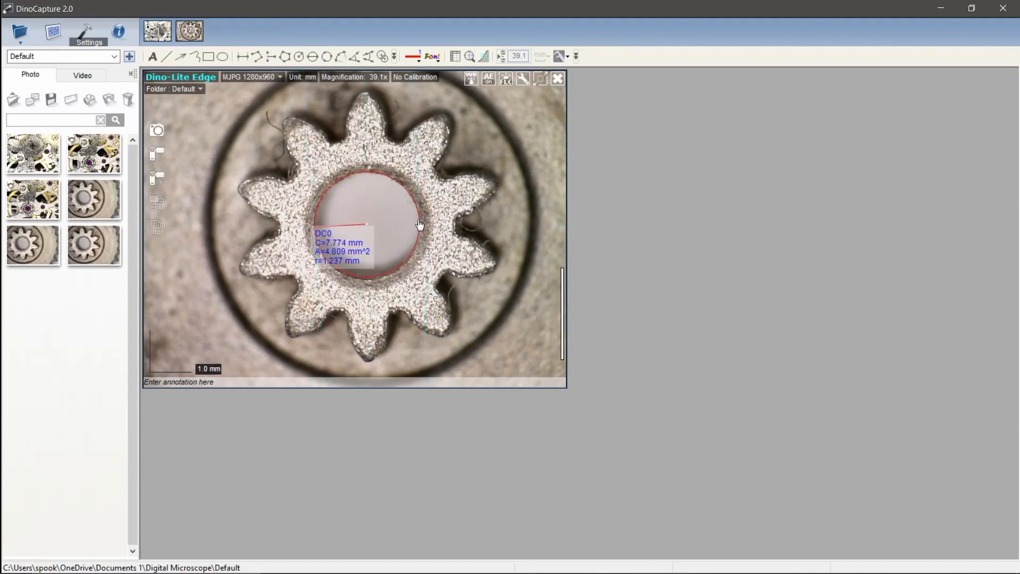
drag(325, 249, 350, 313)
key(Delete)
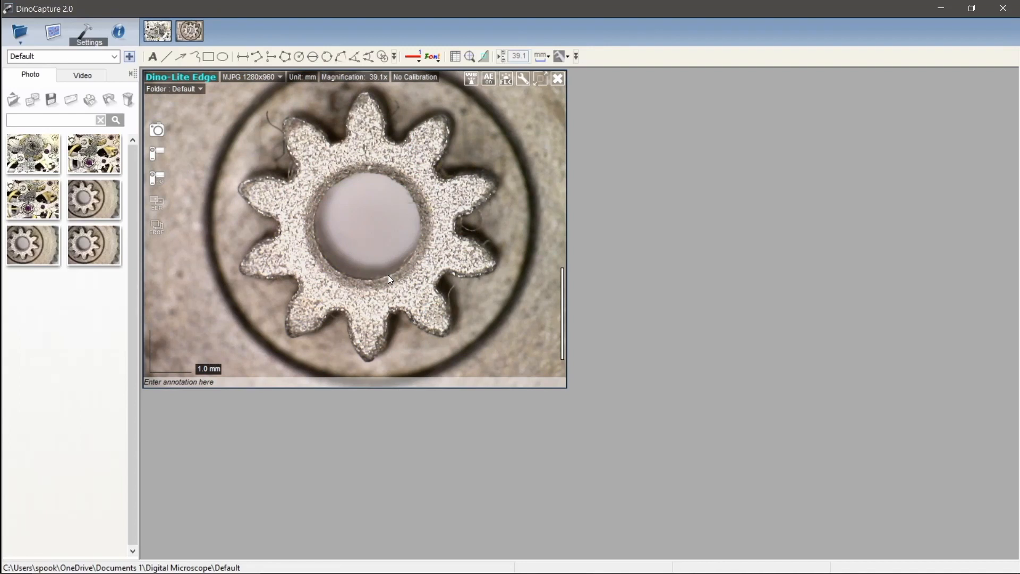
Measure the gear's center hole with a three-point circle through its upper, left and lower rim
click(327, 57)
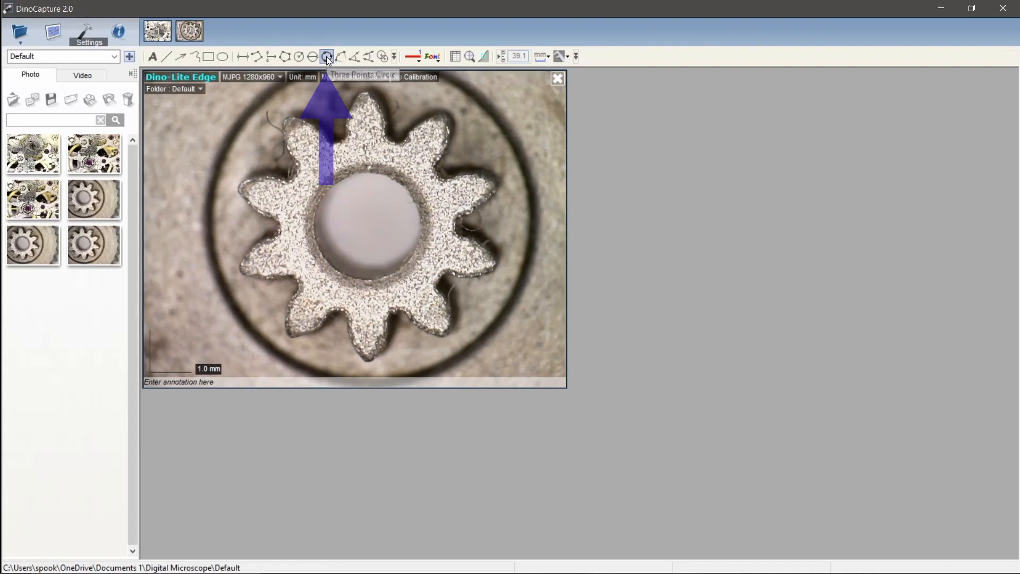
click(373, 173)
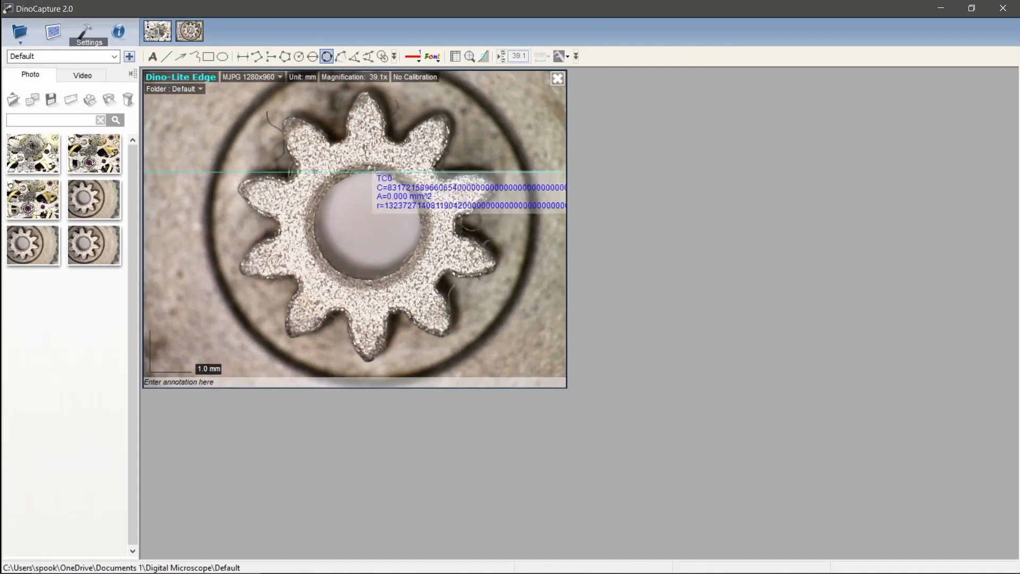
click(315, 218)
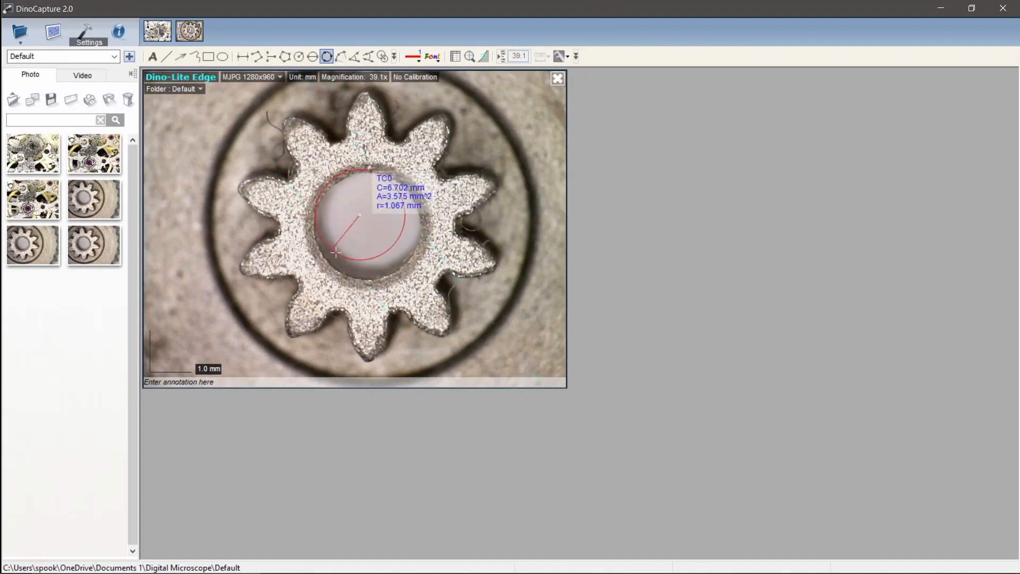
click(376, 276)
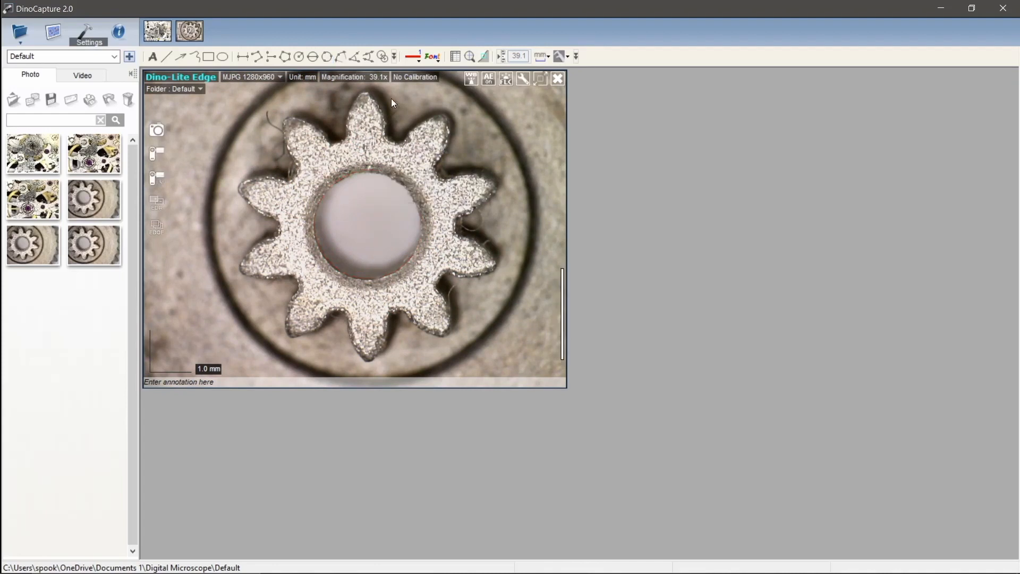
Measure an arc along the upper rim of the gear's center hole, extending it around to the left edge
click(340, 57)
click(396, 182)
click(374, 175)
click(353, 175)
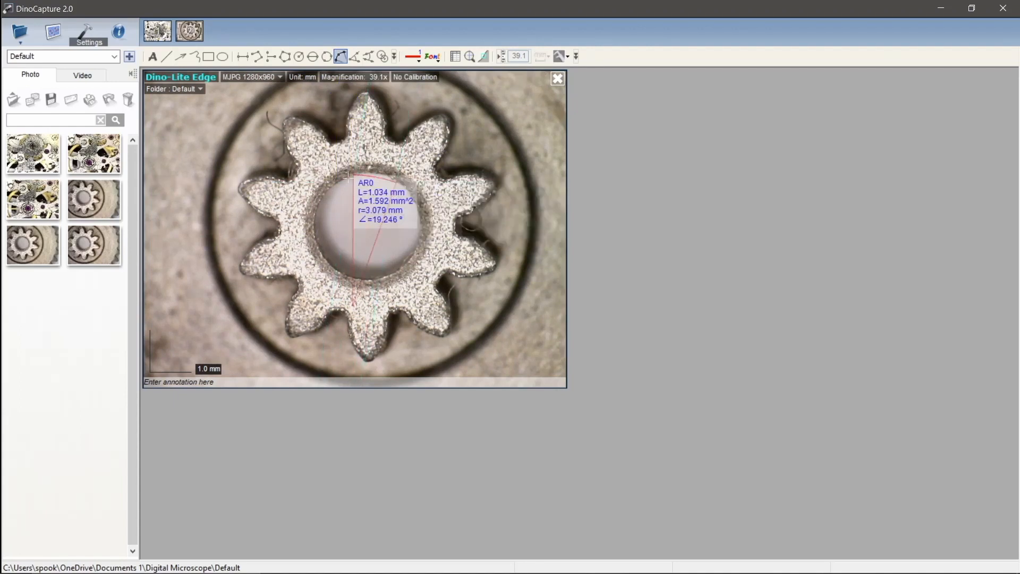
click(316, 221)
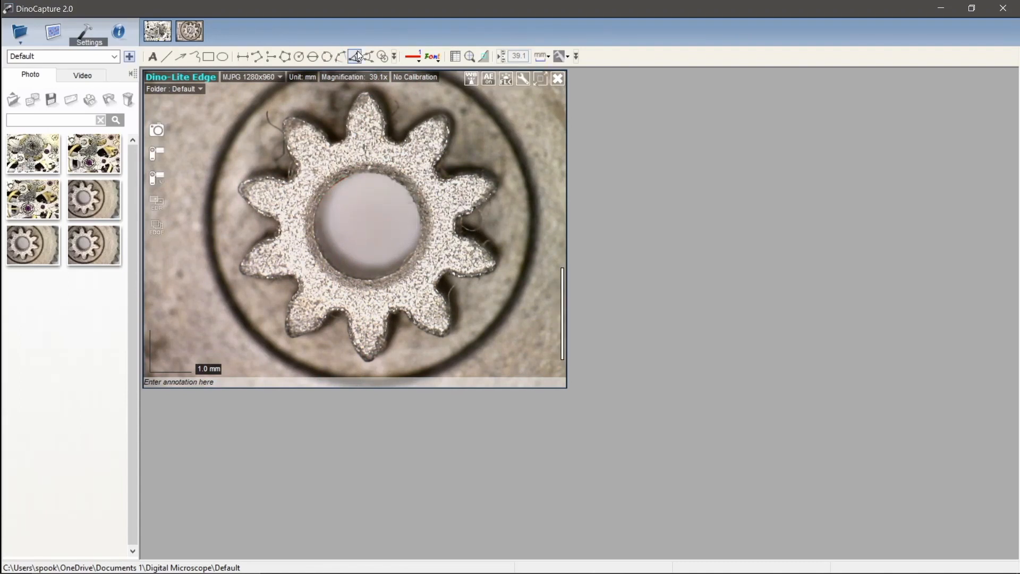
Measure the angle of the gap between the gear's two left teeth with a three-point angle, and delete the measurement
click(357, 54)
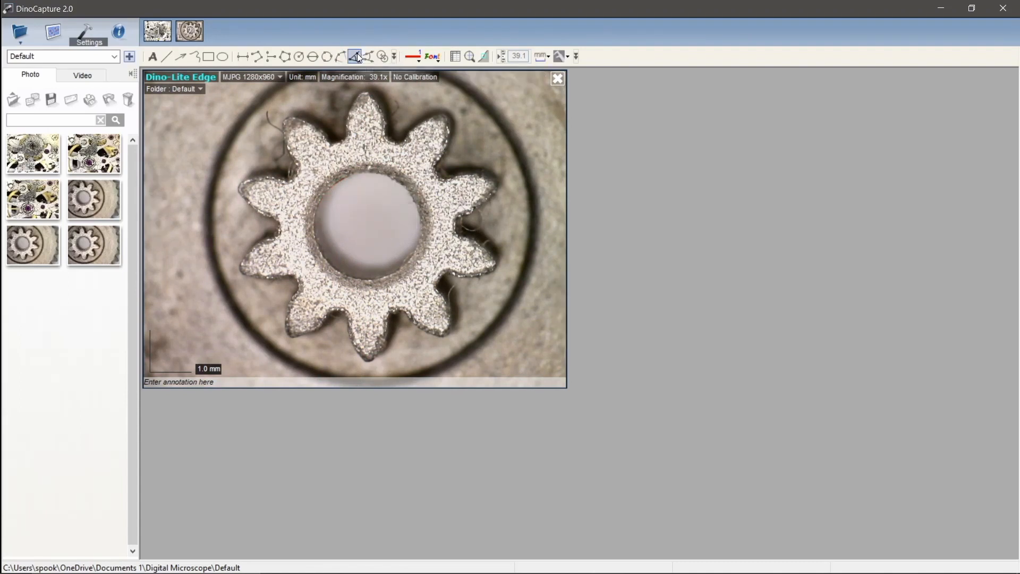
click(277, 227)
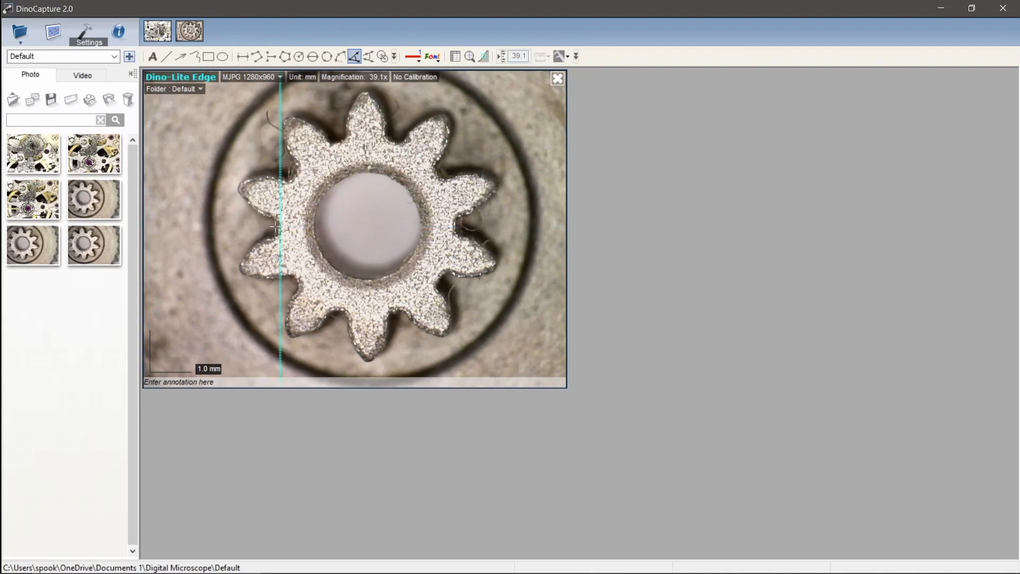
click(245, 199)
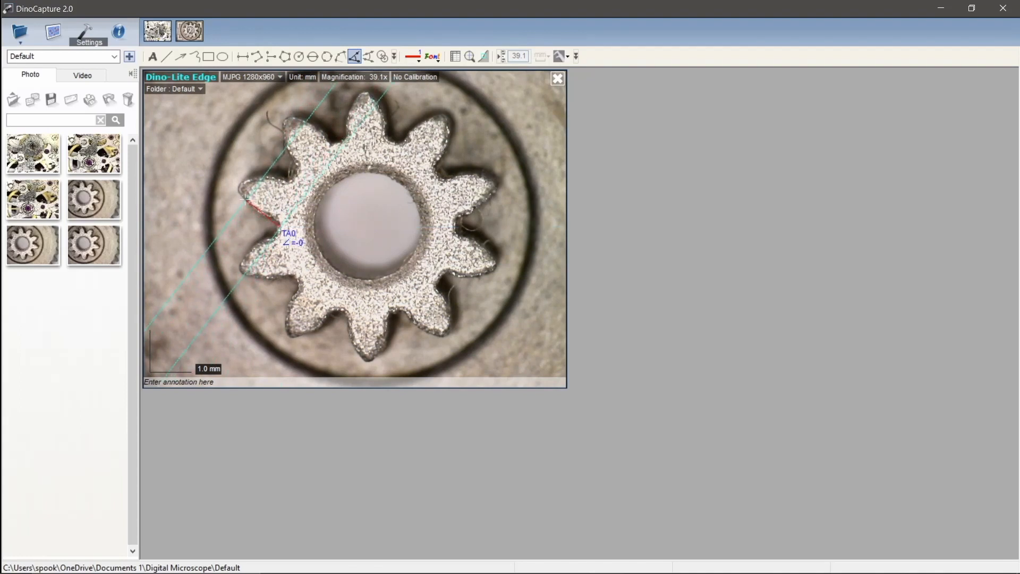
click(247, 252)
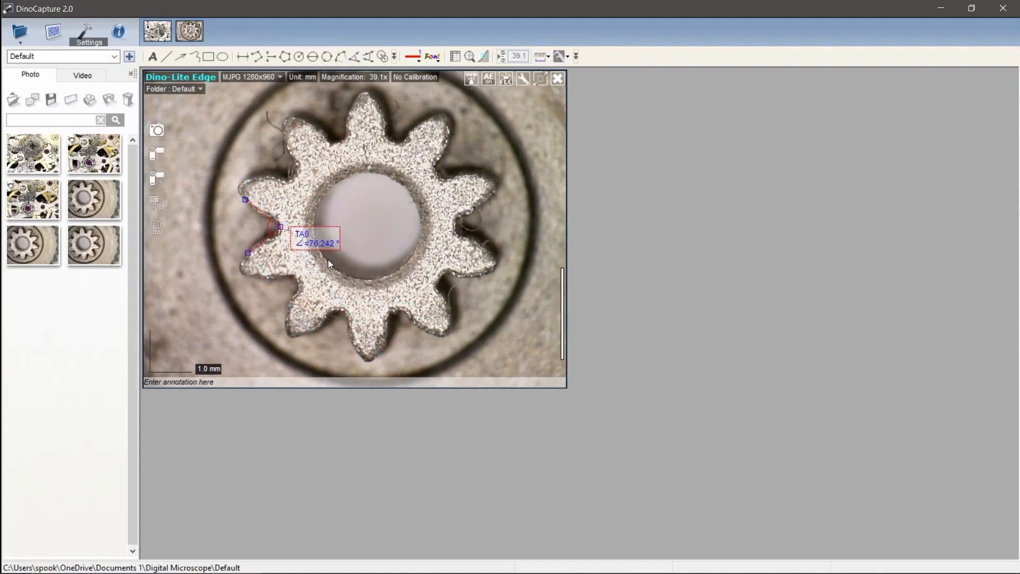
key(Delete)
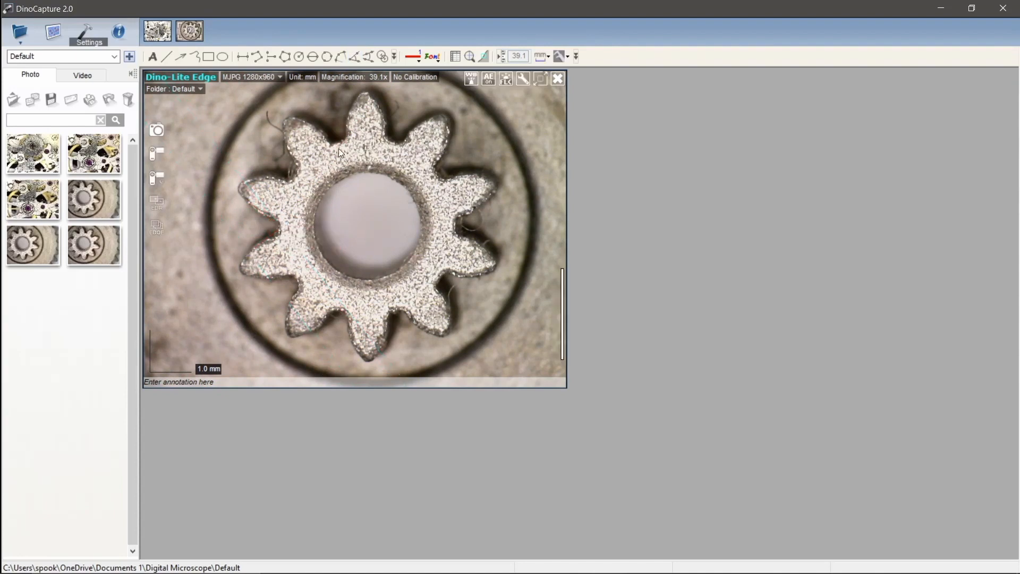
Measure the four-point angle between the facing flanks of the gear's top tooth and its left neighbor, and move the label lower
click(368, 56)
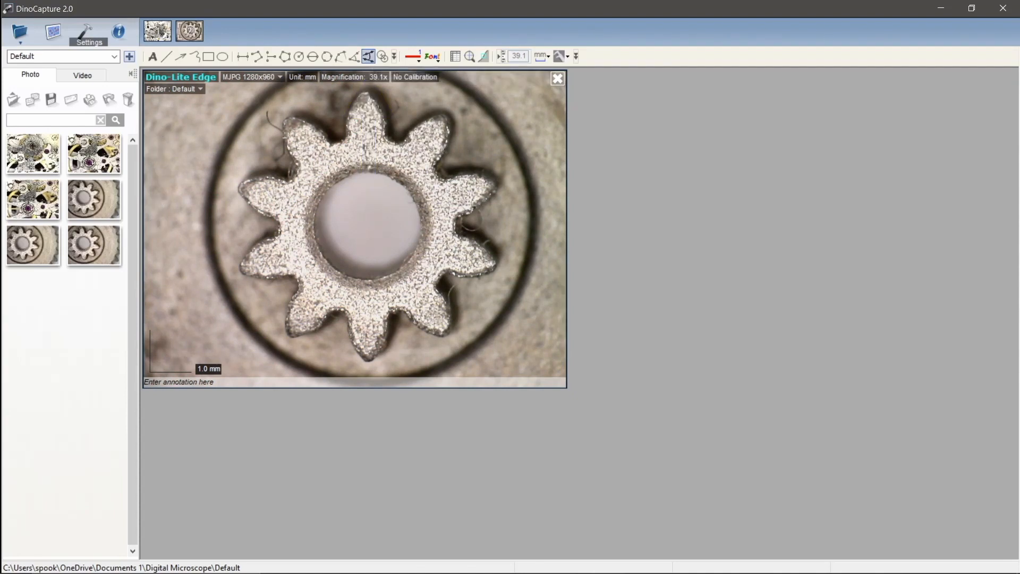
click(354, 102)
click(346, 133)
click(327, 138)
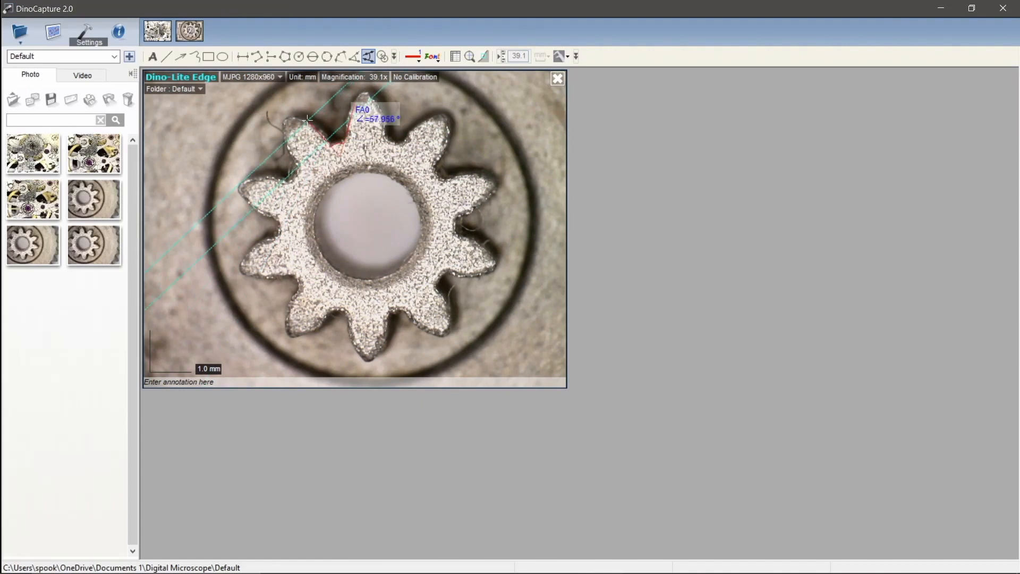
click(322, 129)
drag(364, 114, 370, 142)
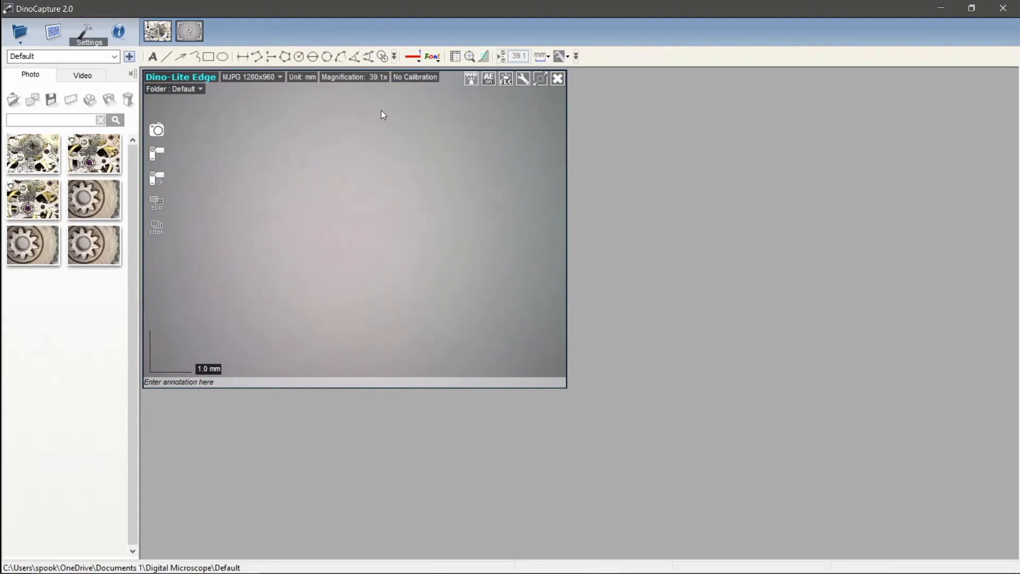
Draw two radius circles on the blank live image, about 1.4 mm in radius at the upper left and about 1.5 mm right of center
click(299, 57)
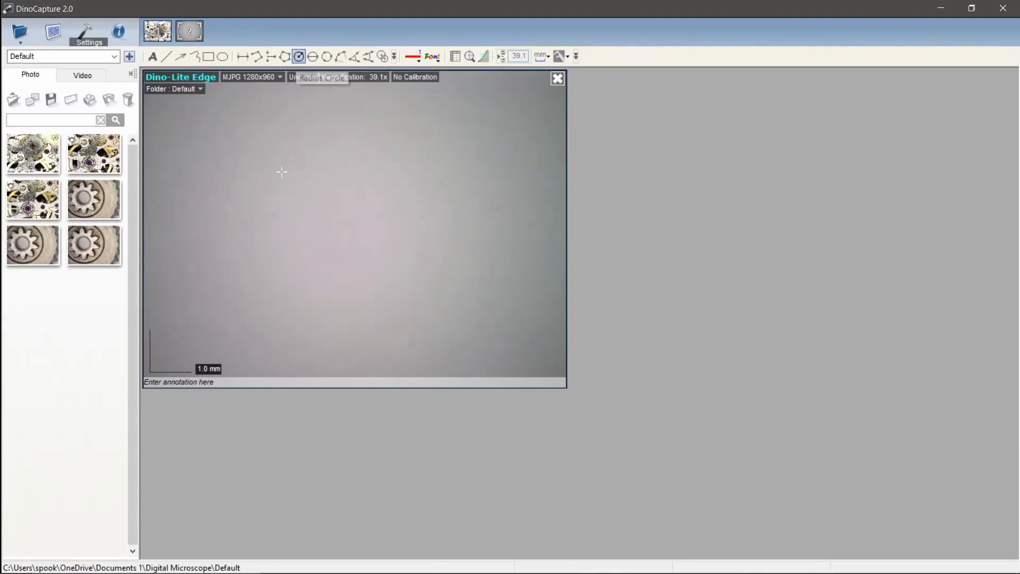
drag(248, 165, 255, 225)
click(299, 57)
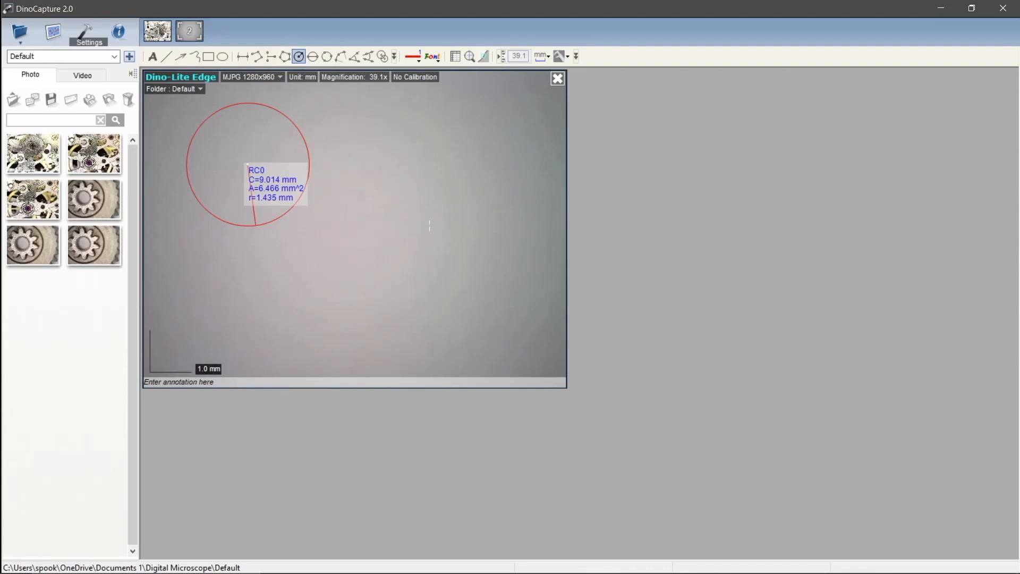
drag(417, 209, 413, 273)
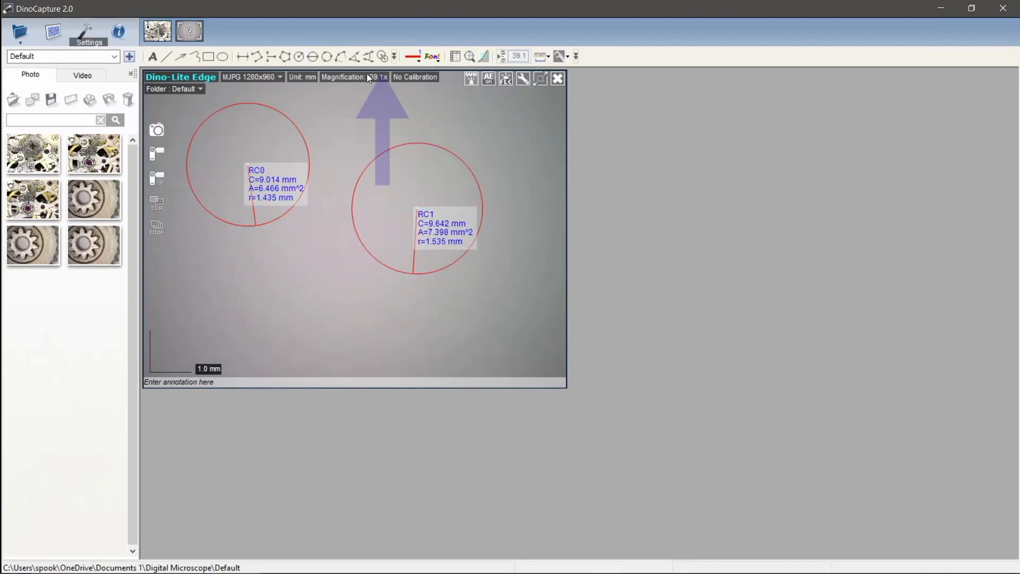
Measure the center distance between the two radius circles and move its label below the connecting line
click(382, 56)
click(413, 143)
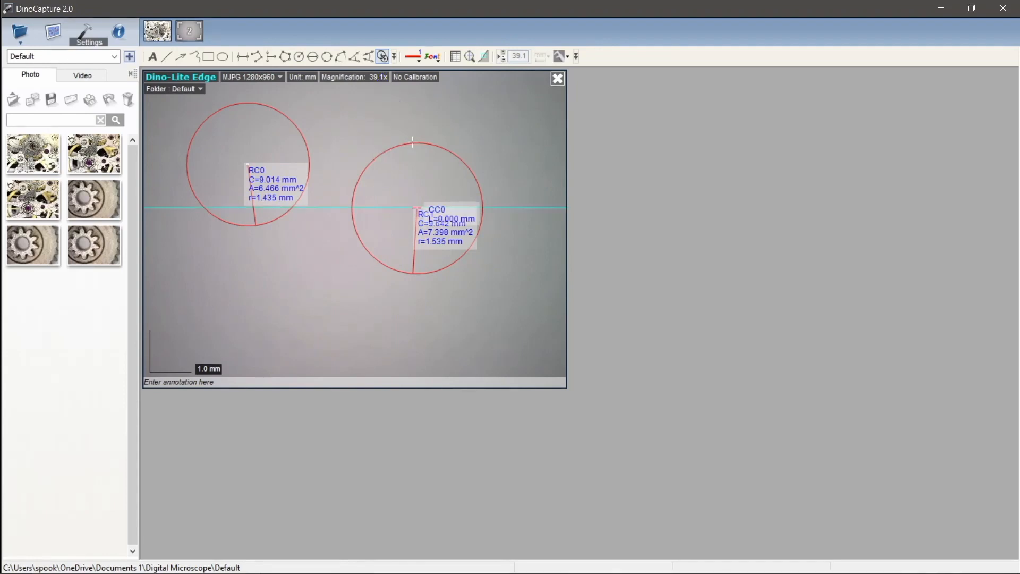
click(309, 151)
click(309, 152)
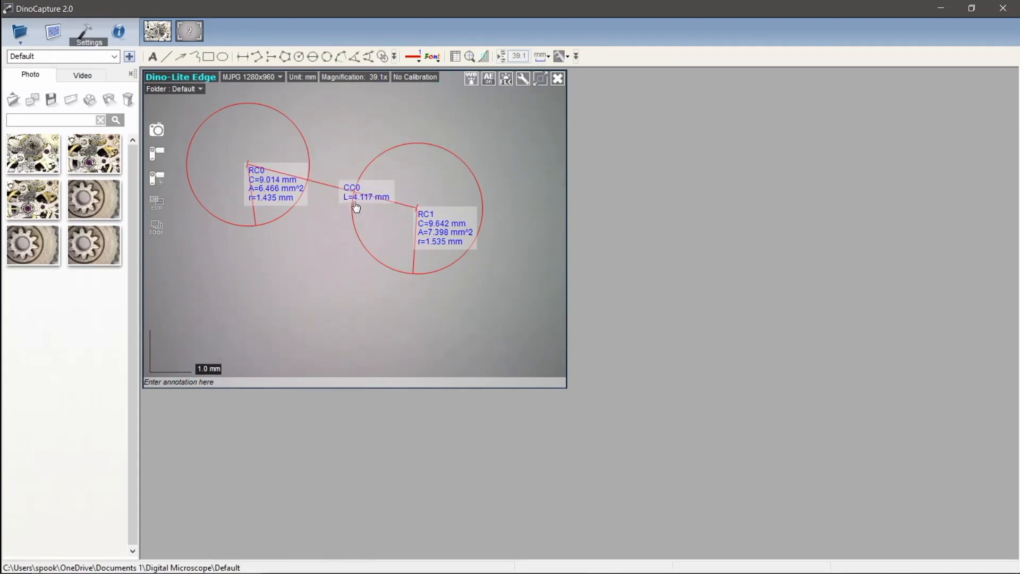
drag(360, 196, 324, 243)
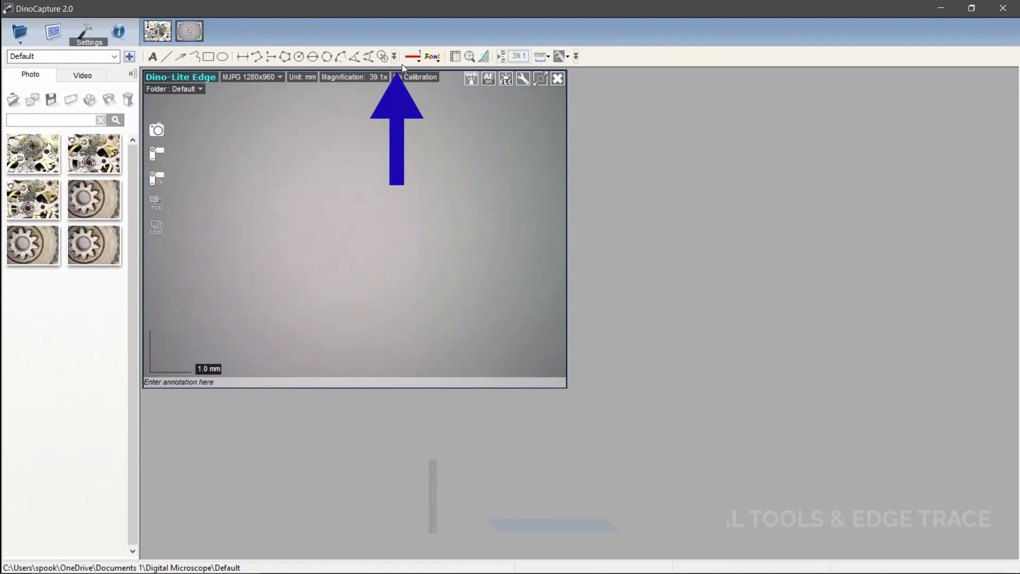
Overlay a square grid on the live image and set its pitch to 2.0 mm
click(394, 57)
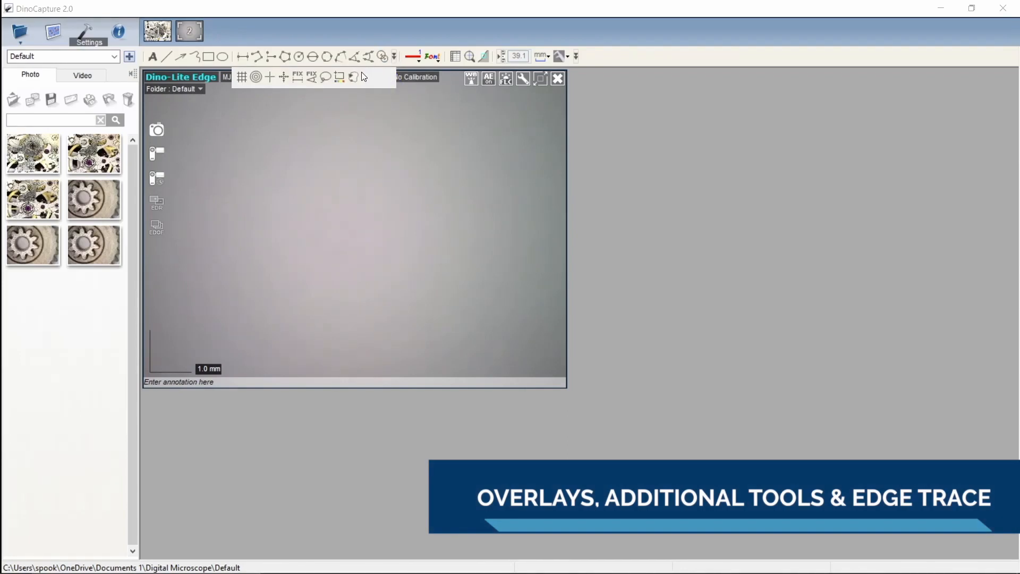
click(242, 86)
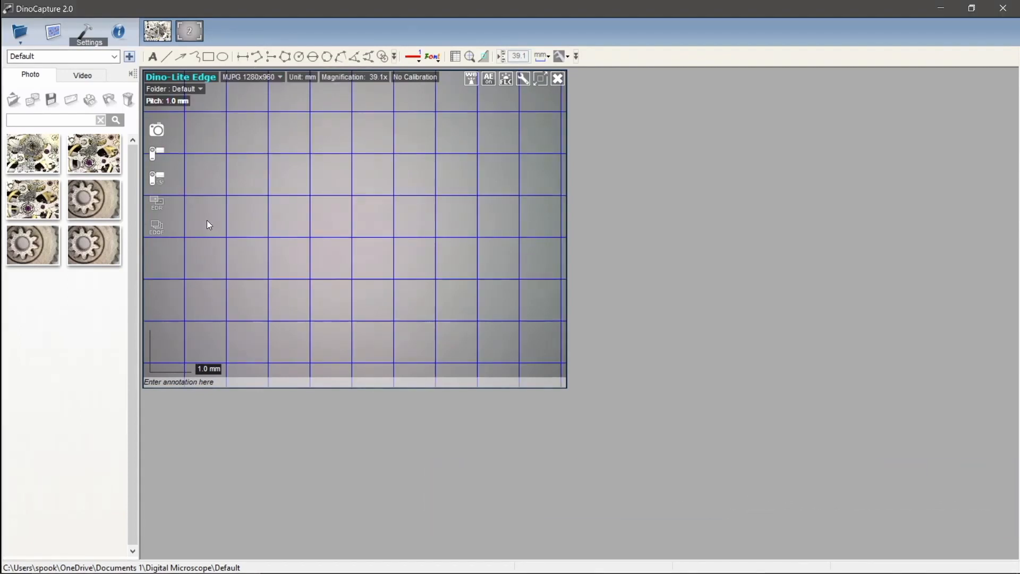
right_click(479, 222)
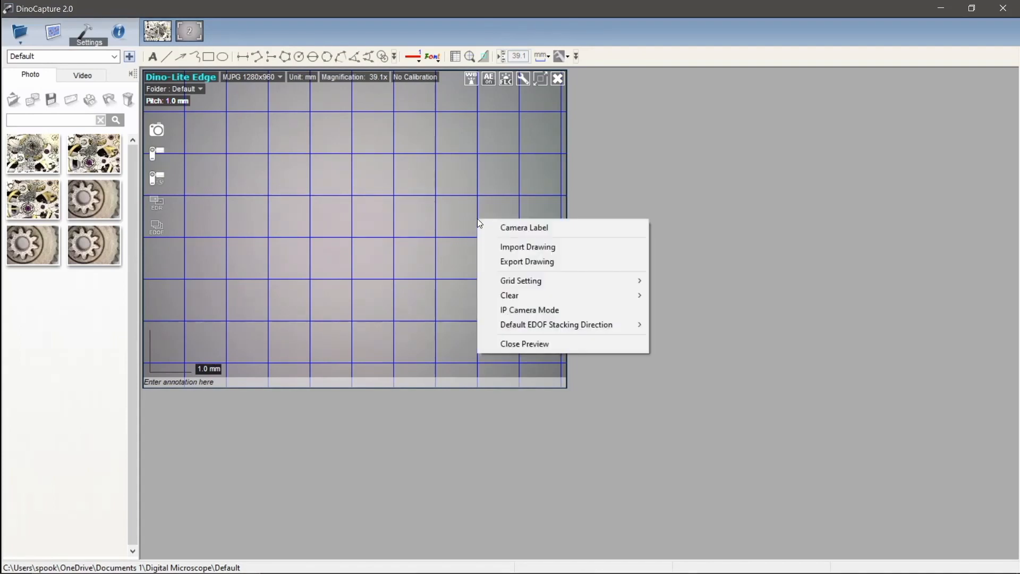
mouse_move(526, 281)
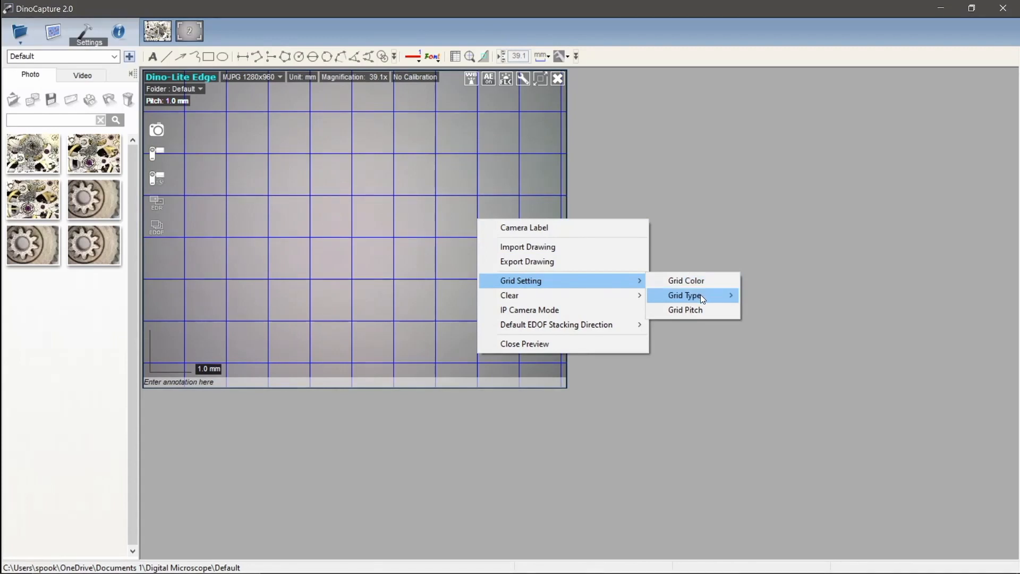
mouse_move(701, 296)
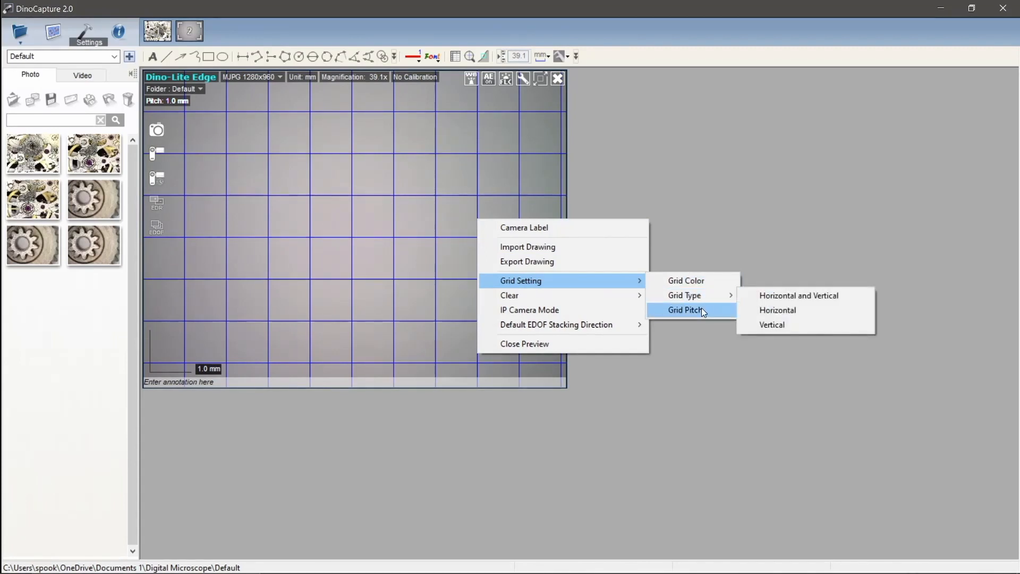
click(702, 310)
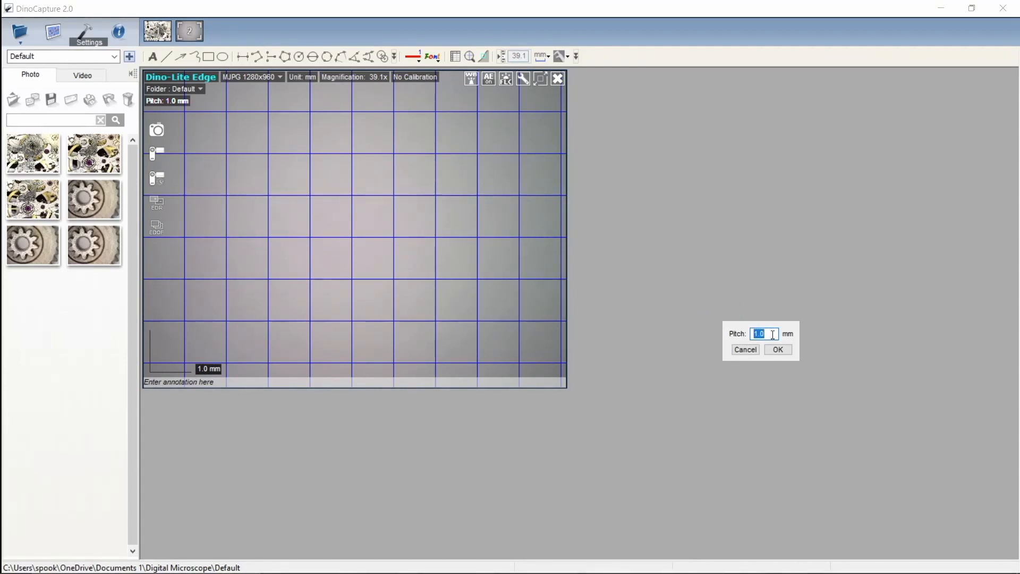
text(2)
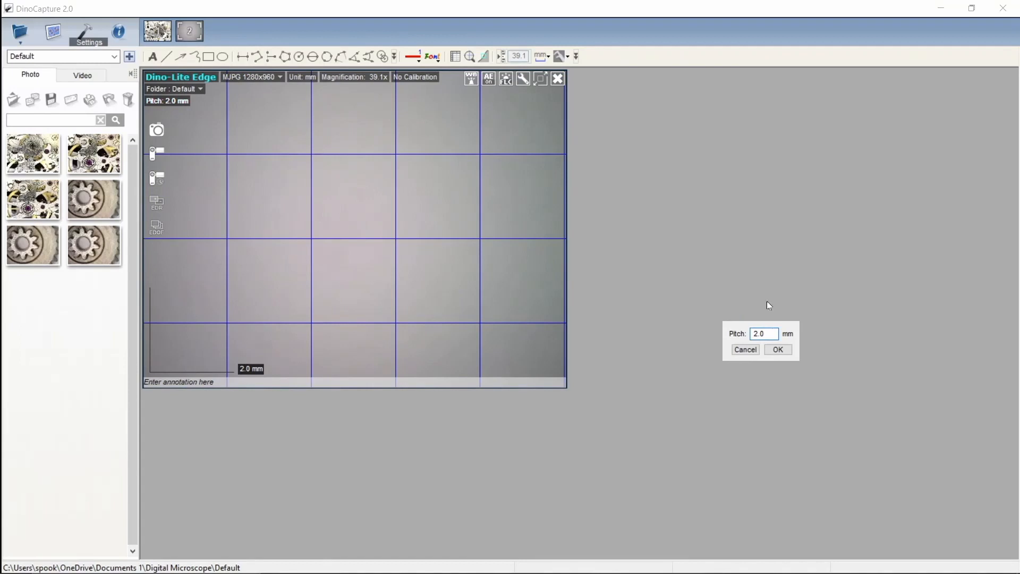
click(786, 350)
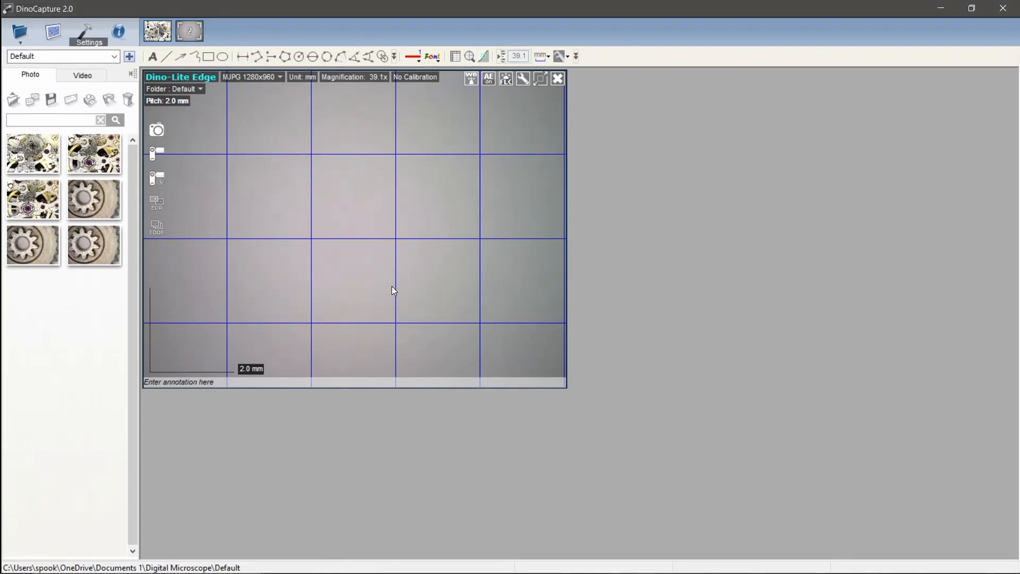
Replace the square grid with a concentric circle grid and set its pitch to 2.0 mm
click(394, 58)
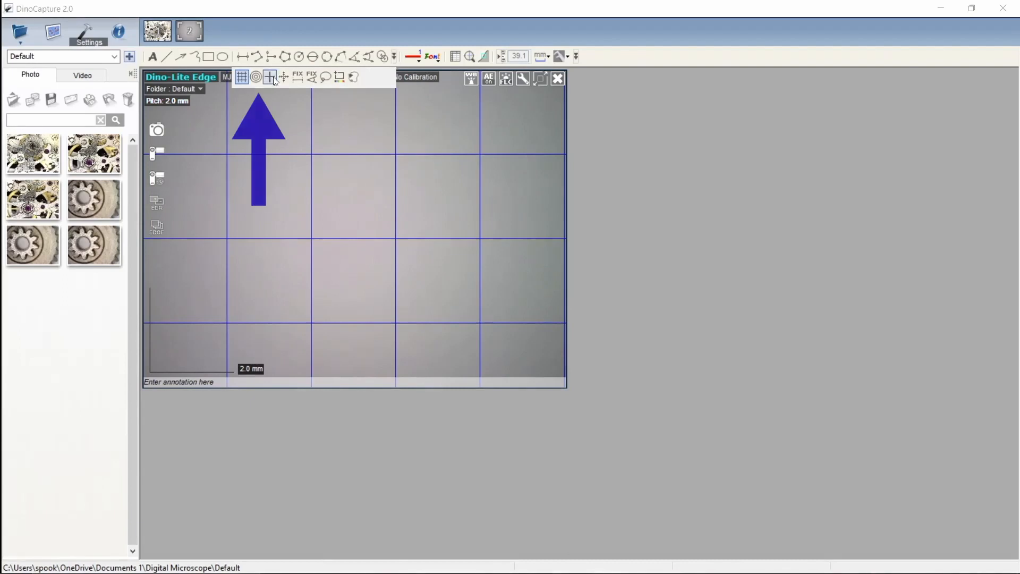
click(255, 79)
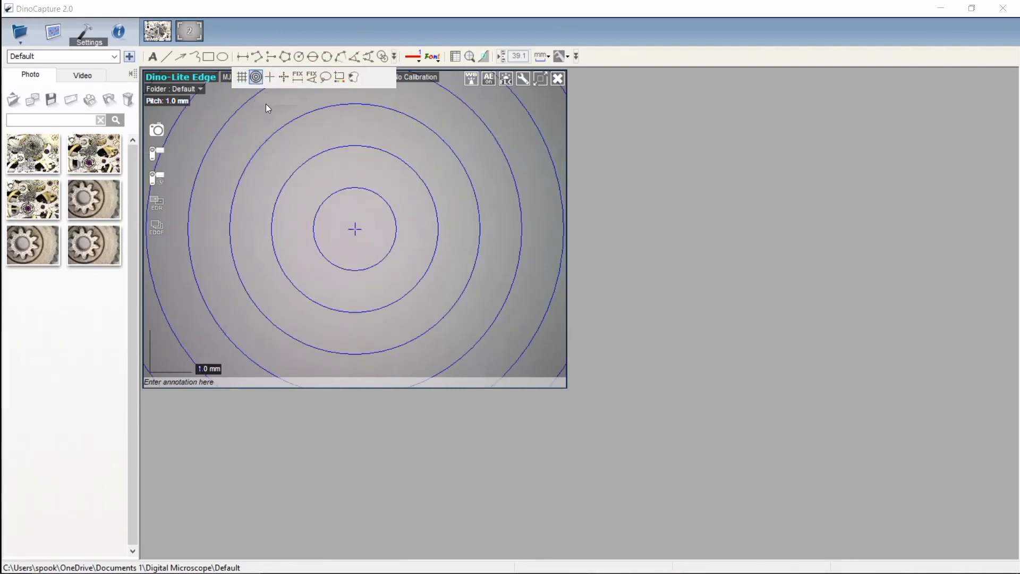
right_click(399, 220)
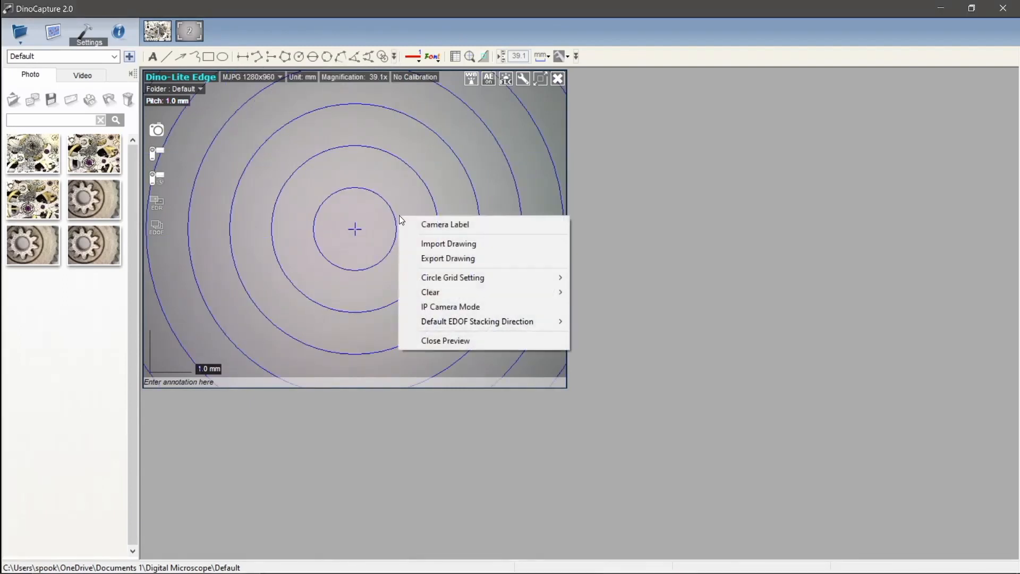
mouse_move(488, 280)
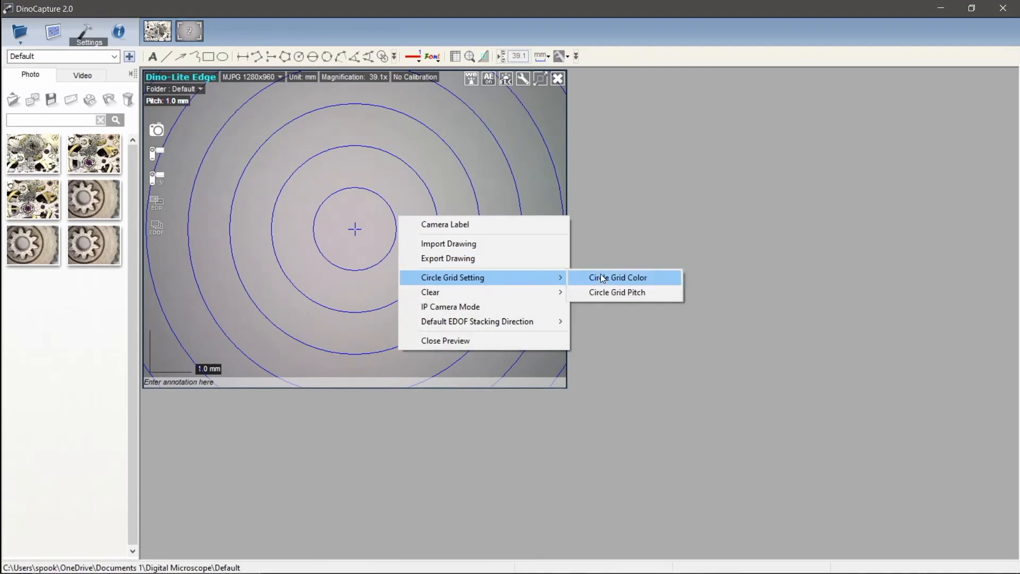
click(618, 293)
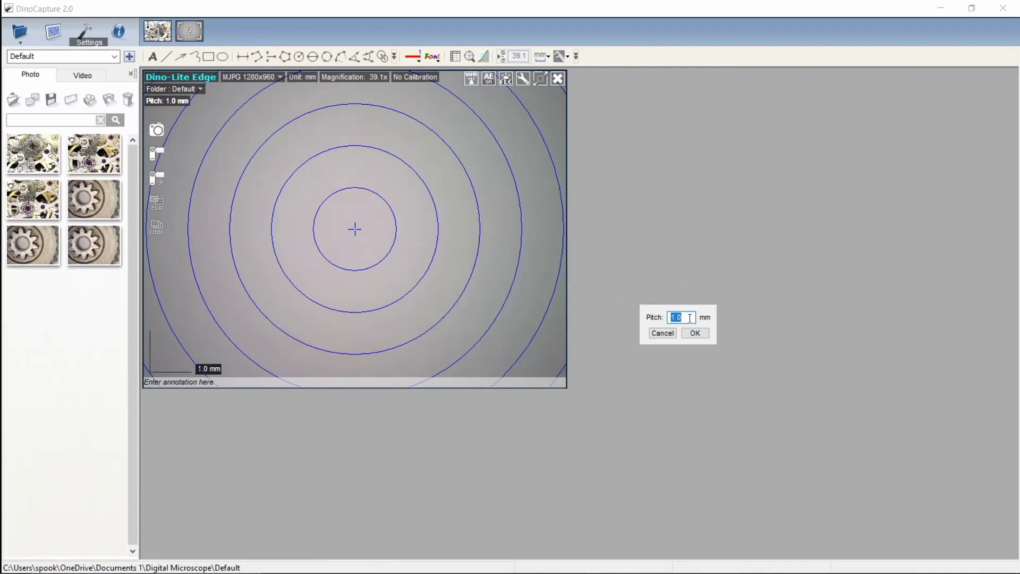
text(2)
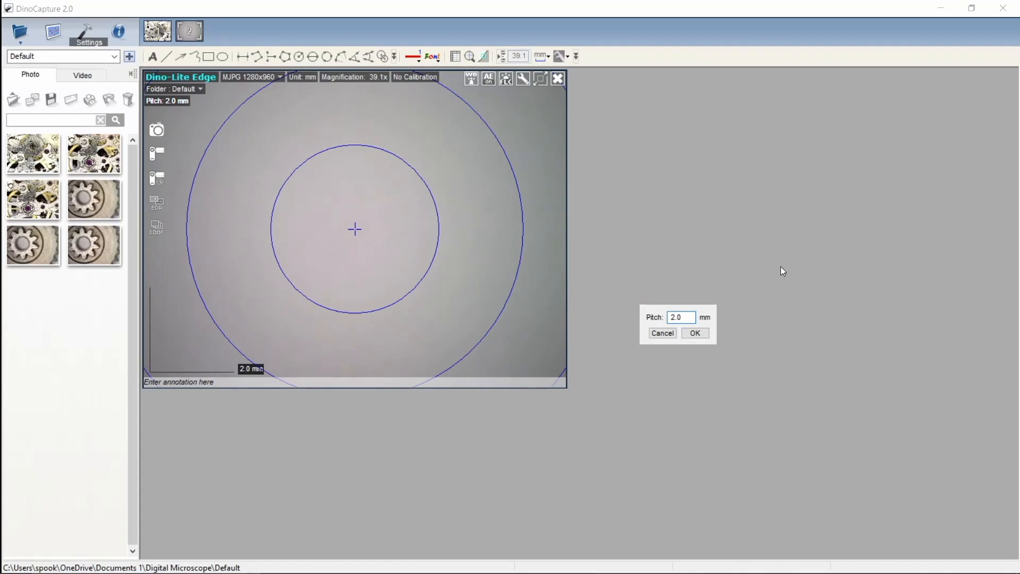
click(699, 327)
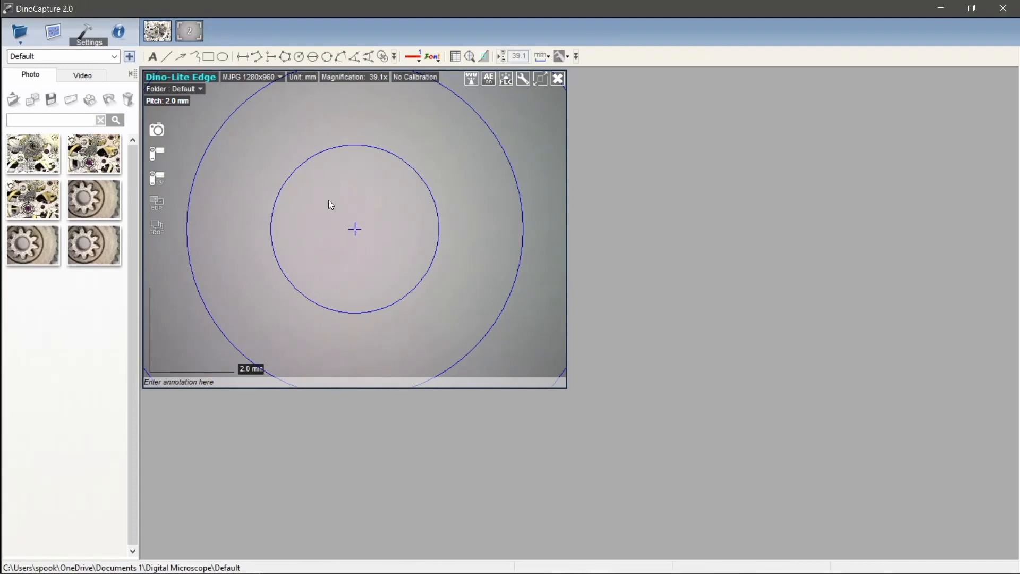
Overlay a plain crosshair on the live image, moving its horizontal line upward and its vertical line toward the image's left side
click(394, 57)
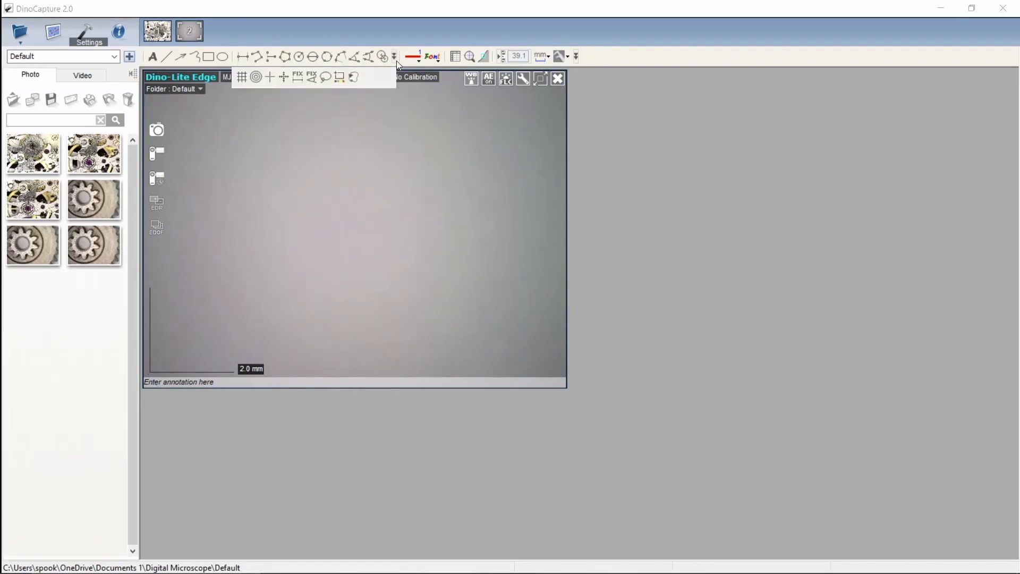
click(272, 79)
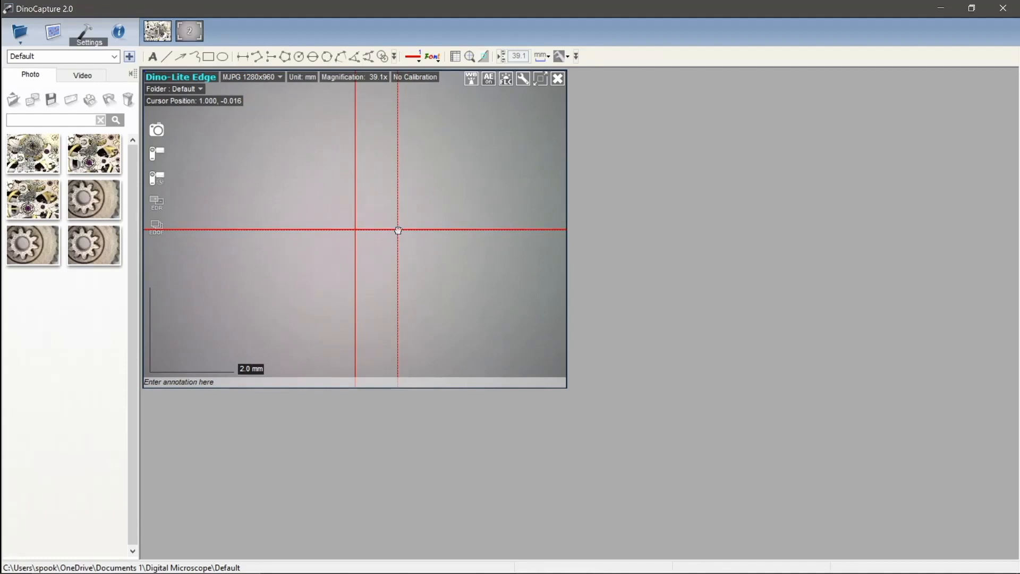
drag(398, 230, 422, 152)
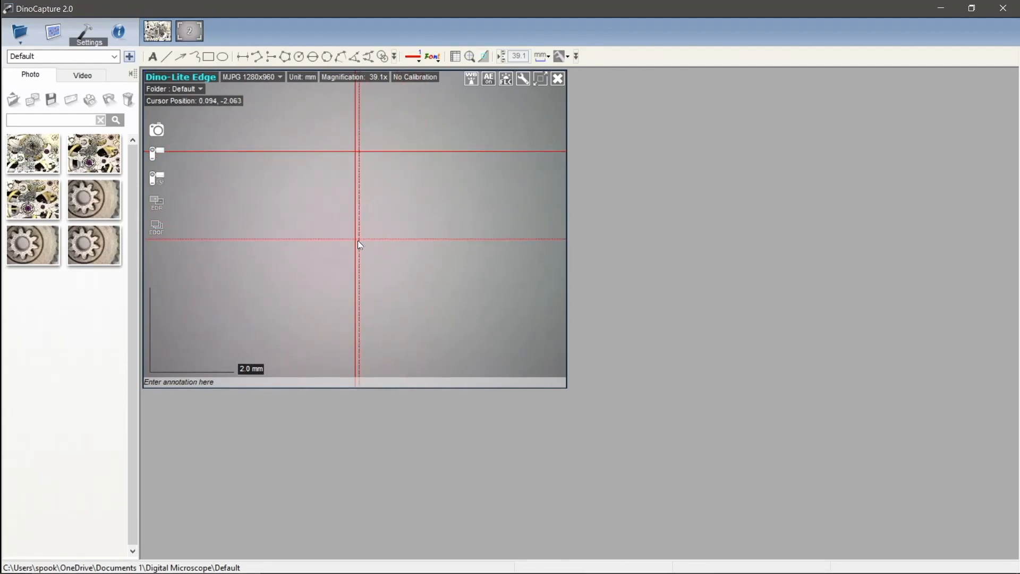
drag(355, 242, 224, 264)
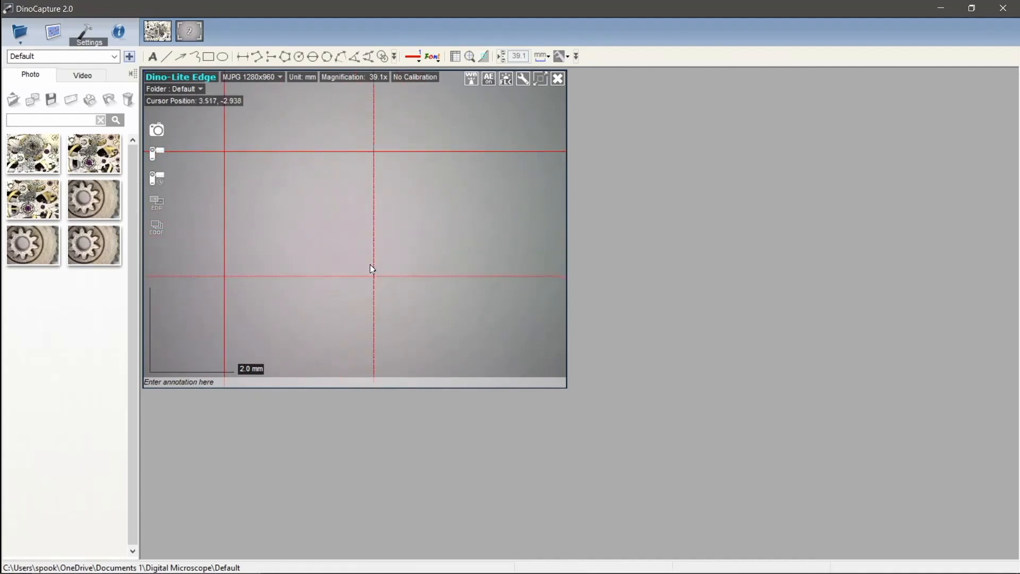
Overlay a crosshair with scale marks and move its center toward the lower left of the live image
click(394, 57)
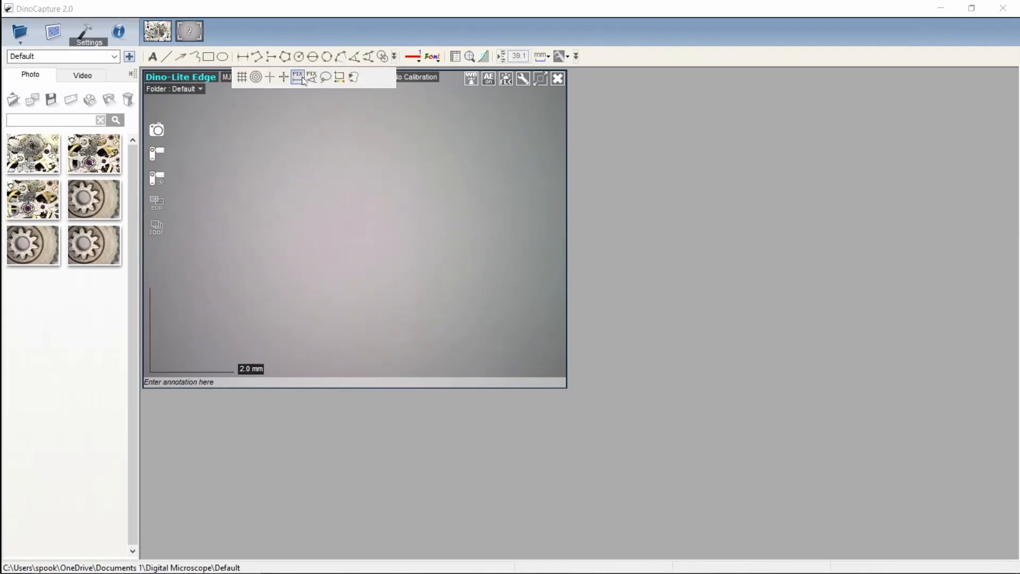
click(285, 79)
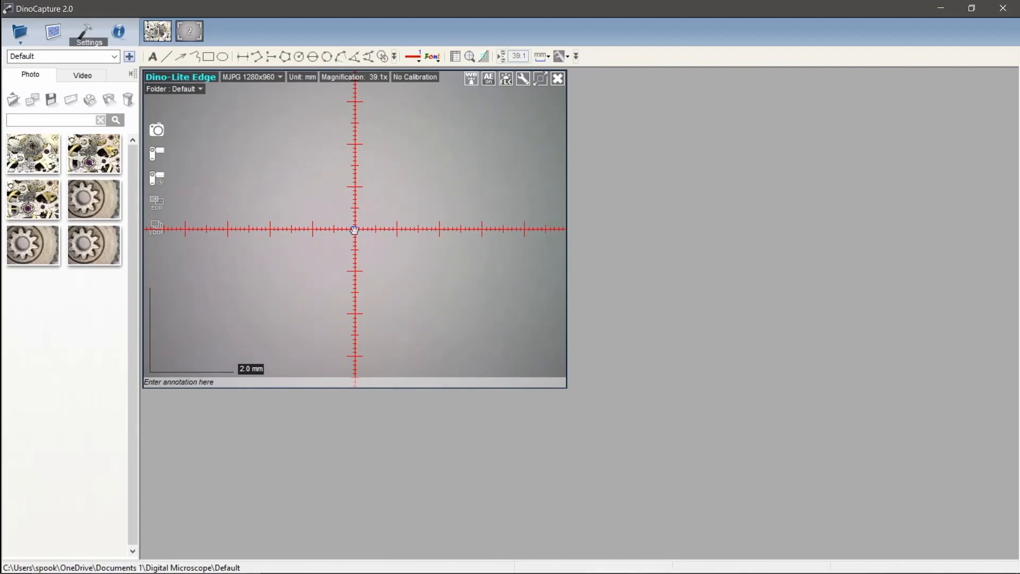
drag(354, 229, 211, 290)
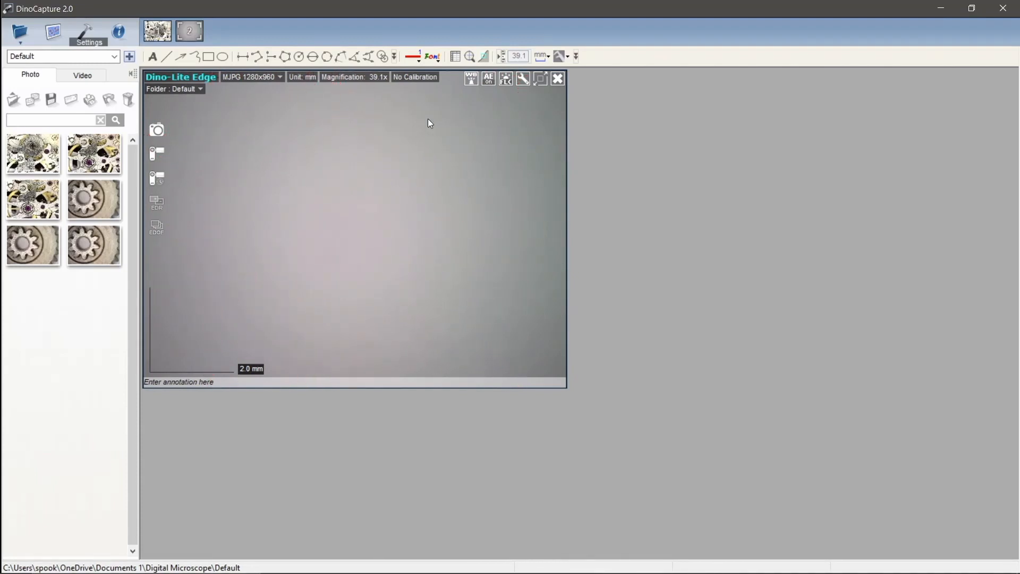
Place a fixed-length line in the middle of the live image and set its length to 4 mm
click(395, 57)
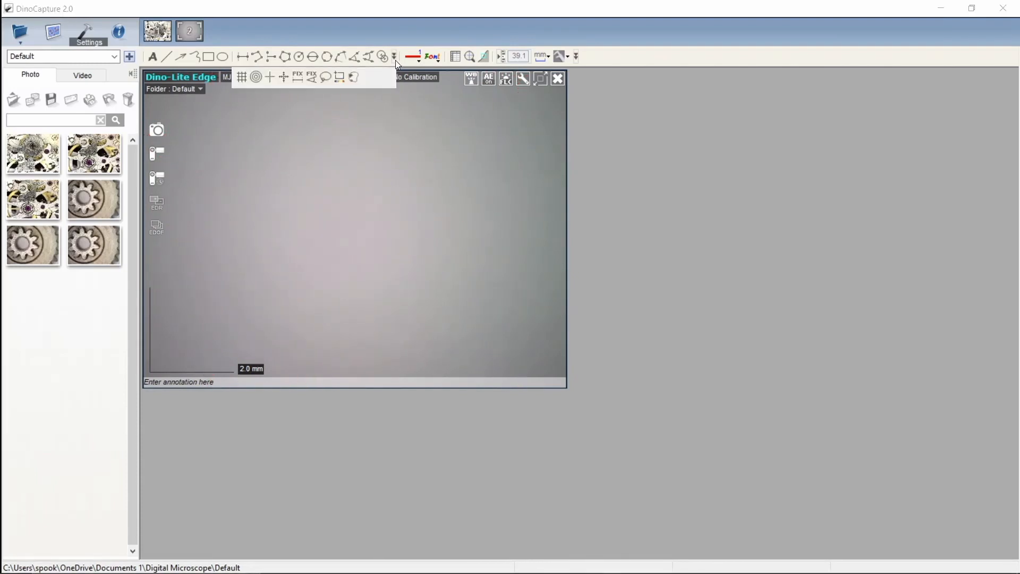
click(299, 81)
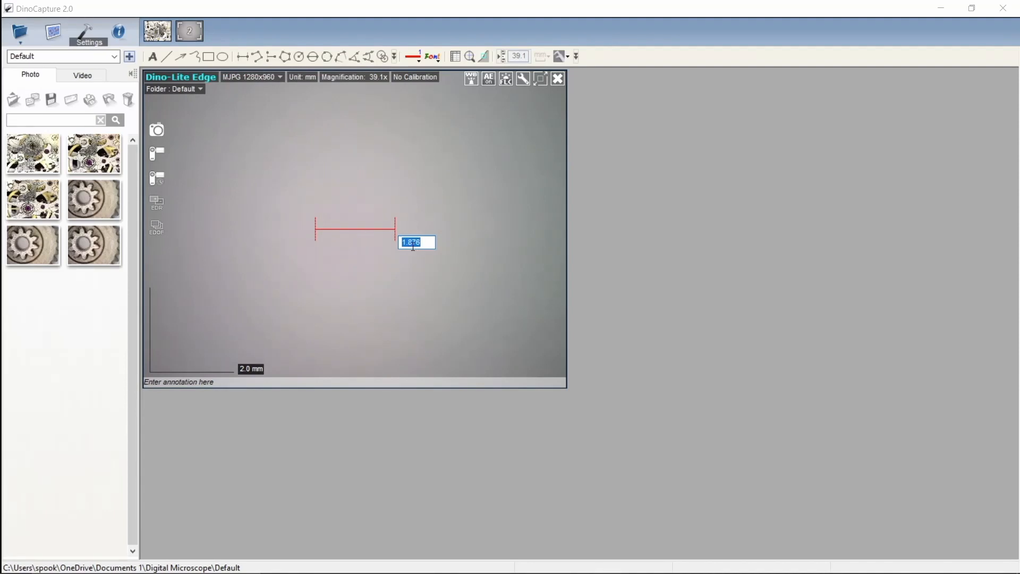
text(4)
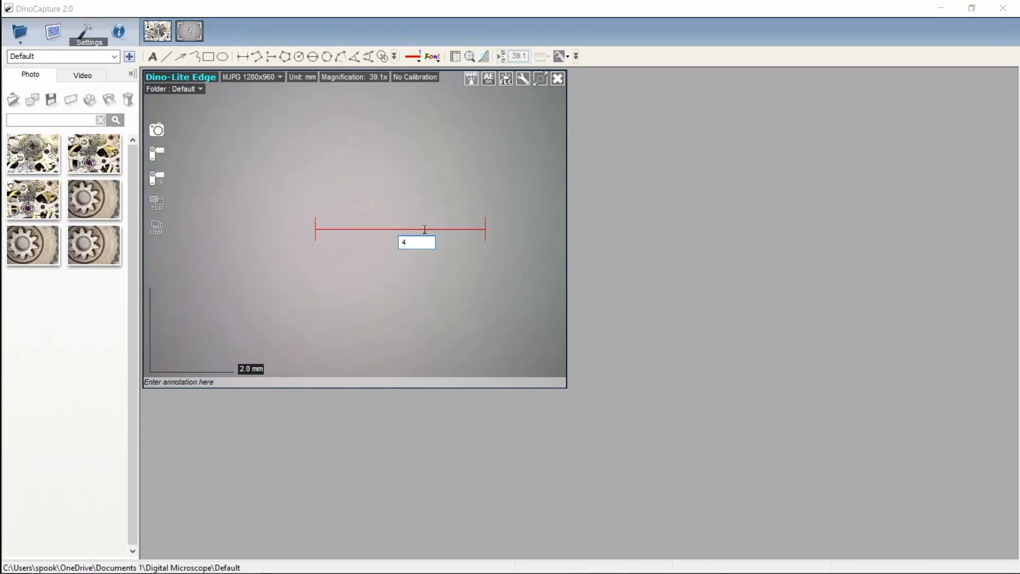
key(Return)
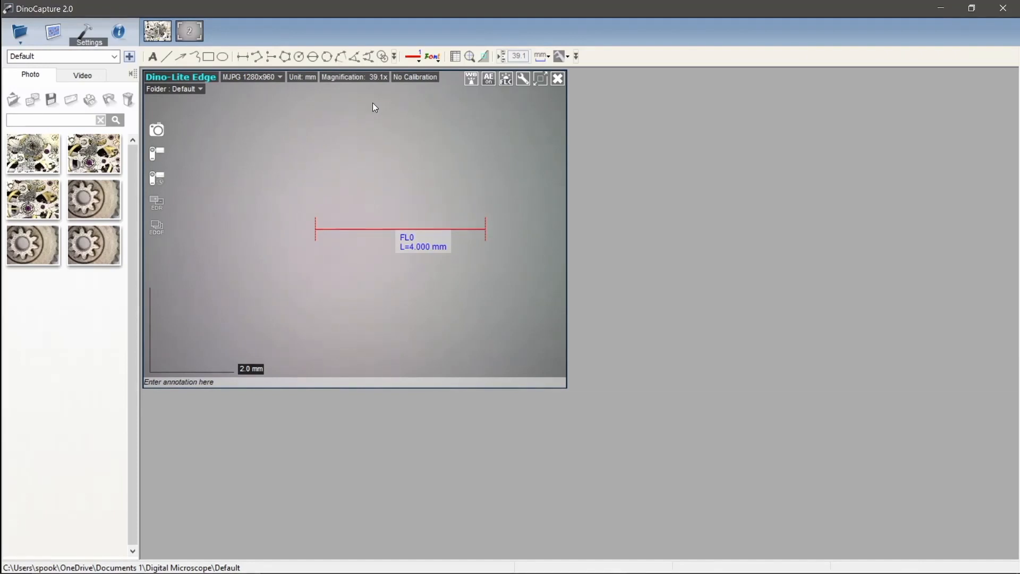
Add a fixed angle over the fixed-length line and set it to 75 degrees
click(393, 57)
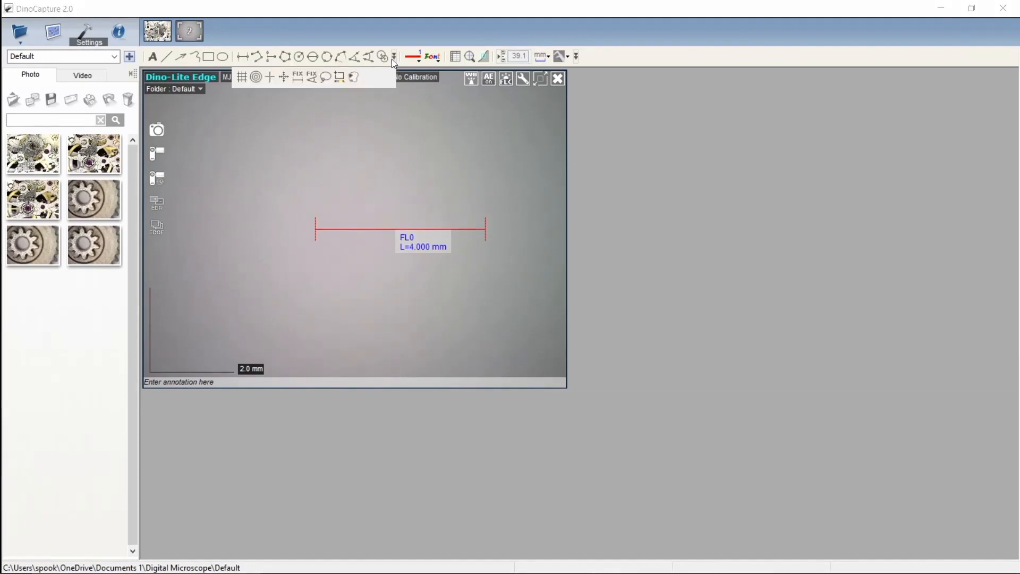
click(312, 79)
click(441, 203)
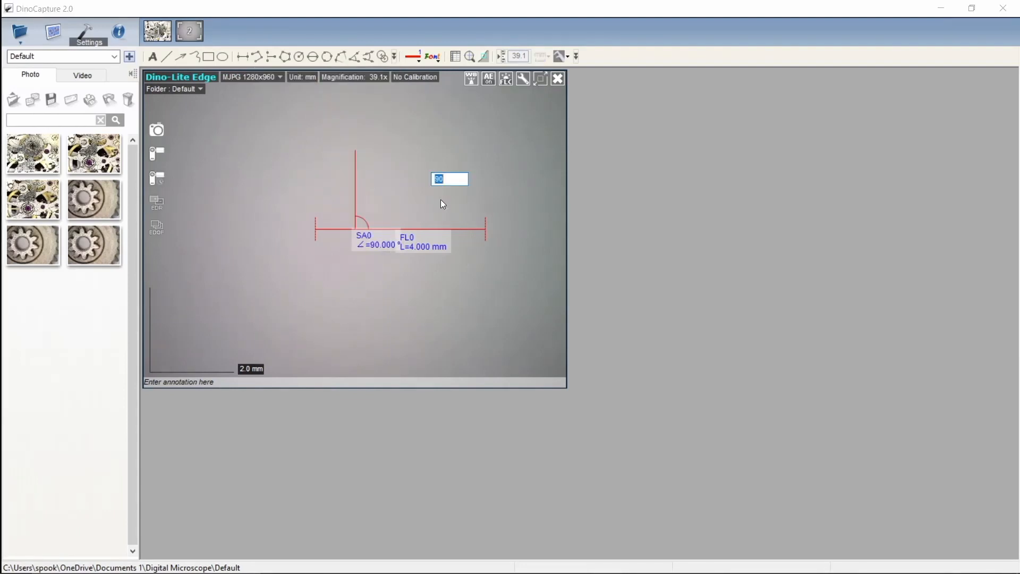
text(75)
click(450, 211)
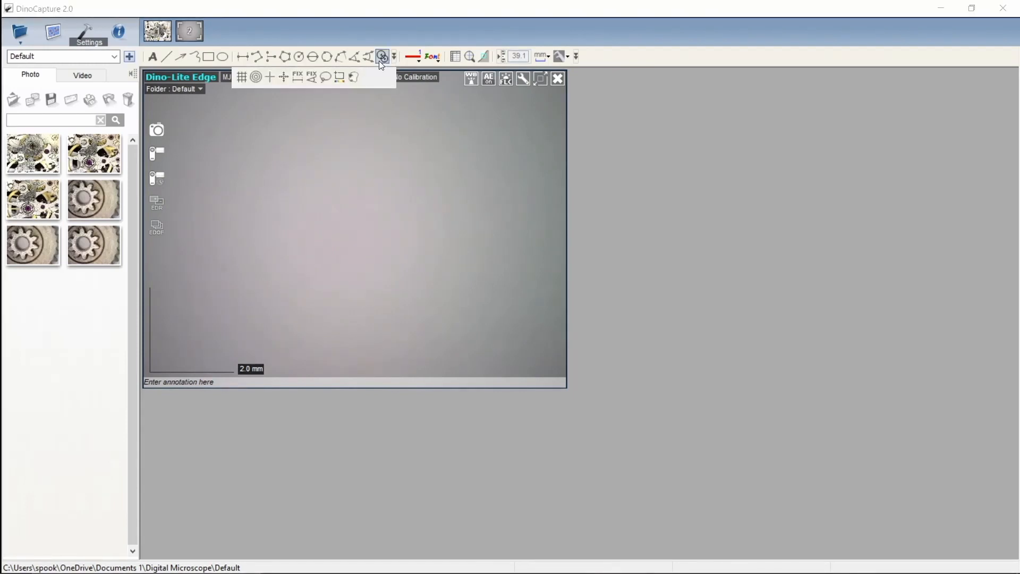
Trace a freehand outline in the middle of the blank live image with the freehand shape tool
click(325, 84)
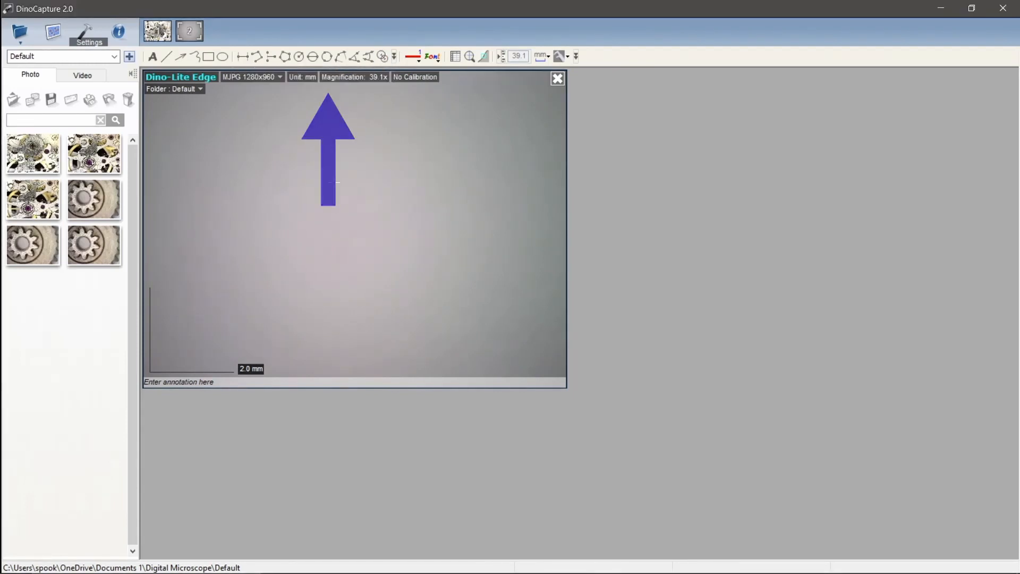
mouse_move(340, 230)
mouse_down()
mouse_move(375, 148)
mouse_move(491, 251)
mouse_move(422, 328)
mouse_move(292, 328)
mouse_move(272, 279)
mouse_move(285, 228)
mouse_up()
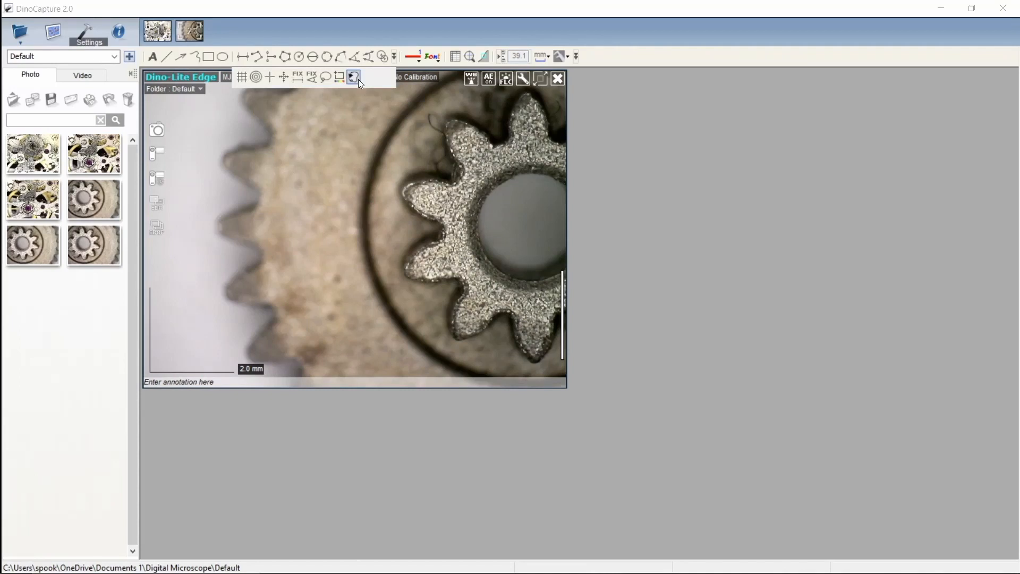
Mark an area between the outer teeth and the dark ring with the framed-area tool, and select the tool beside it
click(340, 79)
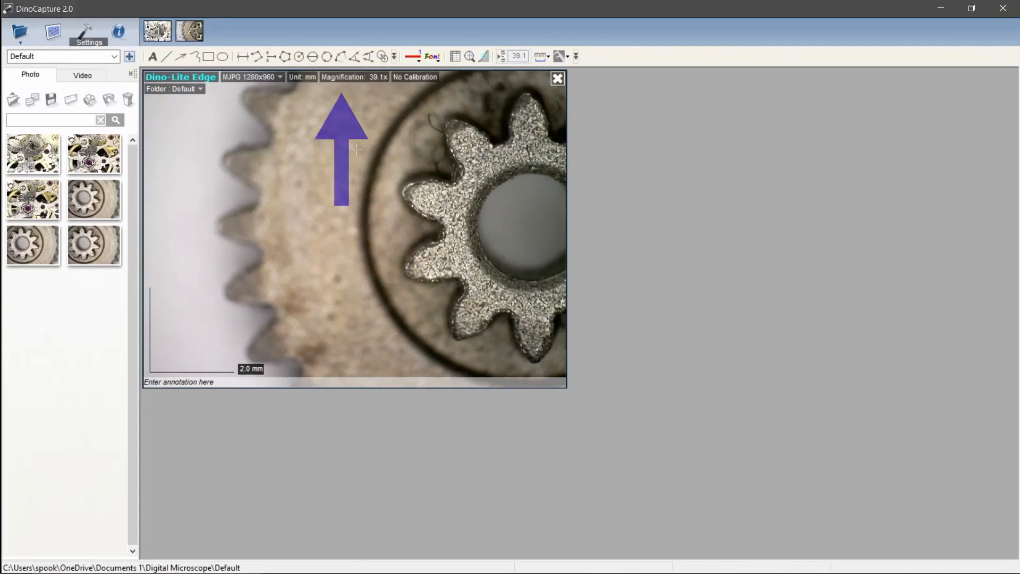
drag(336, 139, 375, 272)
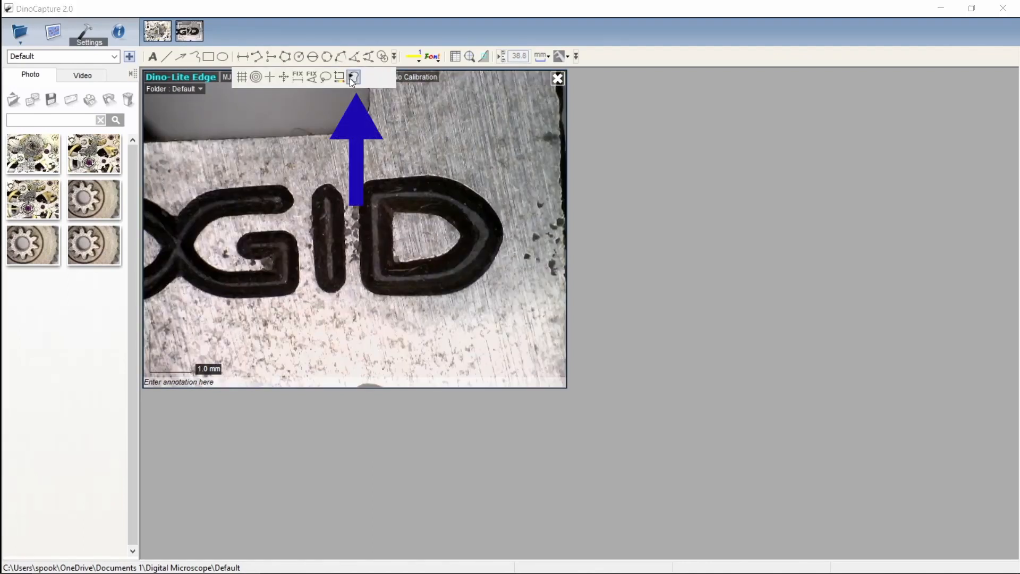
click(353, 78)
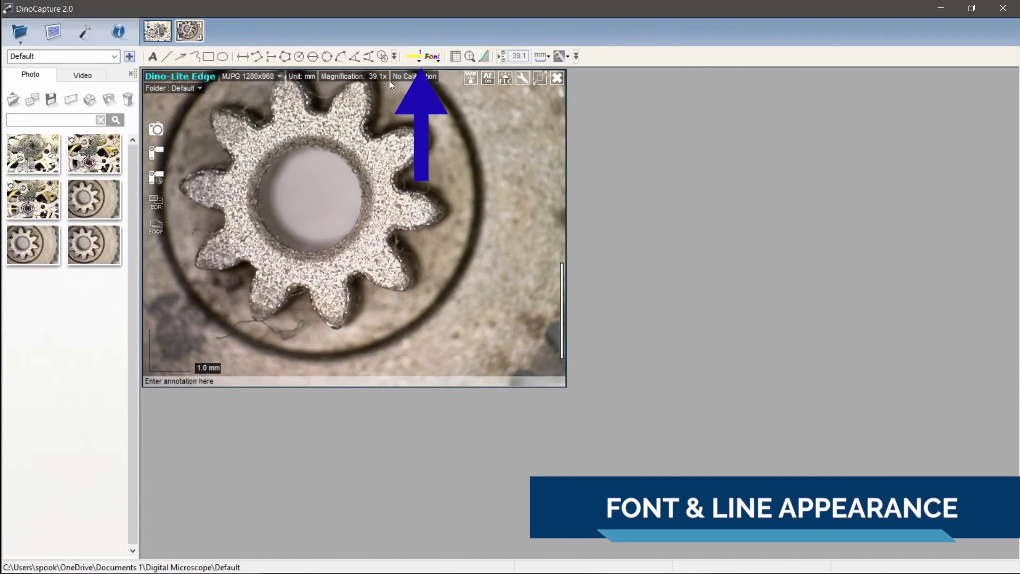
Set the line appearance for new measurements to the short-dashed style with 7X thickness
click(416, 56)
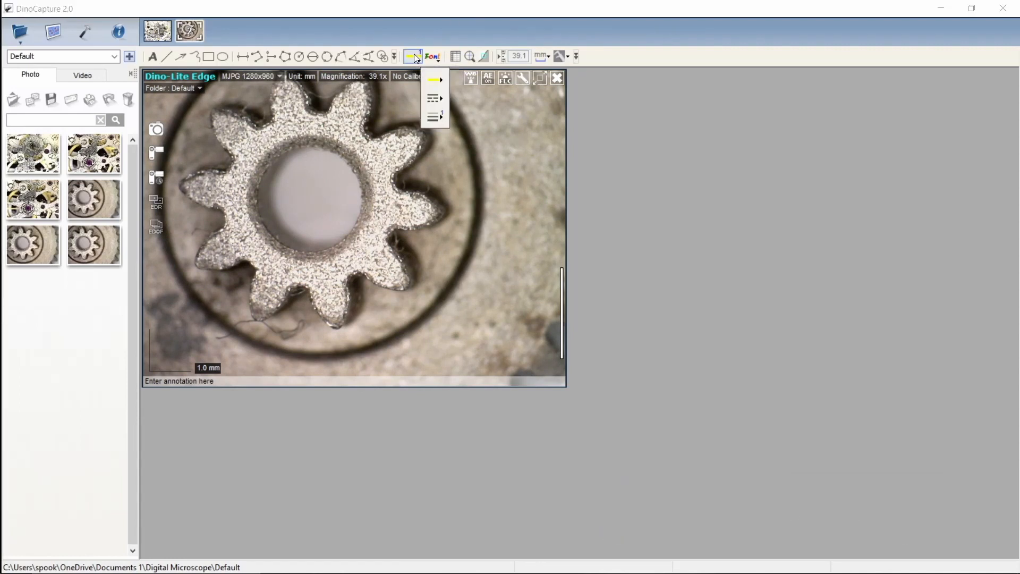
click(435, 84)
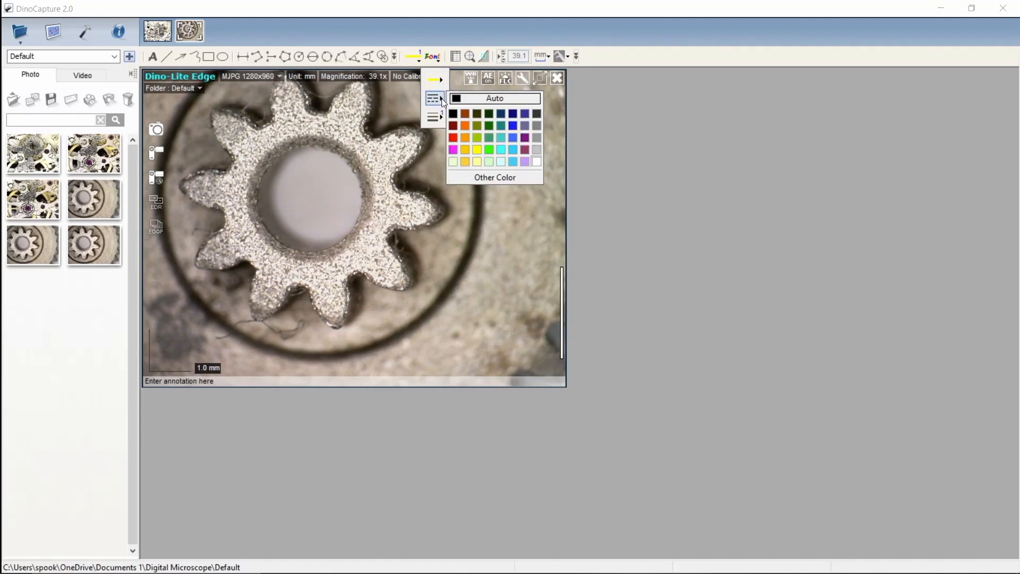
click(436, 98)
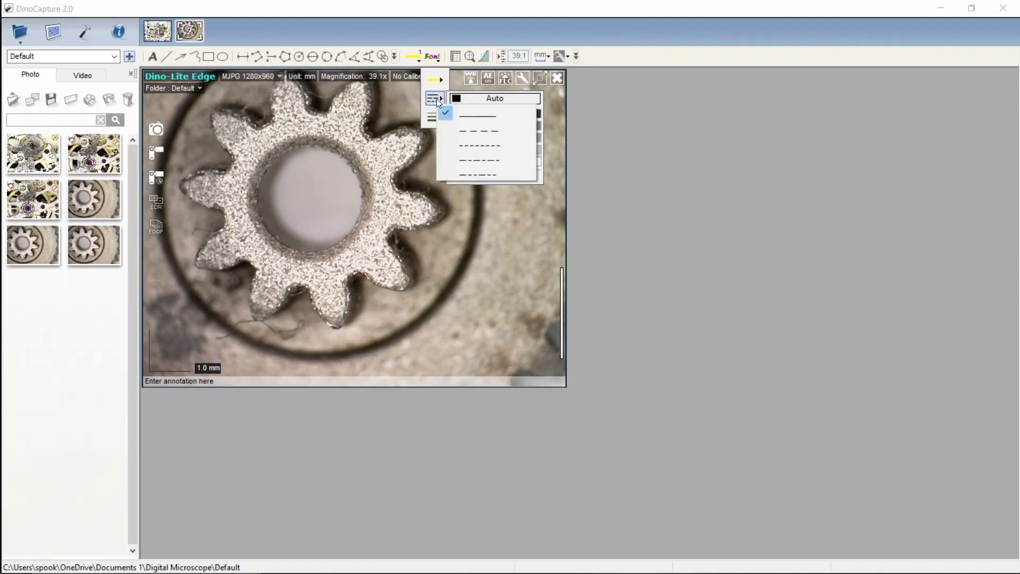
click(487, 136)
click(421, 62)
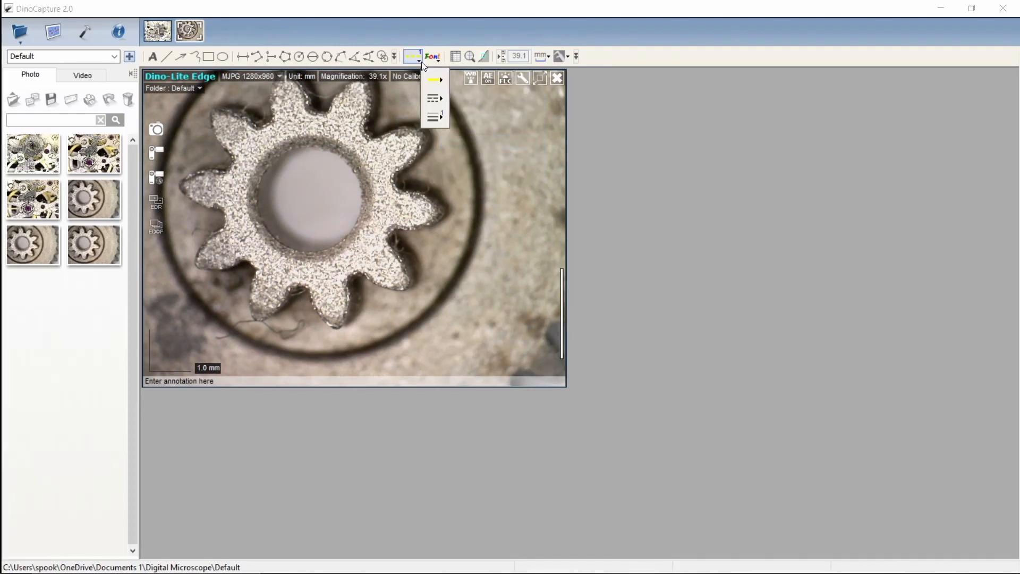
click(438, 114)
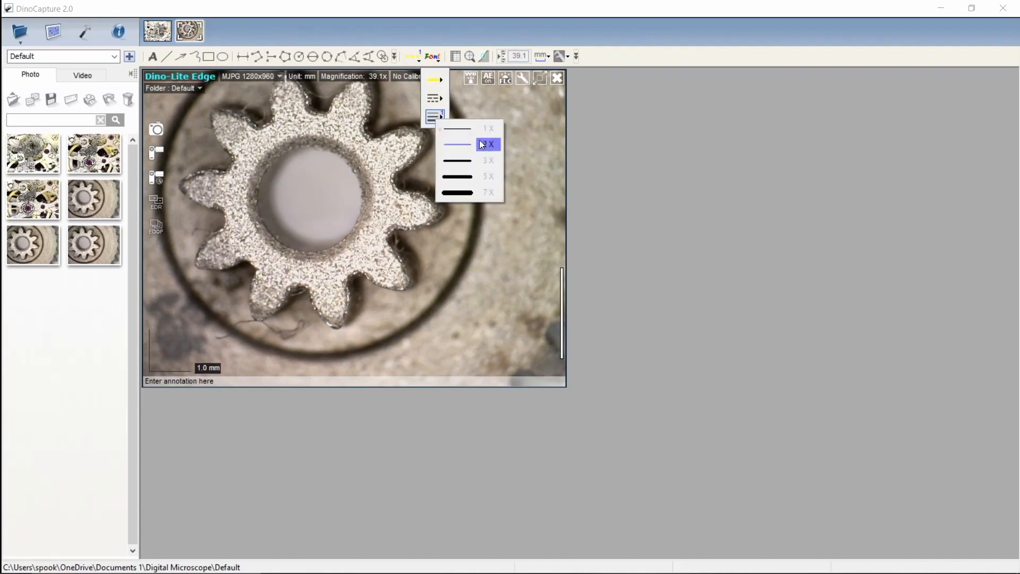
click(469, 192)
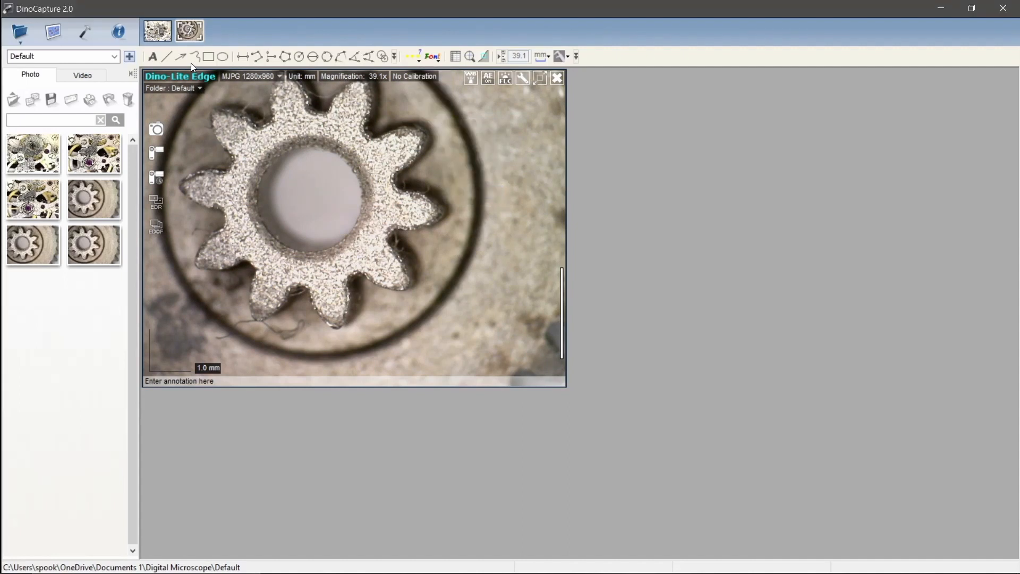
Measure a straight line about 3.6 mm long diagonally across the gear's center hole
click(243, 57)
drag(266, 158, 355, 283)
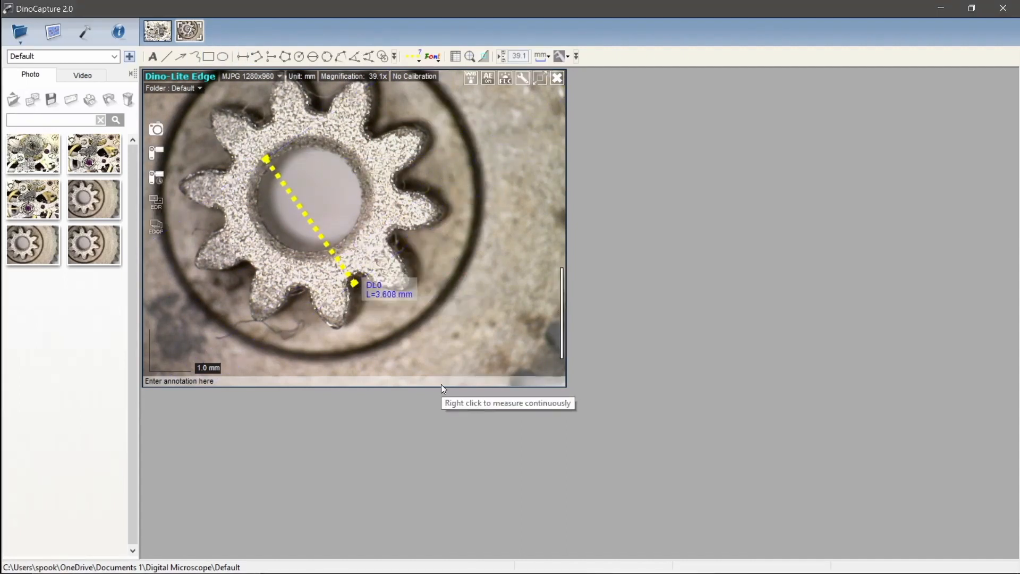
click(417, 59)
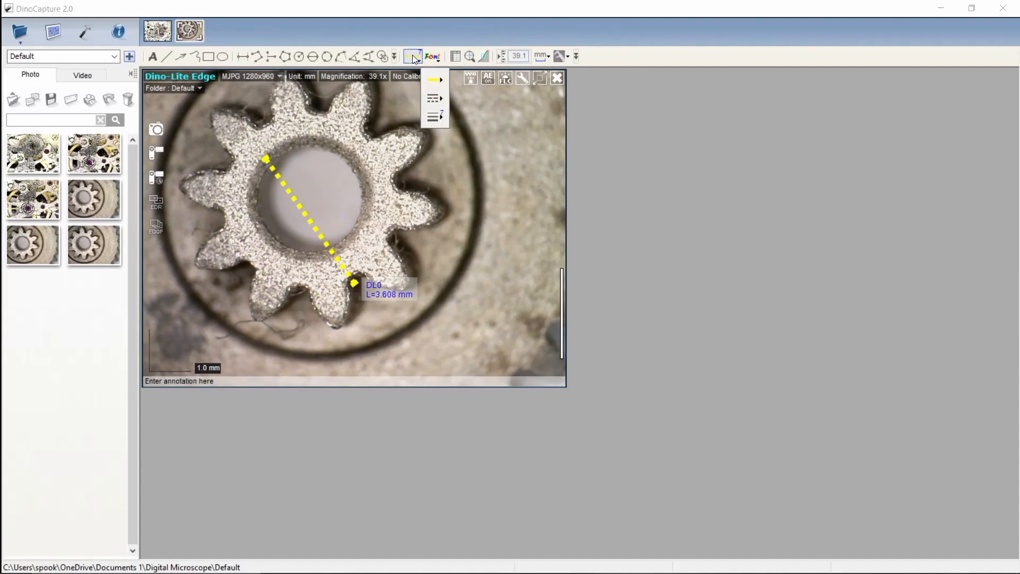
click(412, 139)
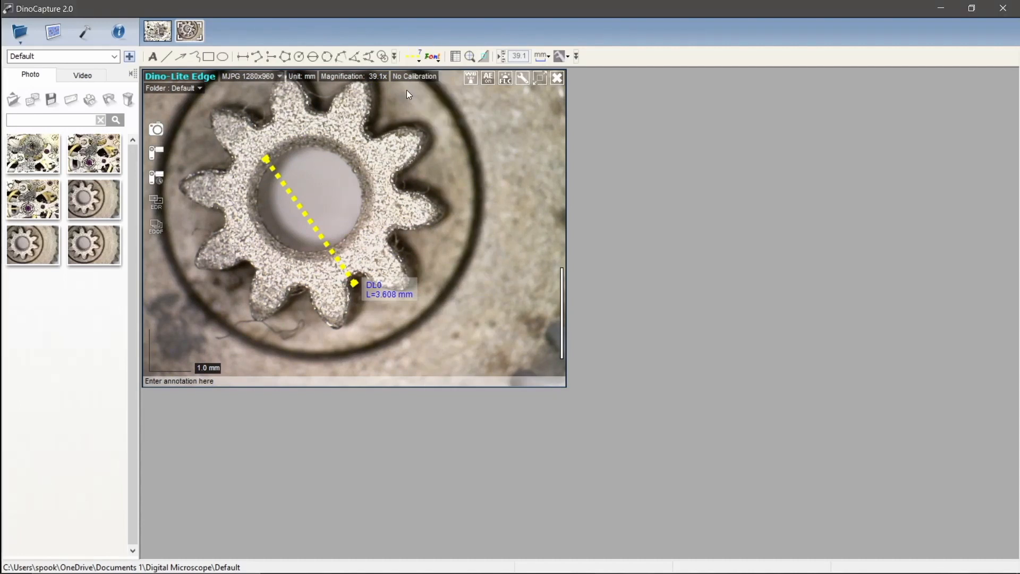
Select the line drawn across the gear's hole and change its line style to solid
click(421, 61)
mouse_move(446, 97)
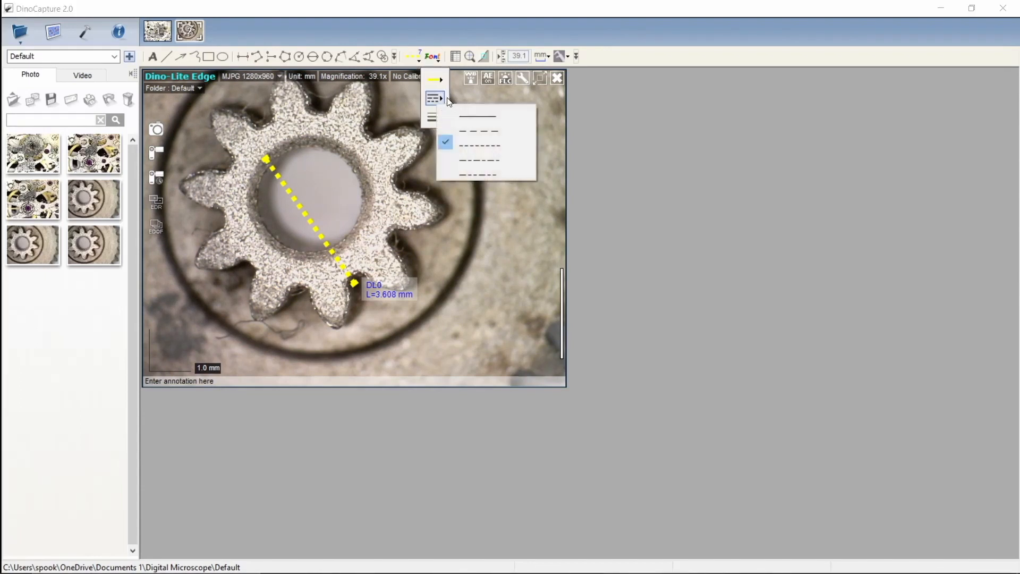
click(466, 113)
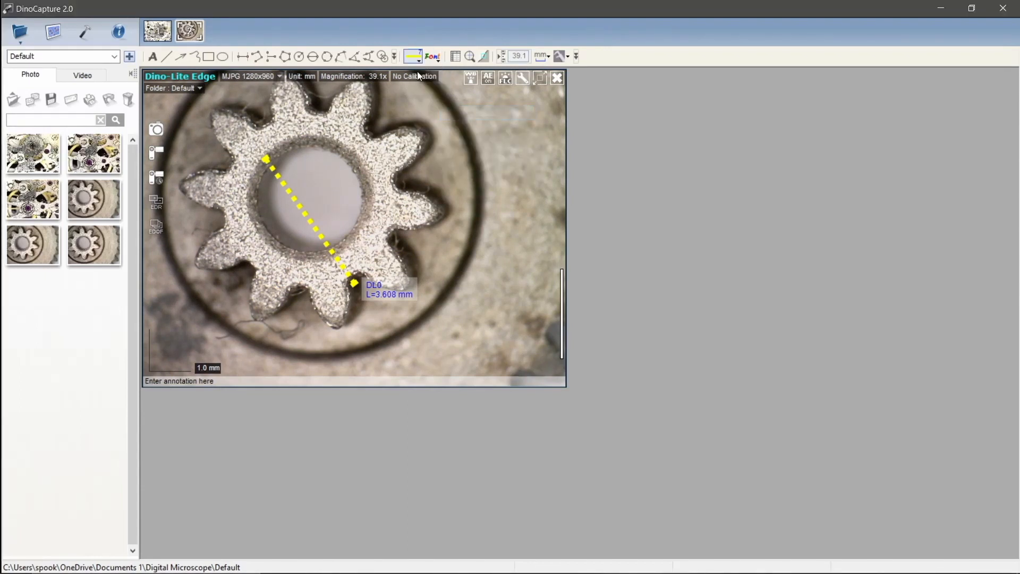
click(325, 242)
click(414, 54)
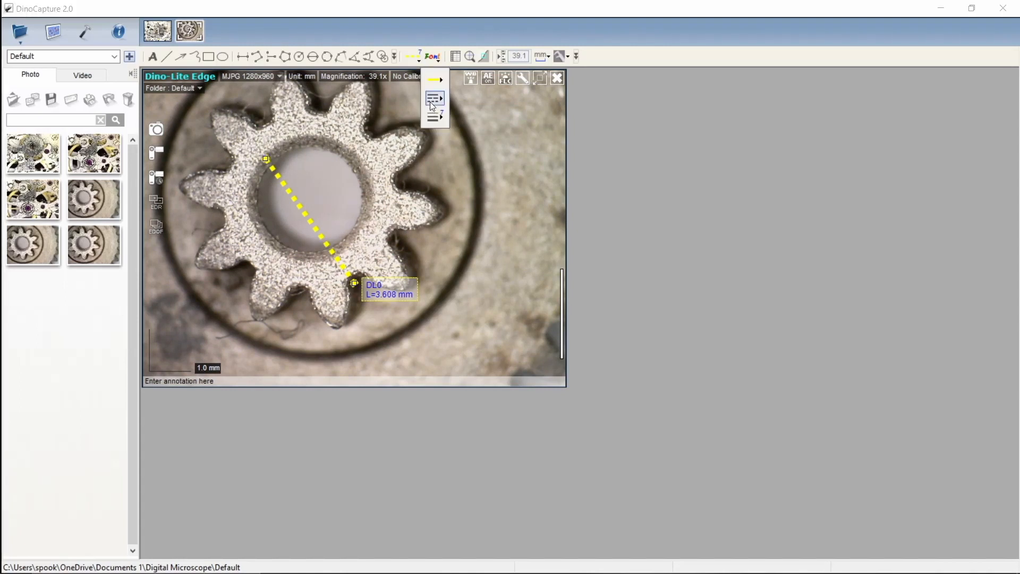
mouse_move(431, 103)
click(455, 116)
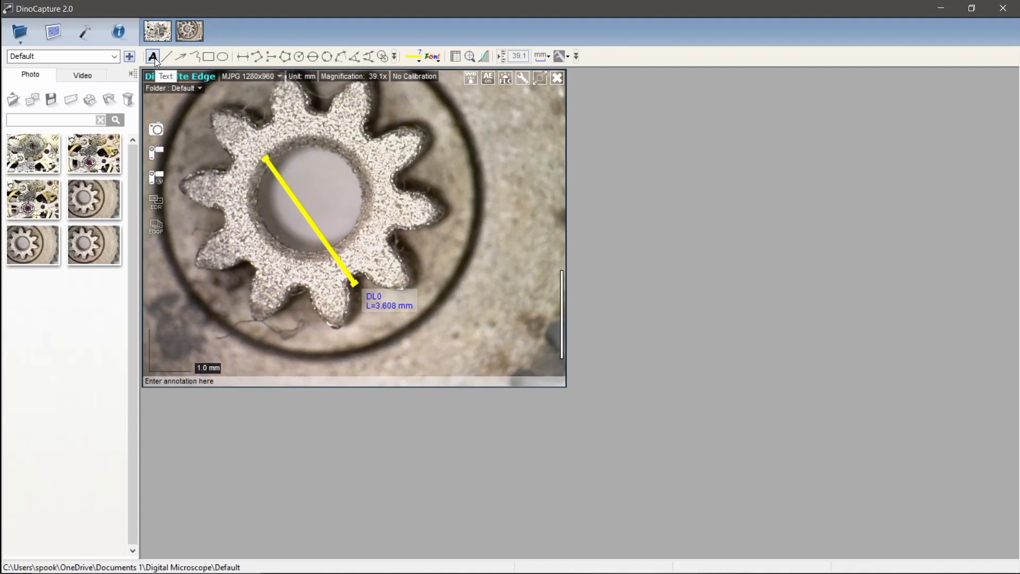
Set the annotation font to Cambria, Bold, size 18
click(435, 57)
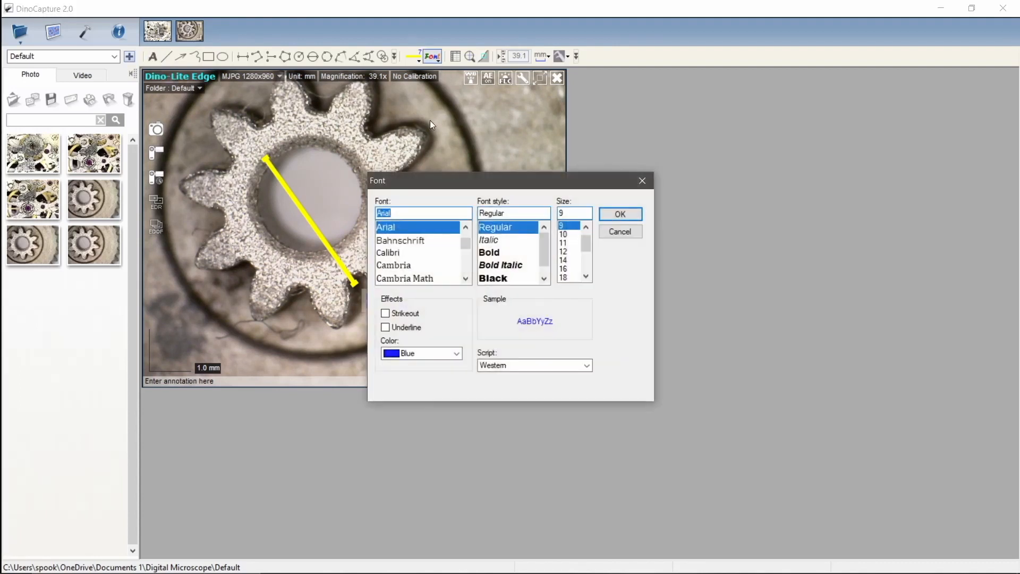
click(406, 265)
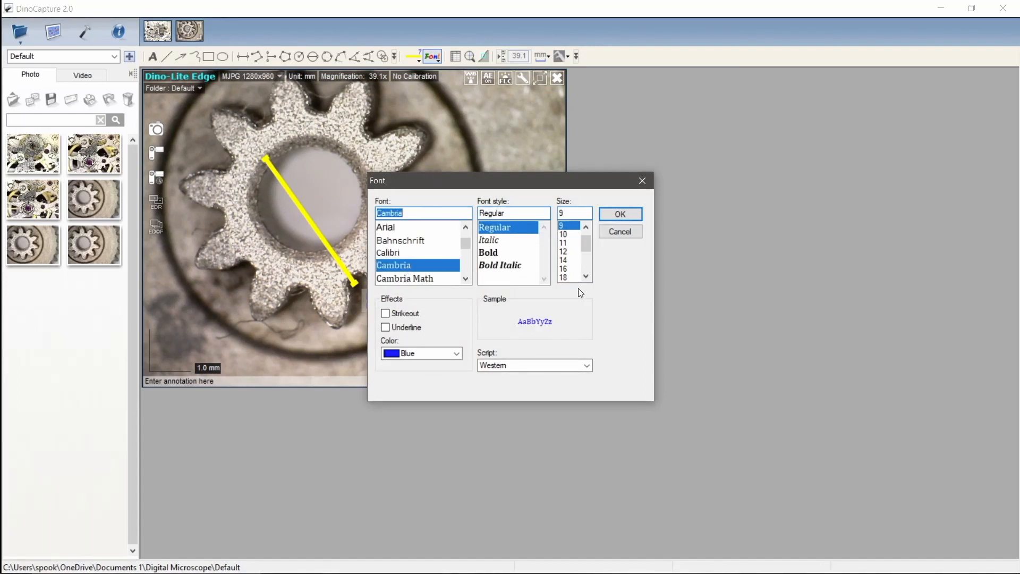
click(510, 253)
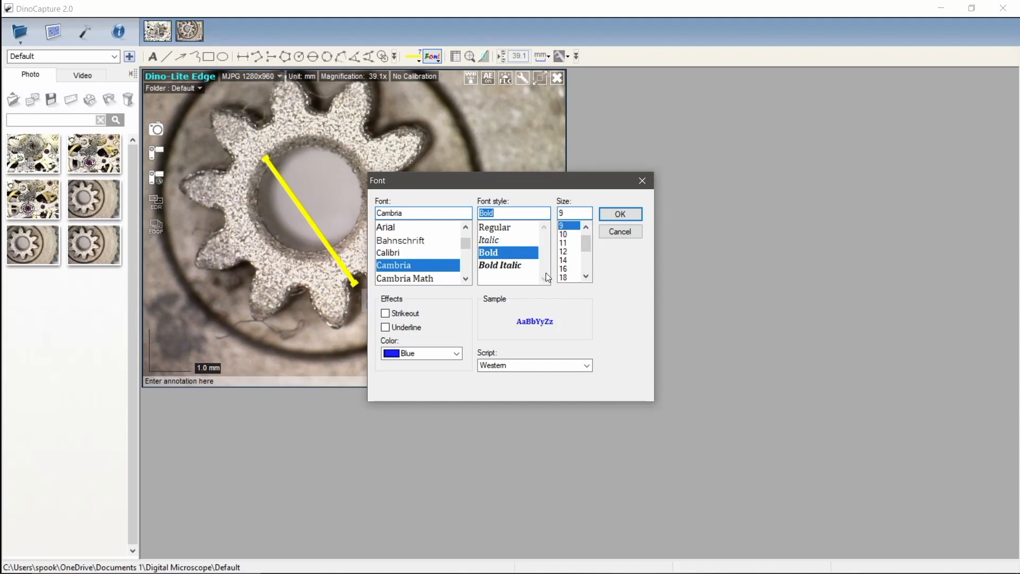
drag(583, 244, 586, 252)
click(568, 243)
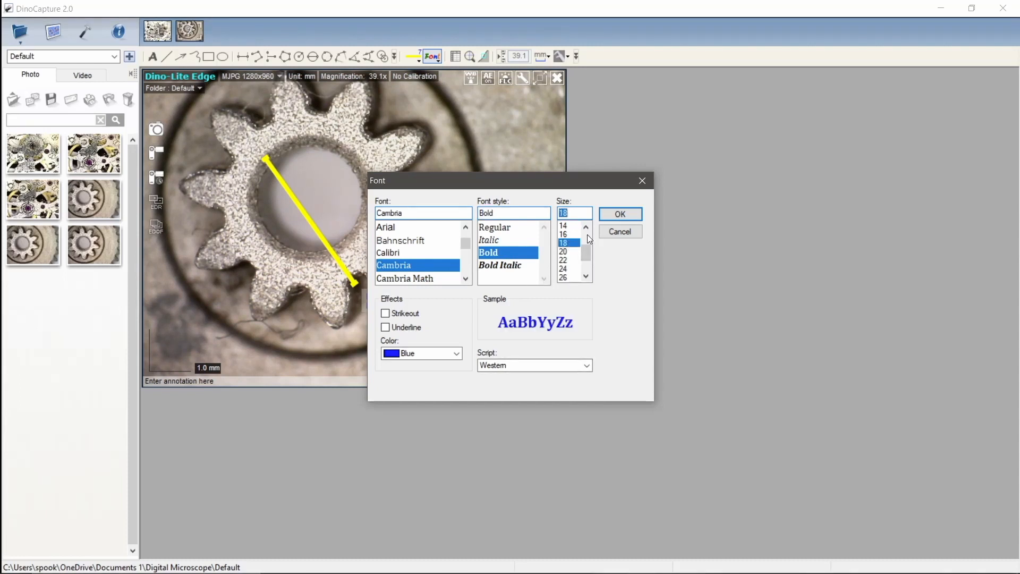
click(620, 214)
Add a text box reading "TEST" over the gear's right-hand teeth, and select the line measurement's label
click(153, 57)
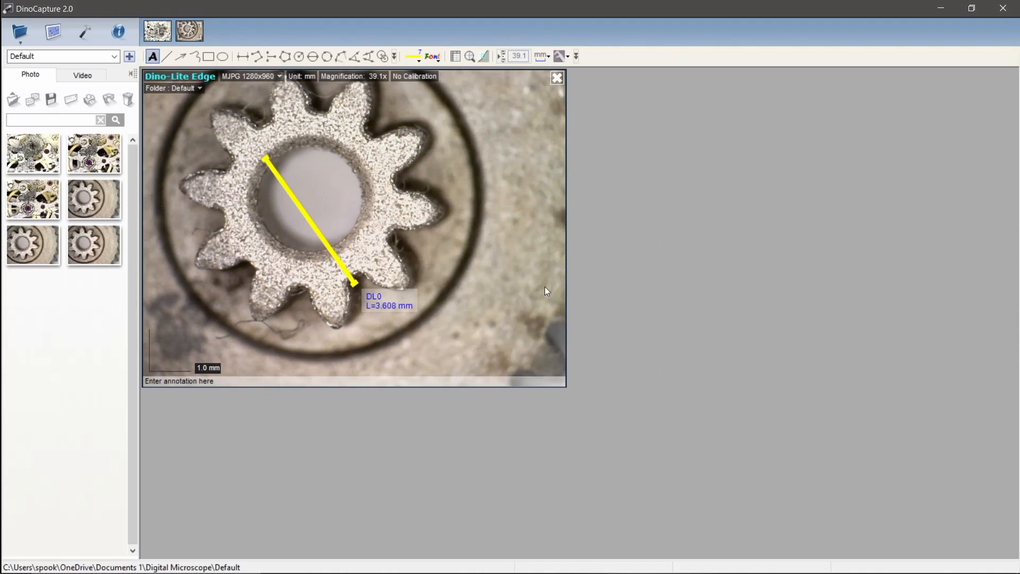
mouse_move(390, 157)
mouse_down()
mouse_move(426, 198)
mouse_move(478, 212)
mouse_up()
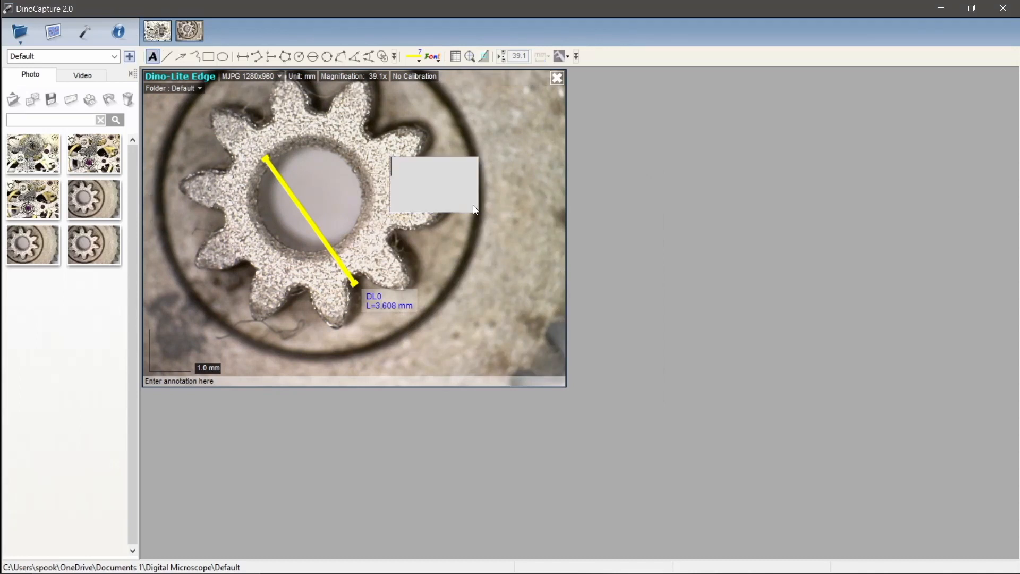
text(T)
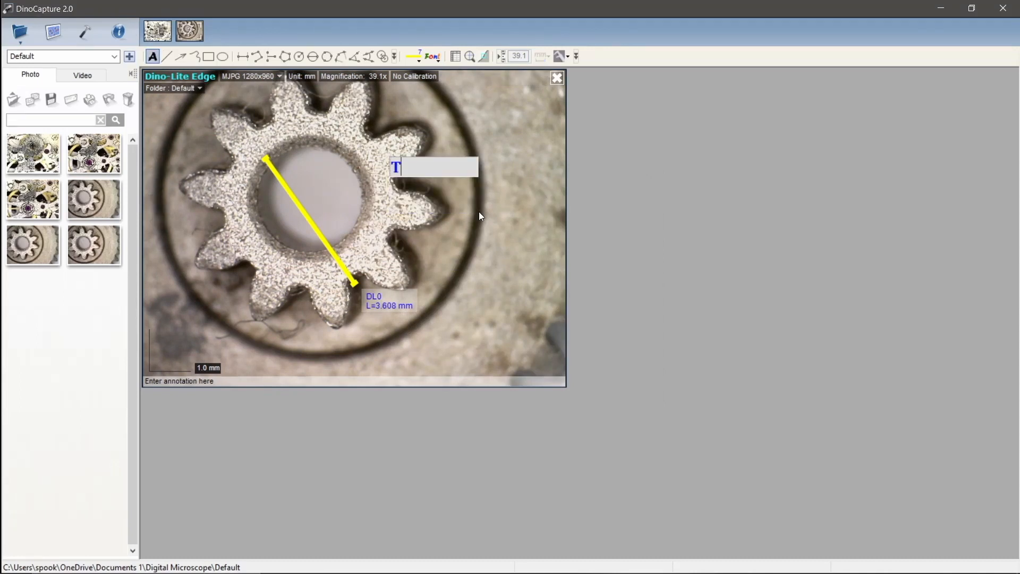
text(EST)
click(403, 310)
click(402, 310)
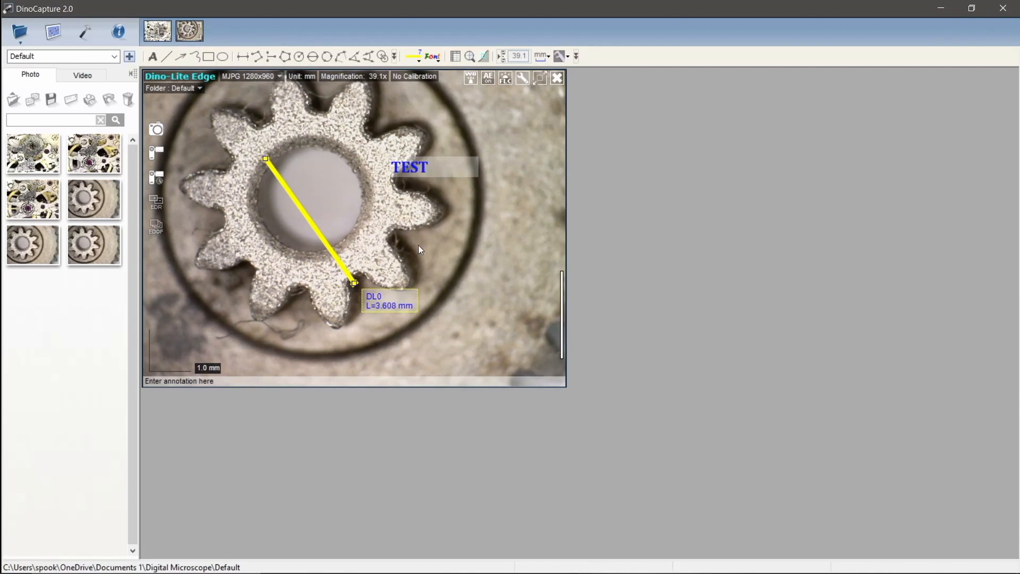
Select the "TEST" text box and change its font to Cambria Math
click(432, 164)
click(439, 59)
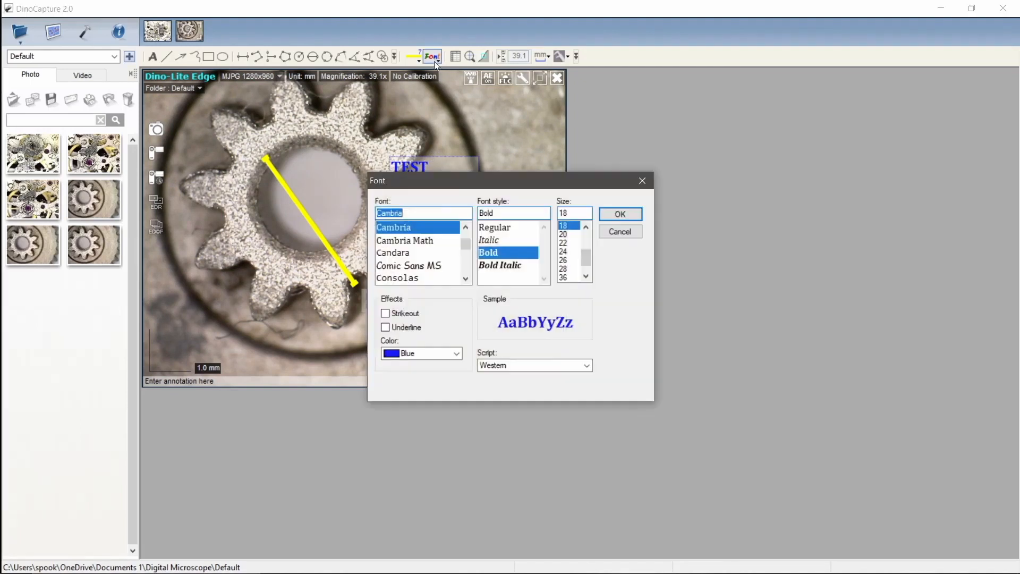
click(415, 241)
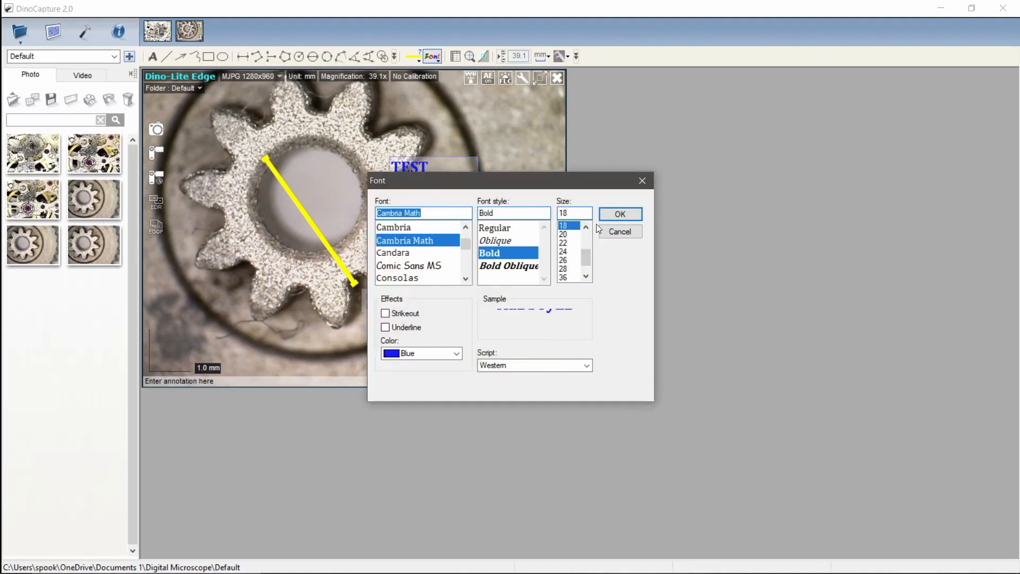
click(620, 213)
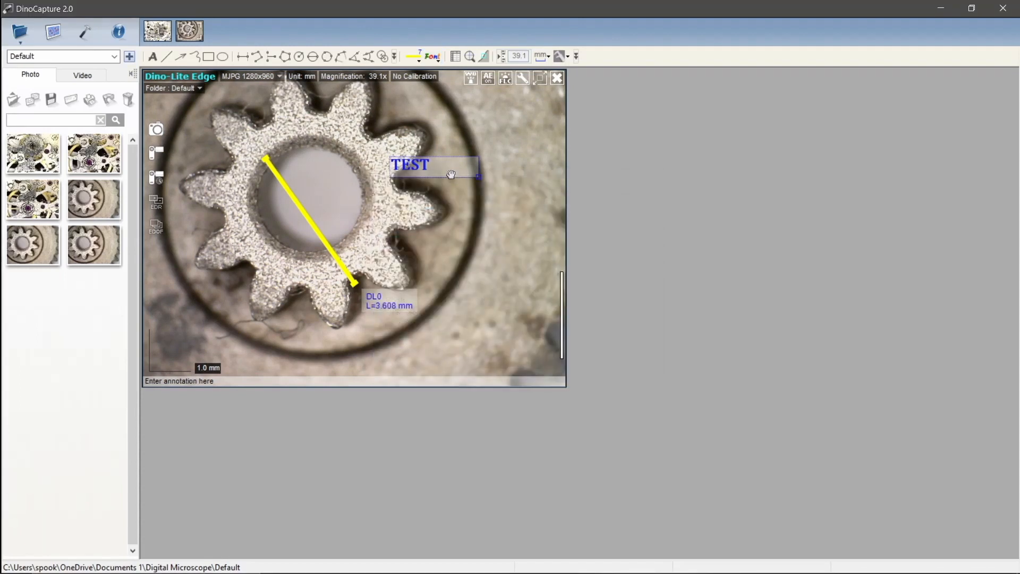
click(437, 191)
click(442, 168)
right_click(442, 168)
click(475, 200)
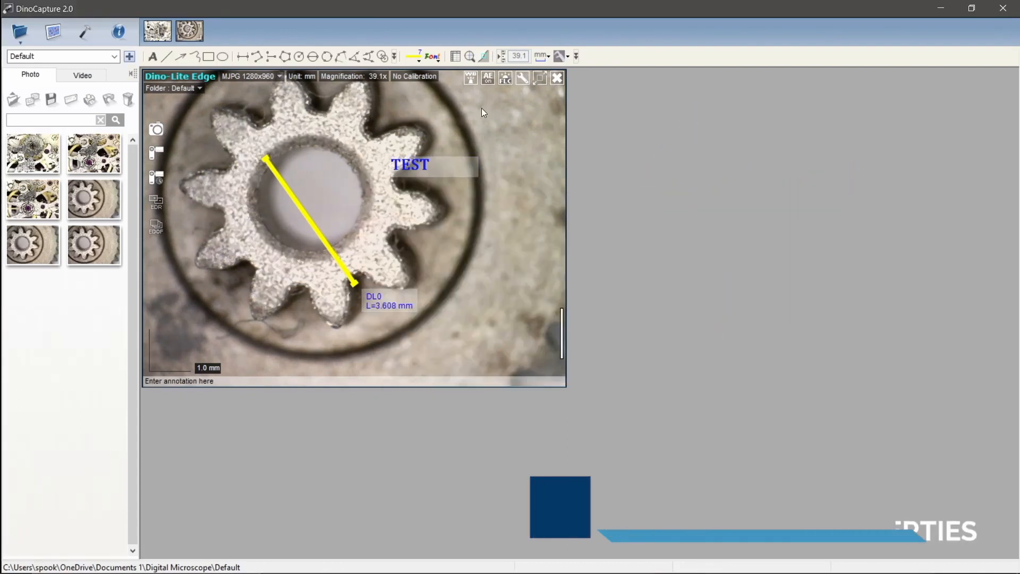
Open the Measurement Properties and review the polygon, circle and arc categories, ending with the line measurement's entry
click(456, 57)
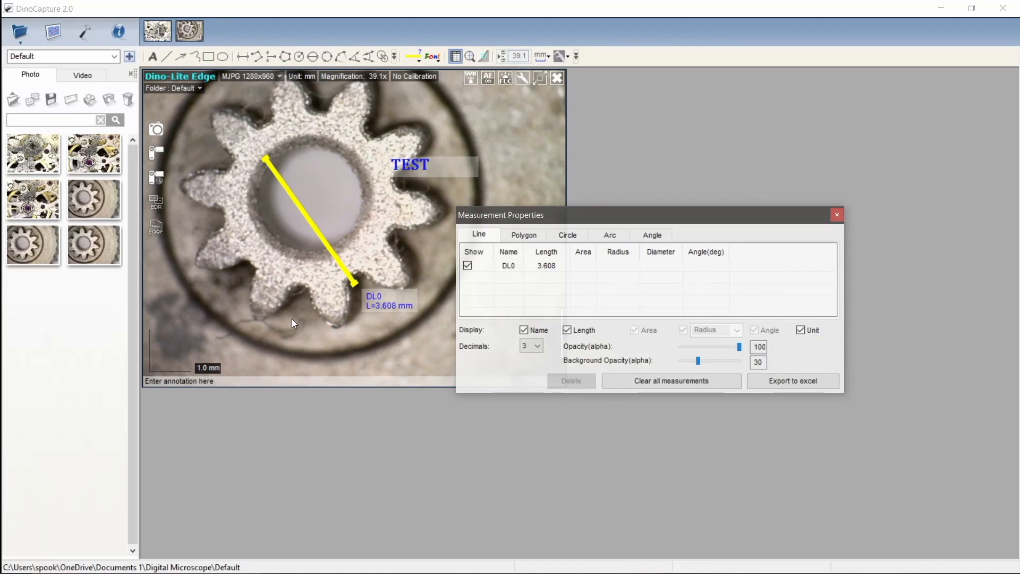
click(527, 237)
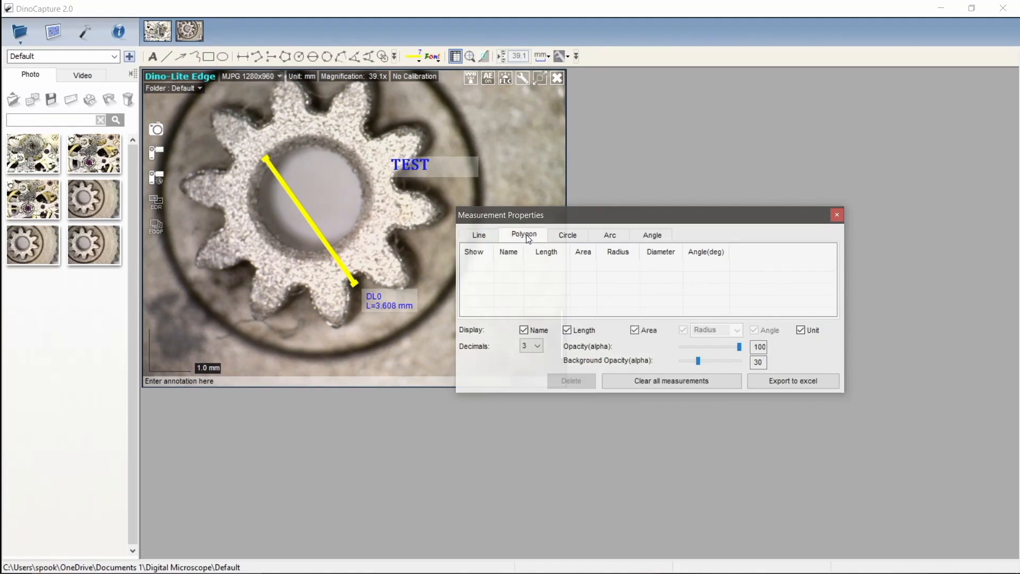
click(573, 236)
click(611, 236)
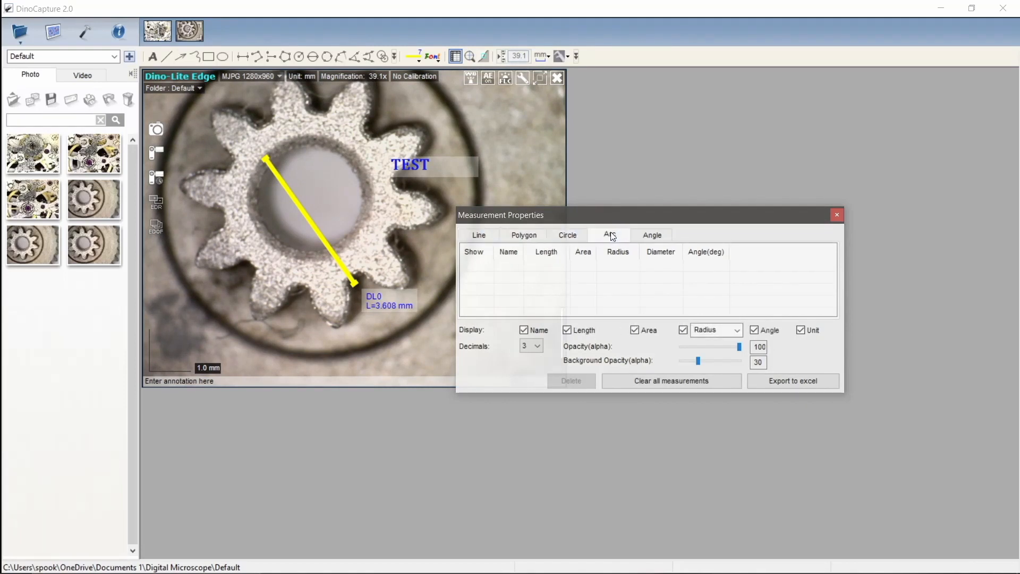
click(480, 234)
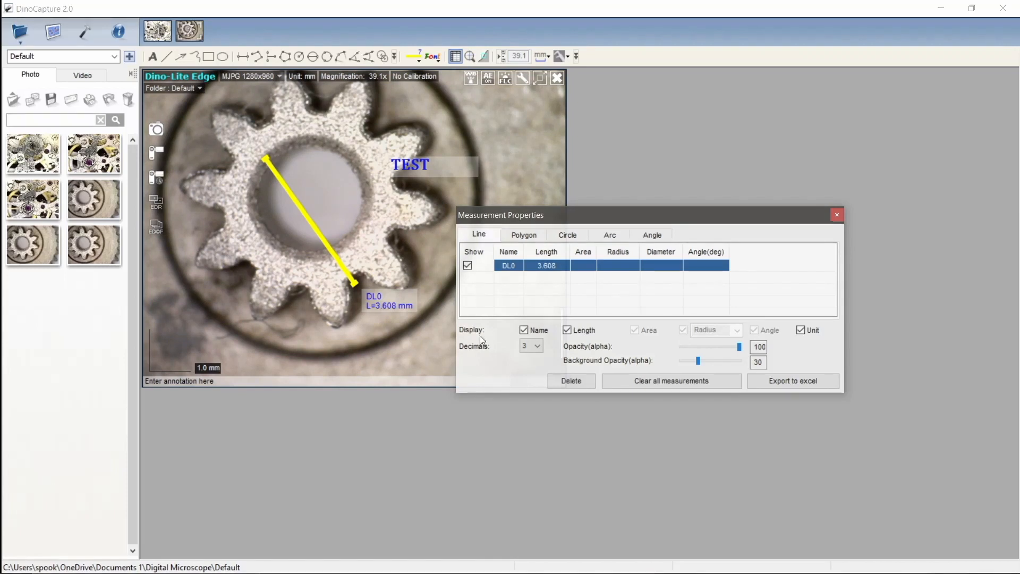
Turn the line measurement's name display off and on again, and do the same with its length display
click(524, 330)
click(524, 330)
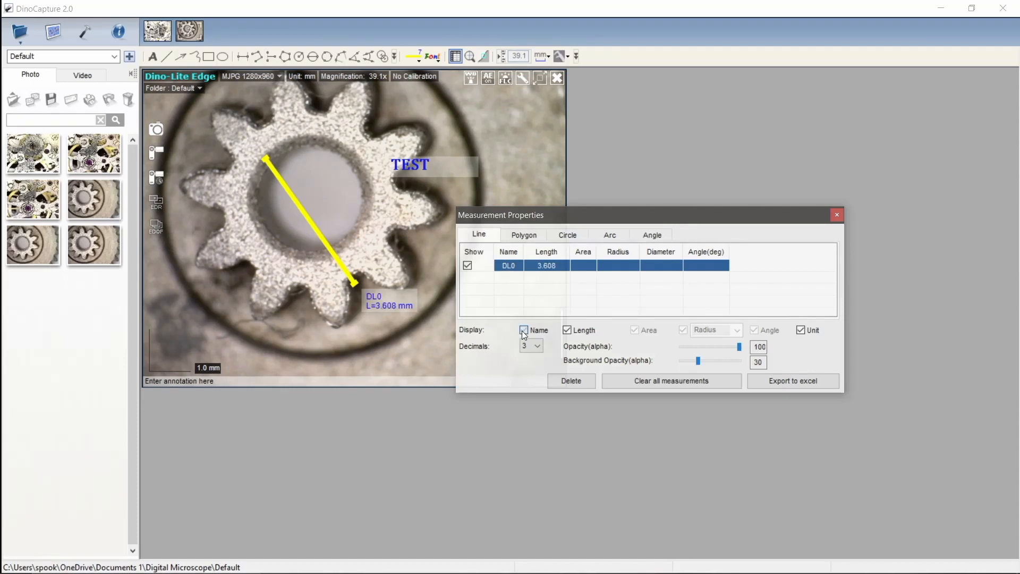
click(577, 332)
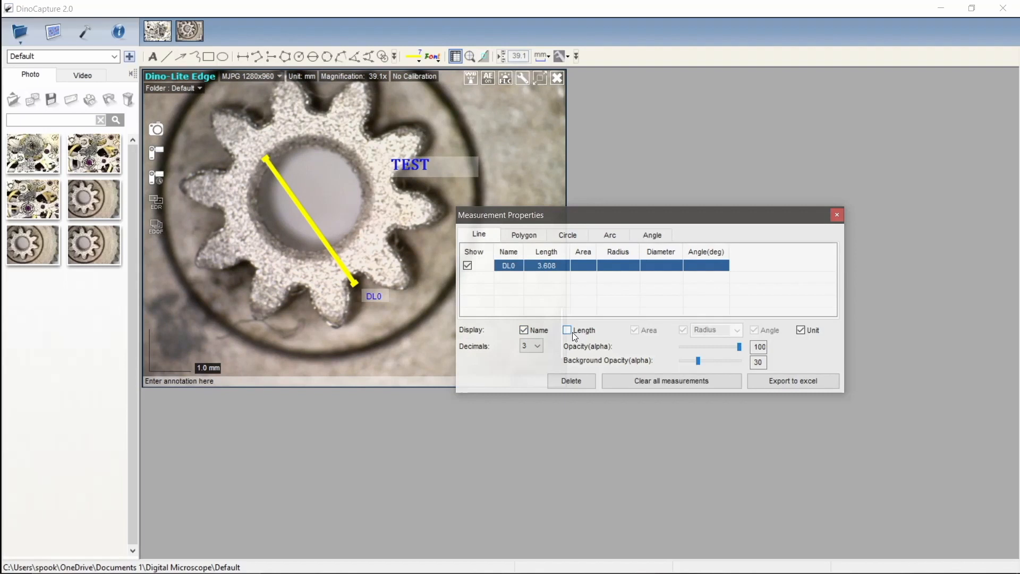
click(572, 332)
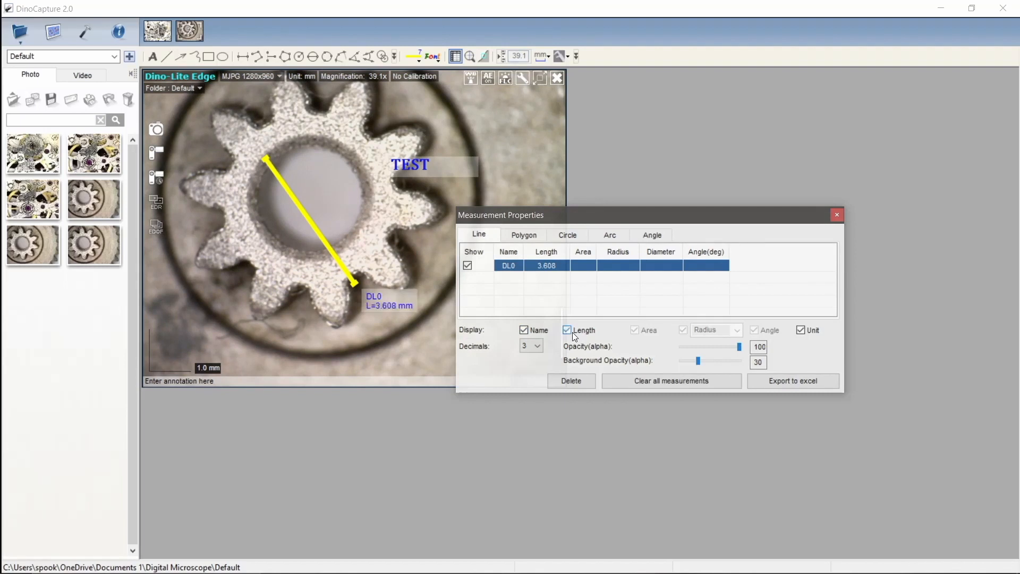
Set the line measurement's decimals to 1 and change them to 4
click(538, 346)
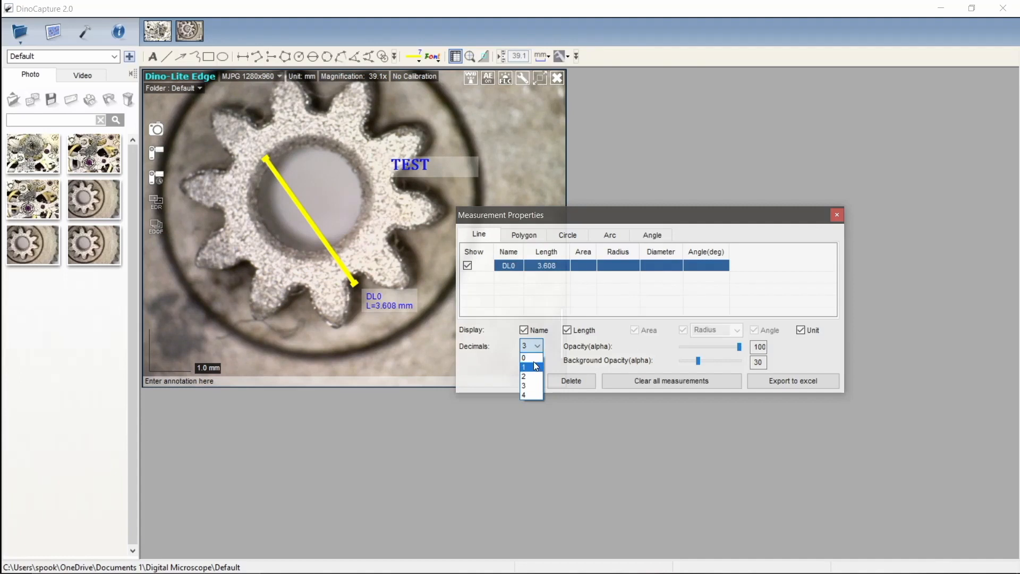
click(534, 366)
click(533, 346)
click(534, 394)
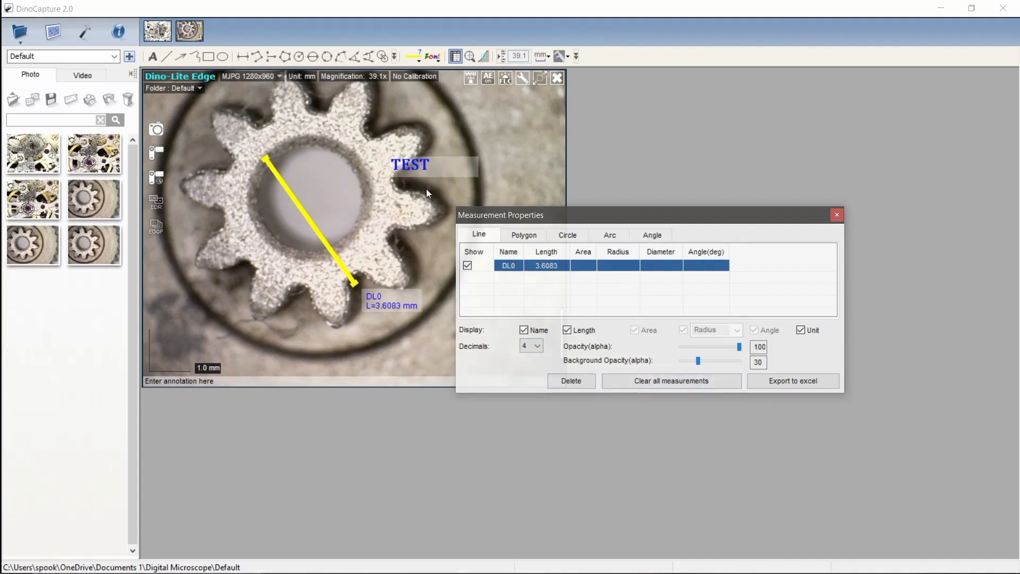
Raise the labels' background opacity to 100, reduce it to 42, and export the measurements to Excel
click(569, 233)
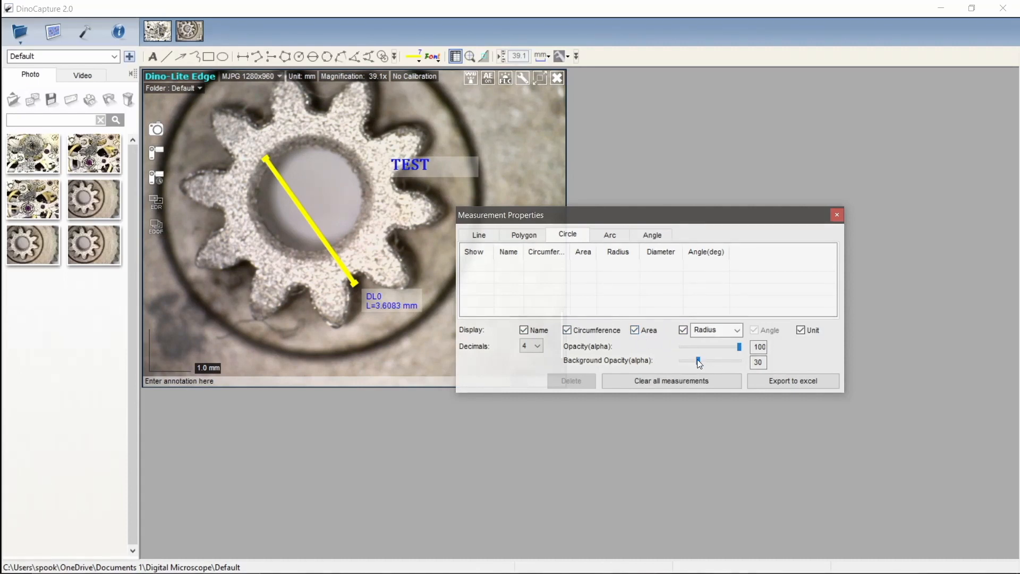
drag(699, 363, 741, 361)
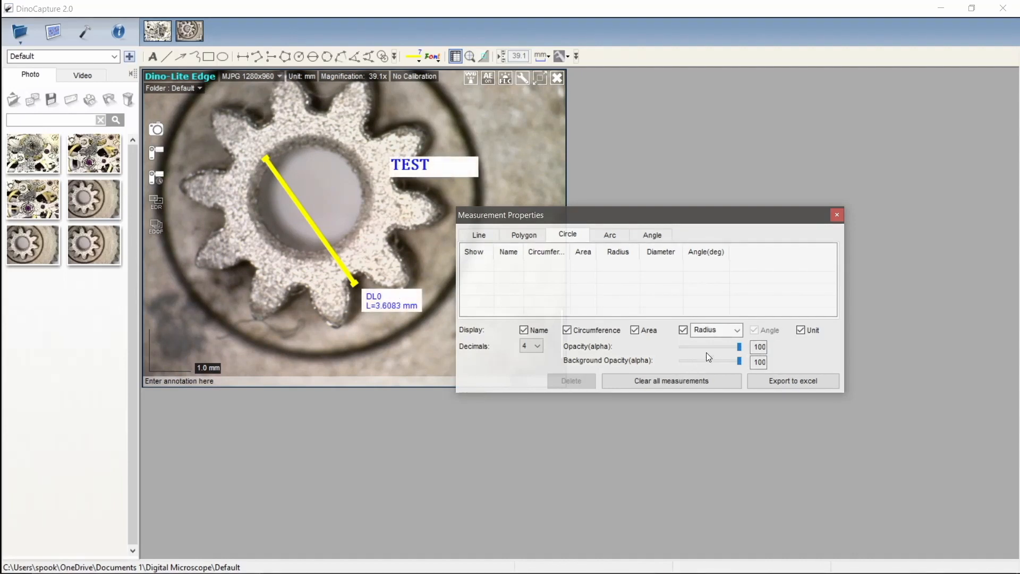
drag(739, 361, 706, 363)
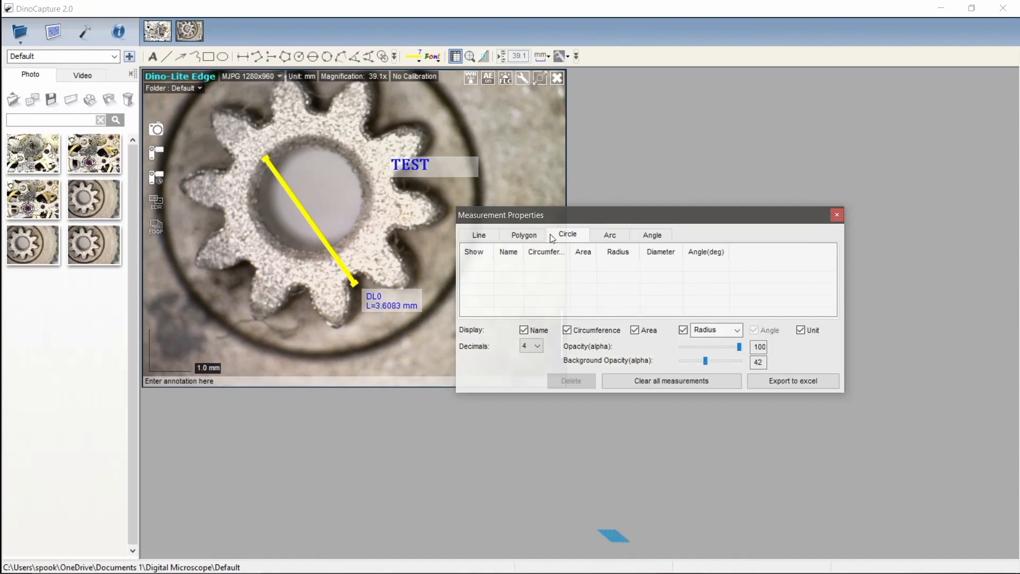
click(781, 382)
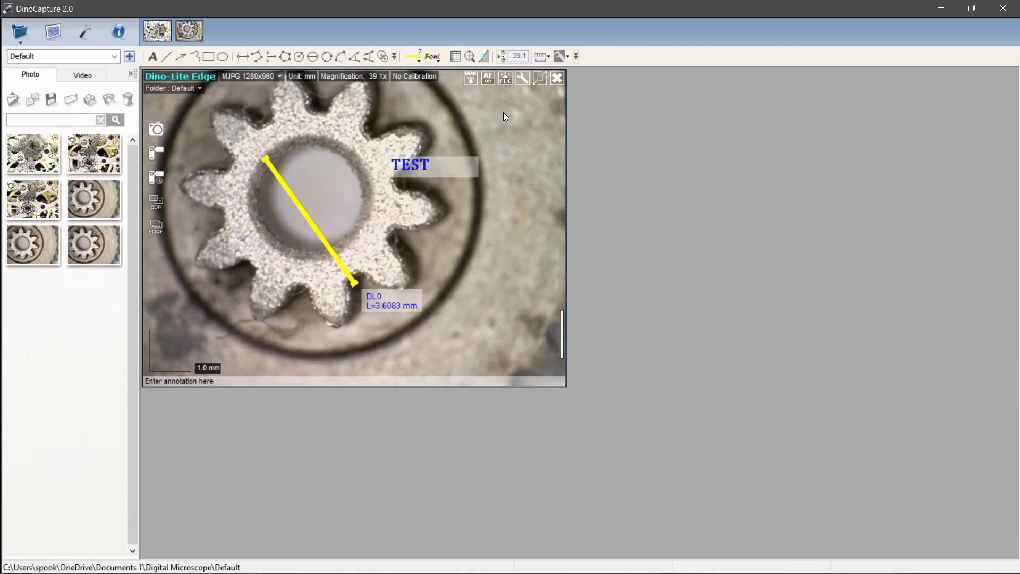
Turn on the magnifier, move it below the gear image, raise it to 3x, and start a line measurement at the gear's bore
click(469, 61)
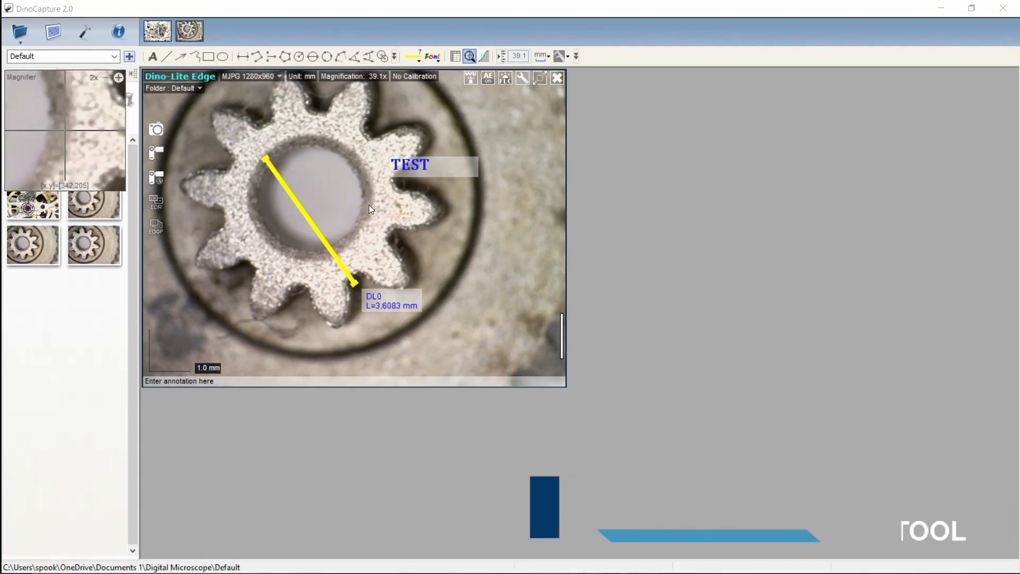
drag(85, 113, 426, 381)
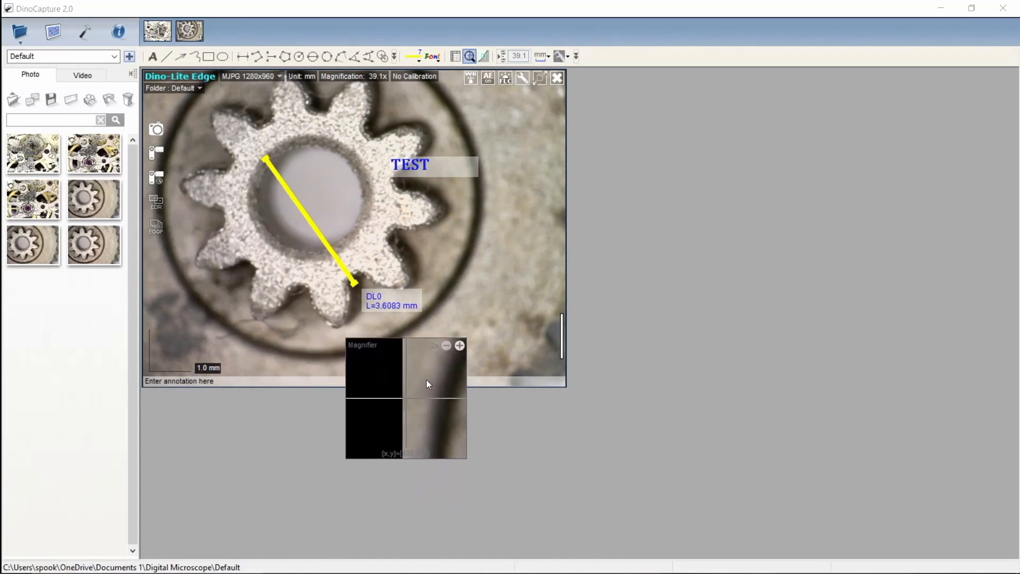
click(459, 345)
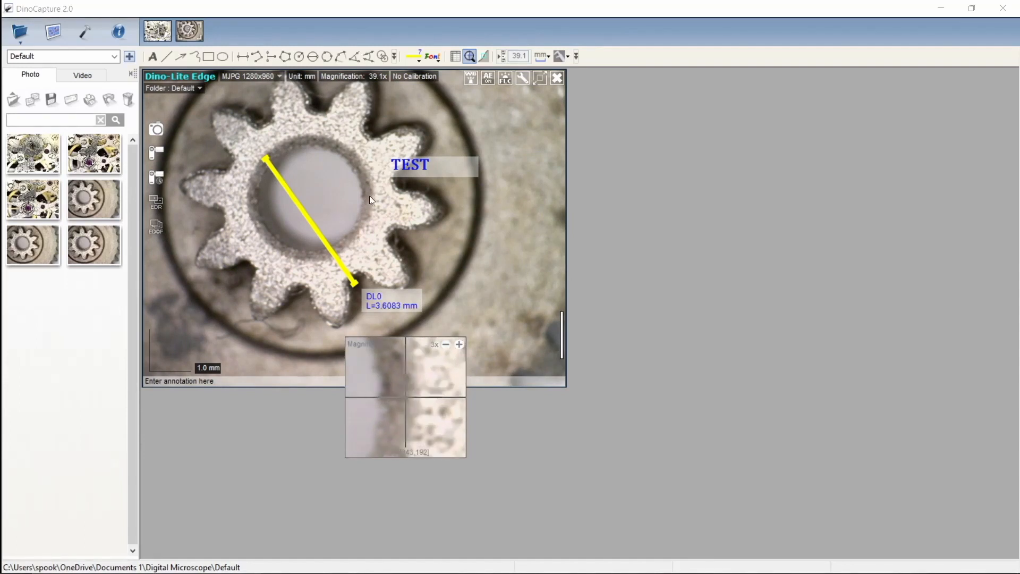
click(243, 55)
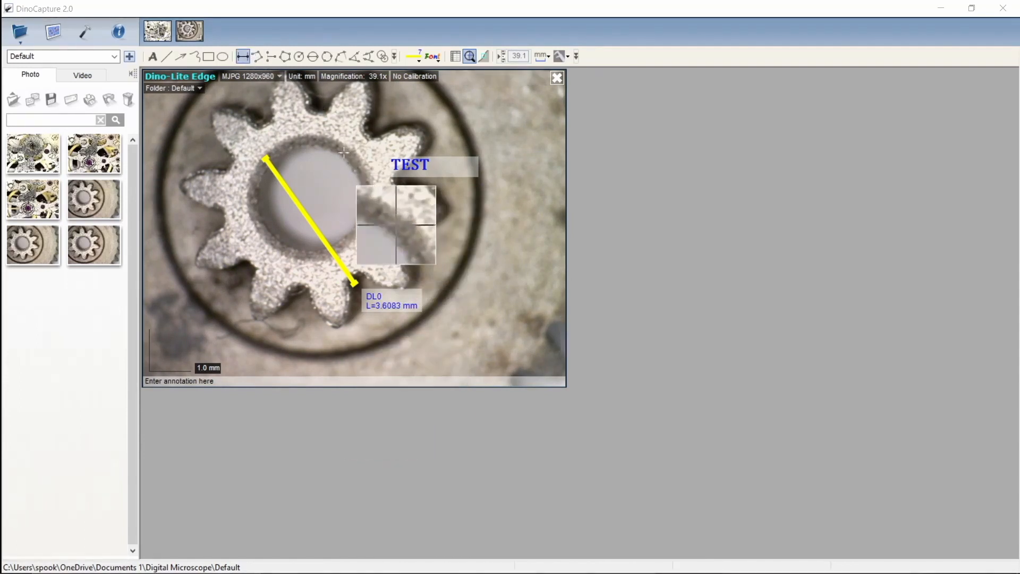
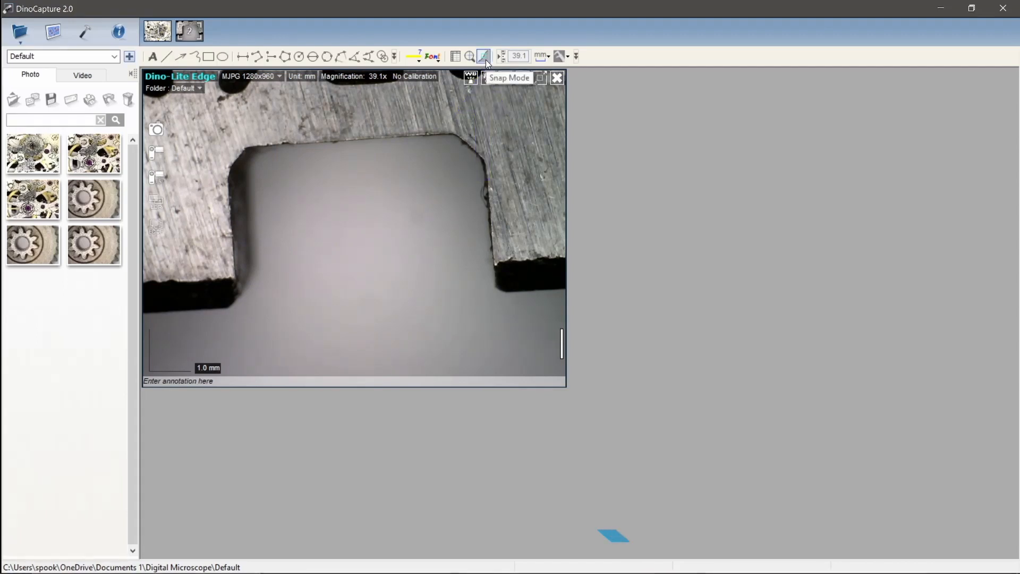
With Snap Mode on, measure the notch's width with a line between its two side edges and place the label below the line
click(485, 57)
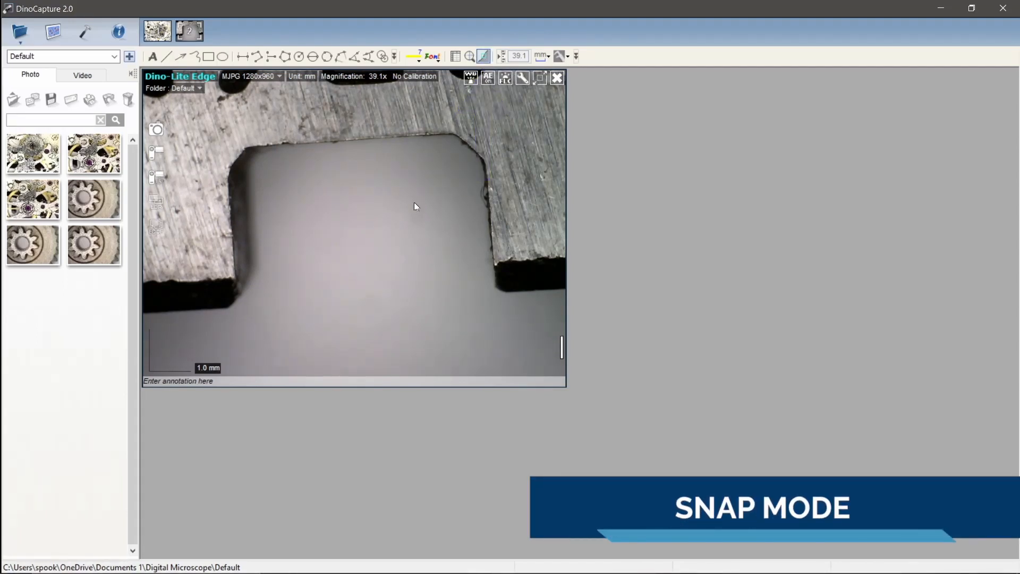
click(243, 59)
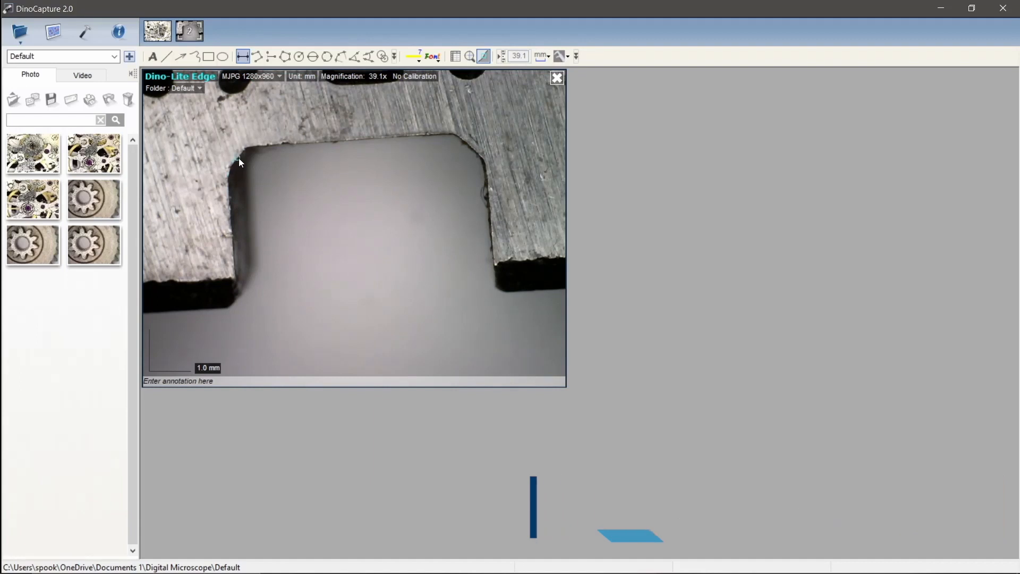
click(241, 244)
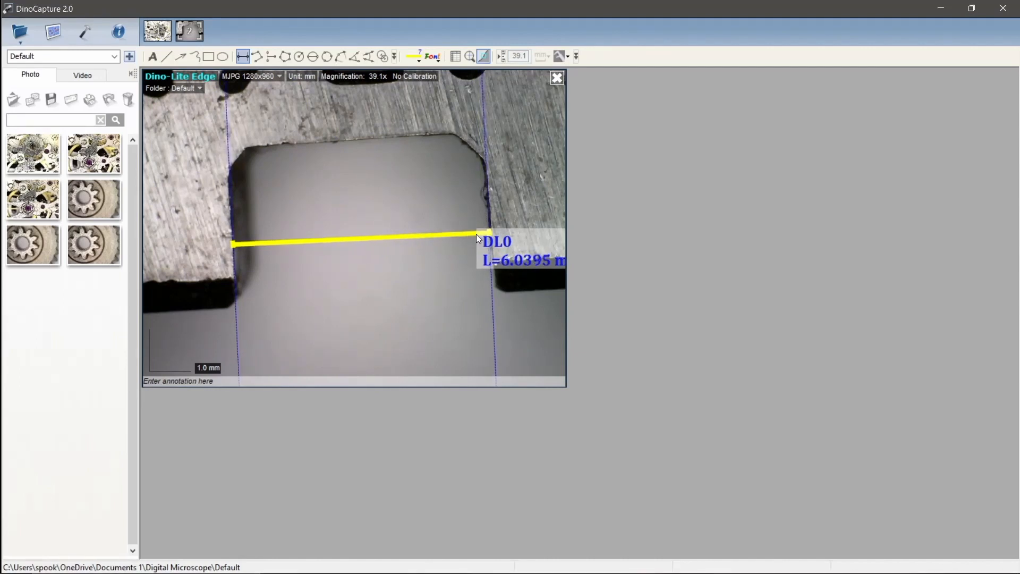
click(477, 233)
drag(524, 237, 350, 292)
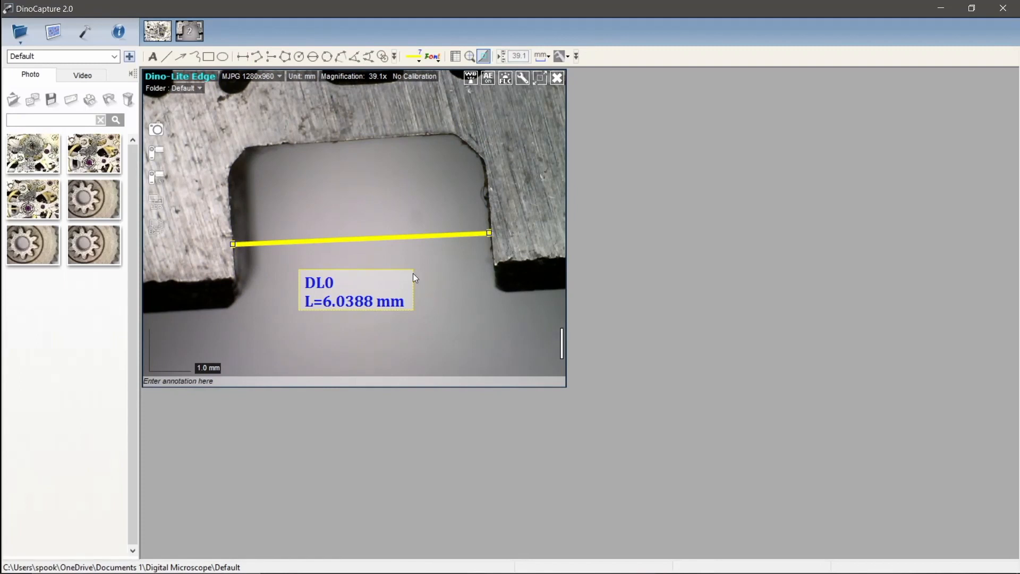
mouse_move(350, 304)
mouse_down()
mouse_move(354, 208)
mouse_move(364, 291)
mouse_up()
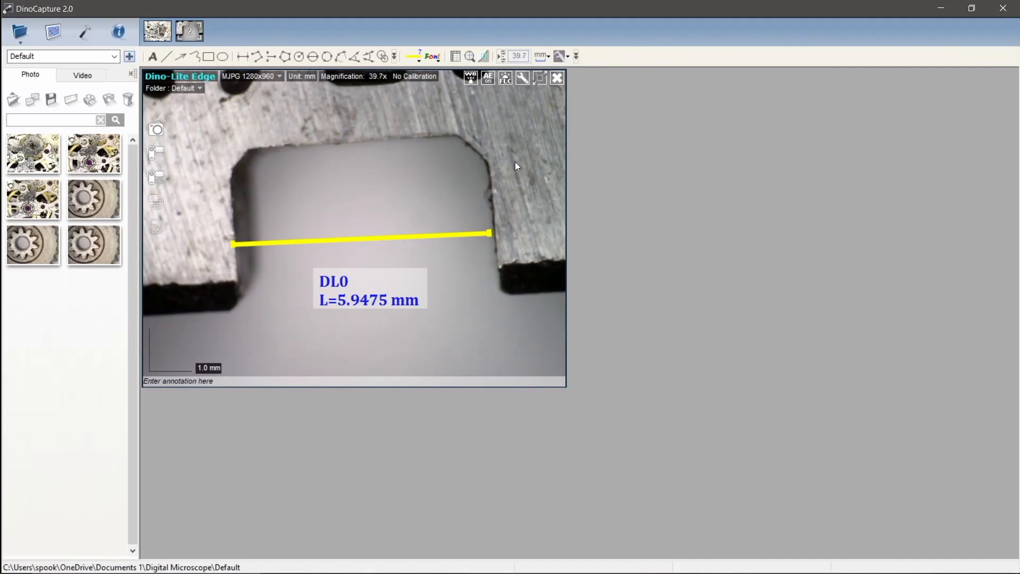
Move the notch's live window aside and bring the watch movement's live window in front of it
drag(515, 162, 573, 321)
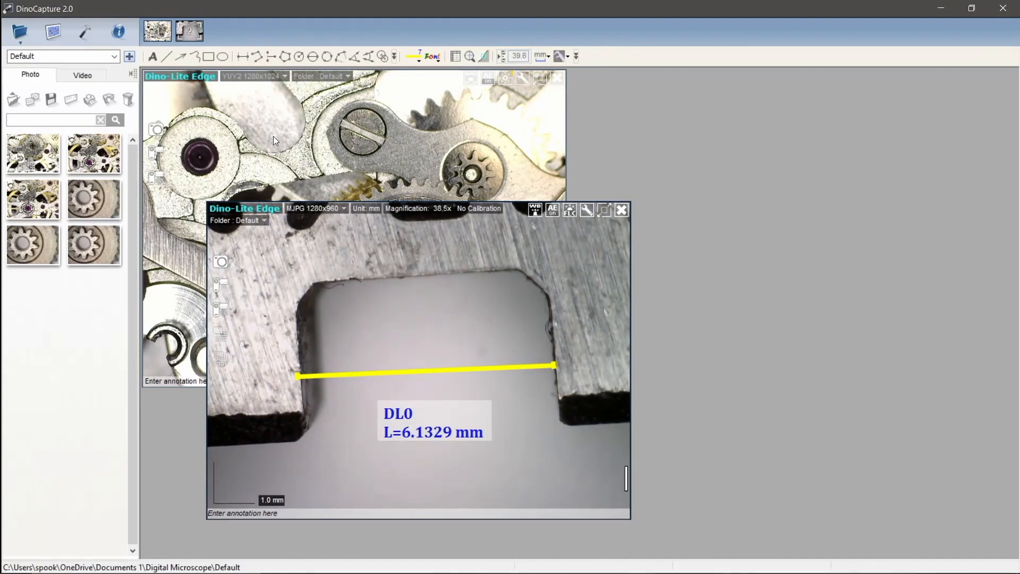
drag(255, 92, 375, 146)
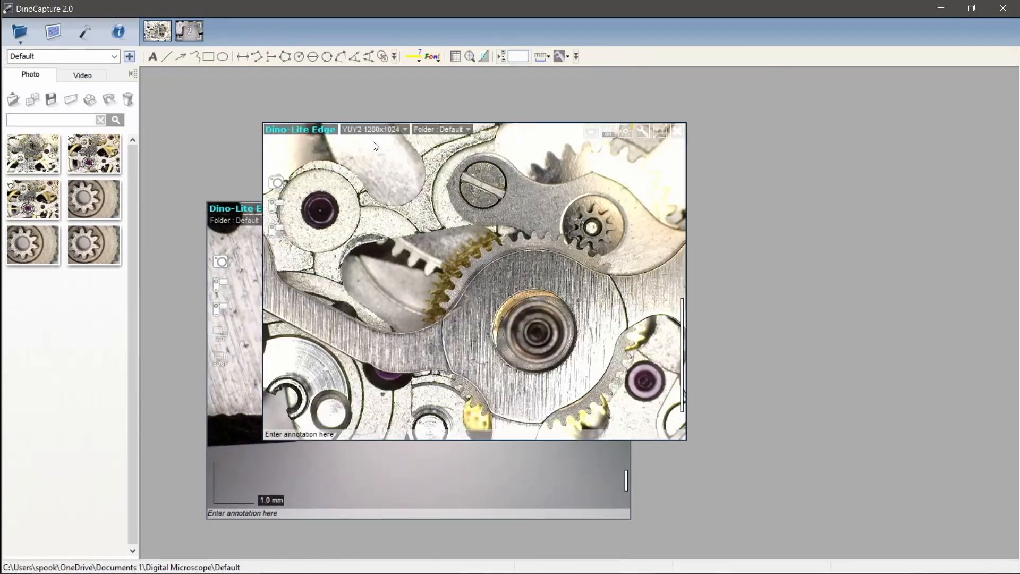
drag(531, 271, 349, 177)
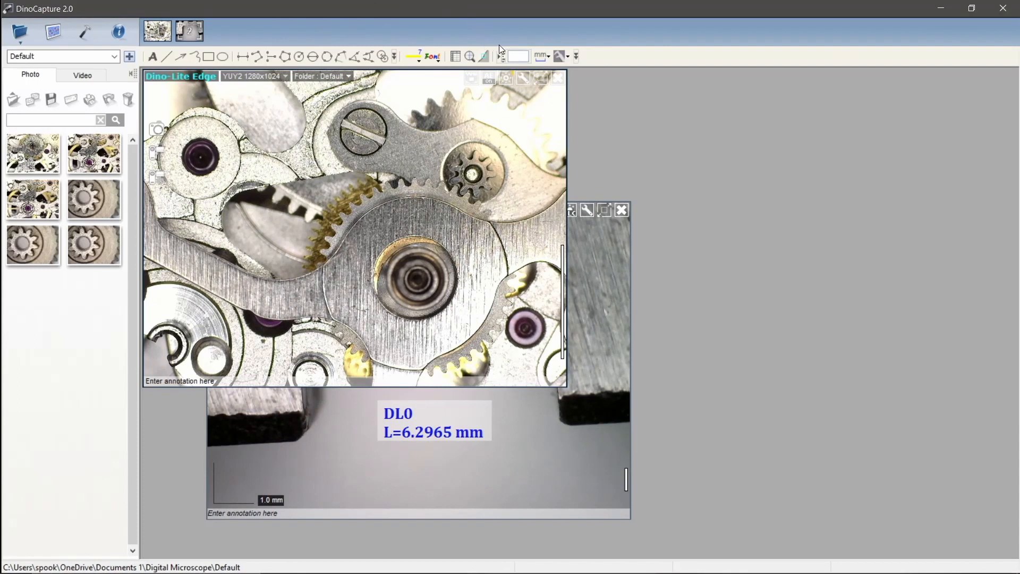
Set the watch movement's magnification to 35 and measure a line about 1 mm long across the narrow metal arm
click(513, 51)
text(35)
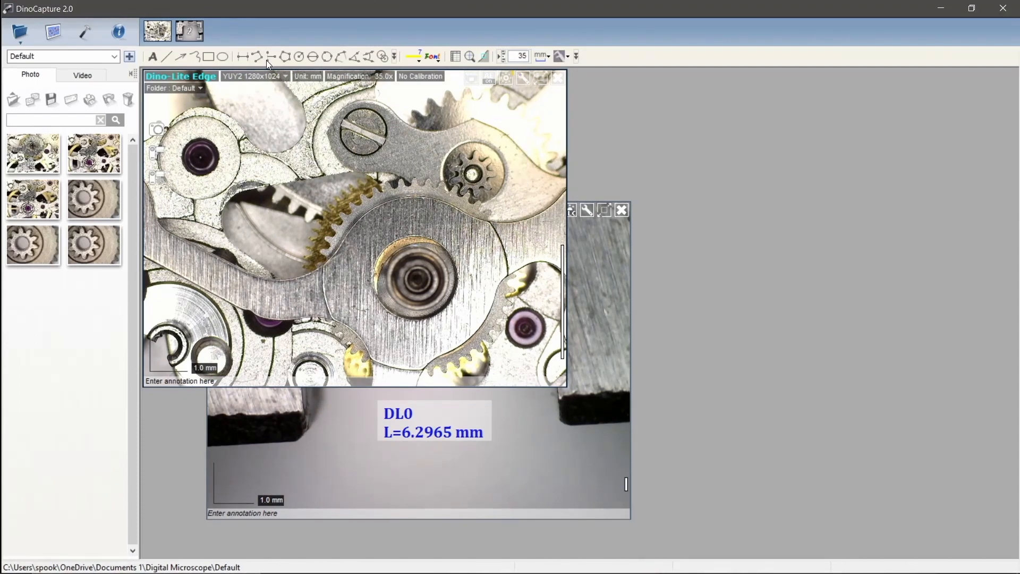
click(243, 57)
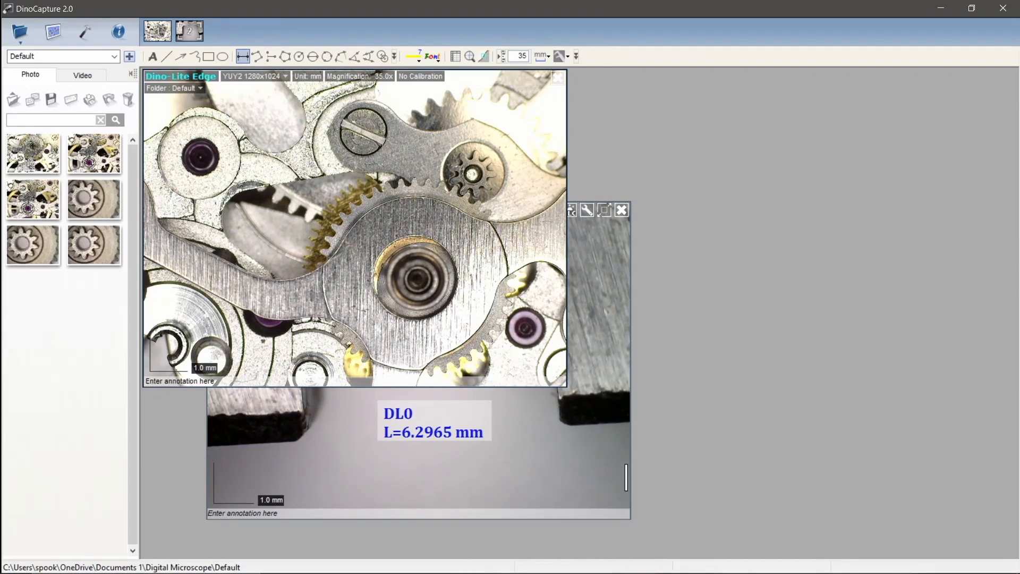
drag(282, 322, 280, 281)
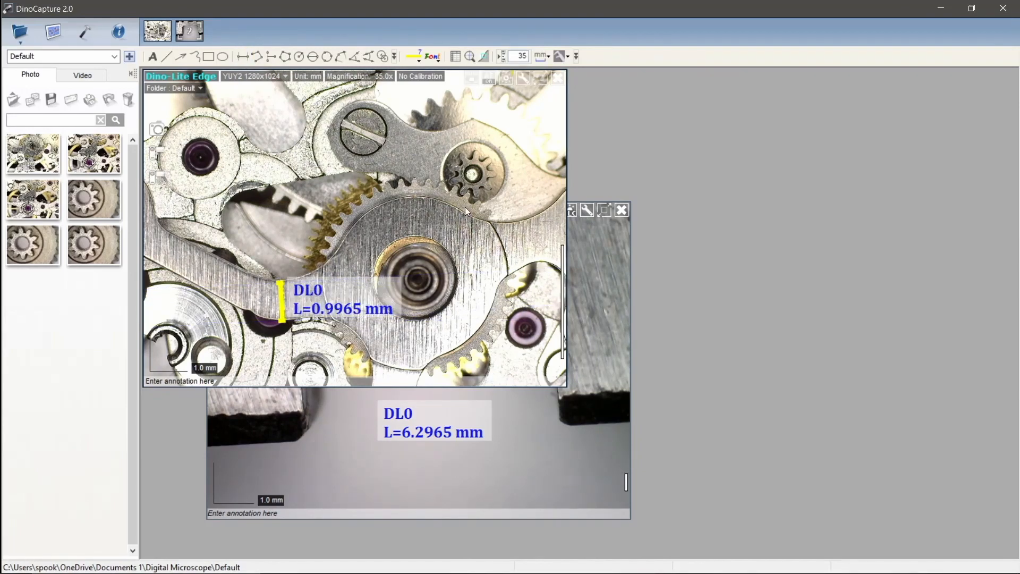
Try the inch and mil units on the watch movement's line measurement and return the unit to mm
click(546, 58)
click(562, 79)
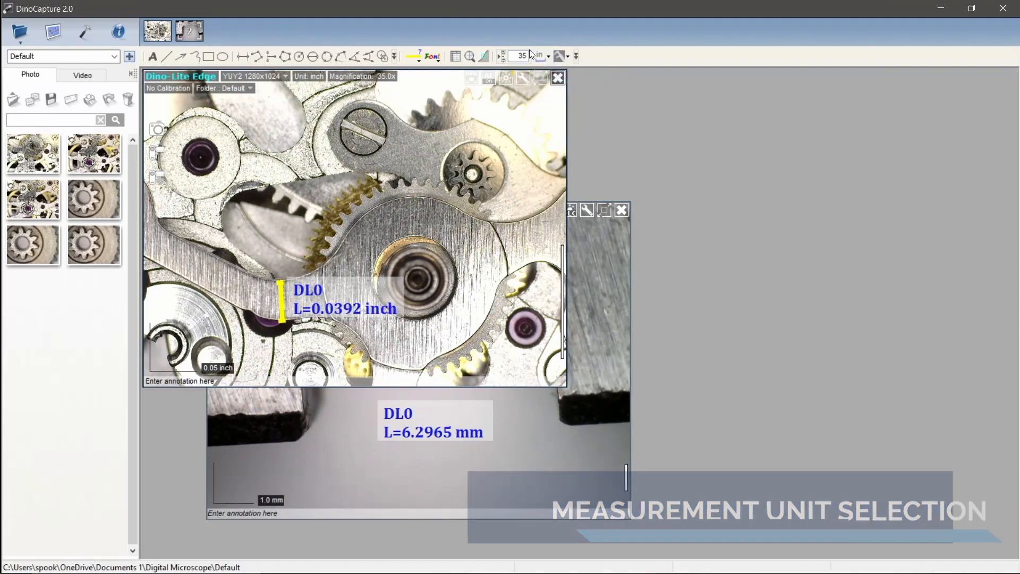
click(544, 58)
click(563, 89)
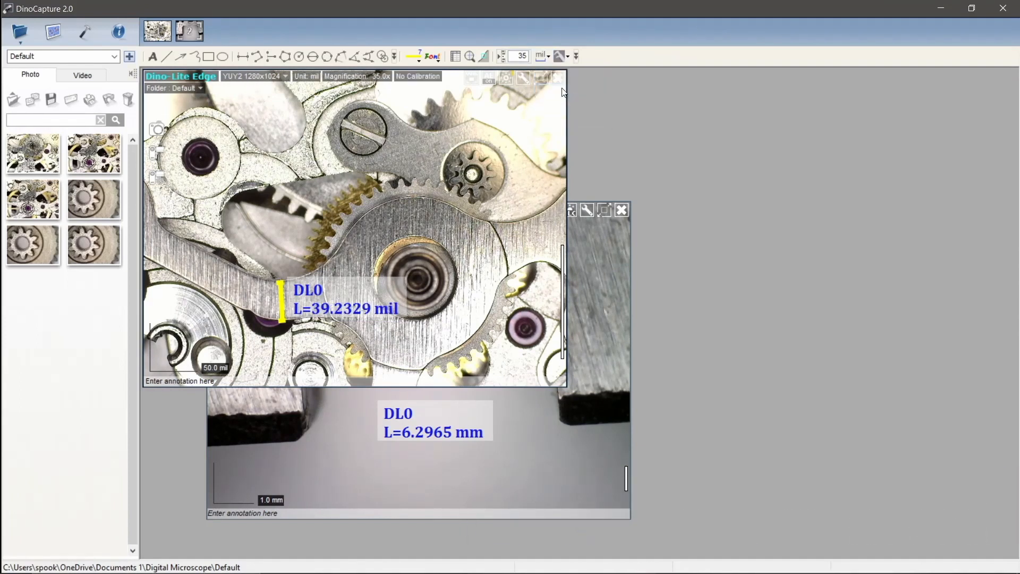
click(541, 57)
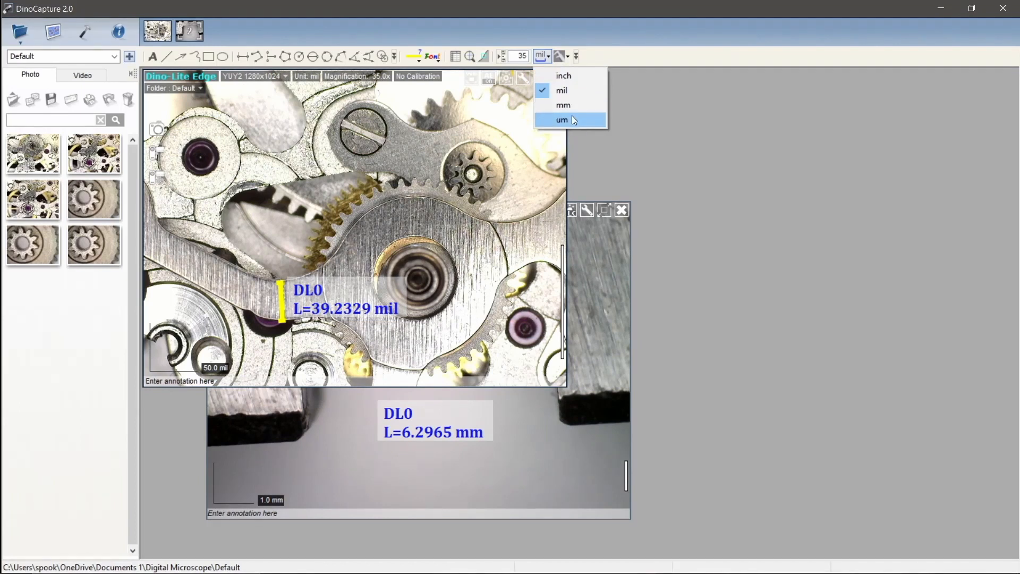
click(570, 105)
click(549, 61)
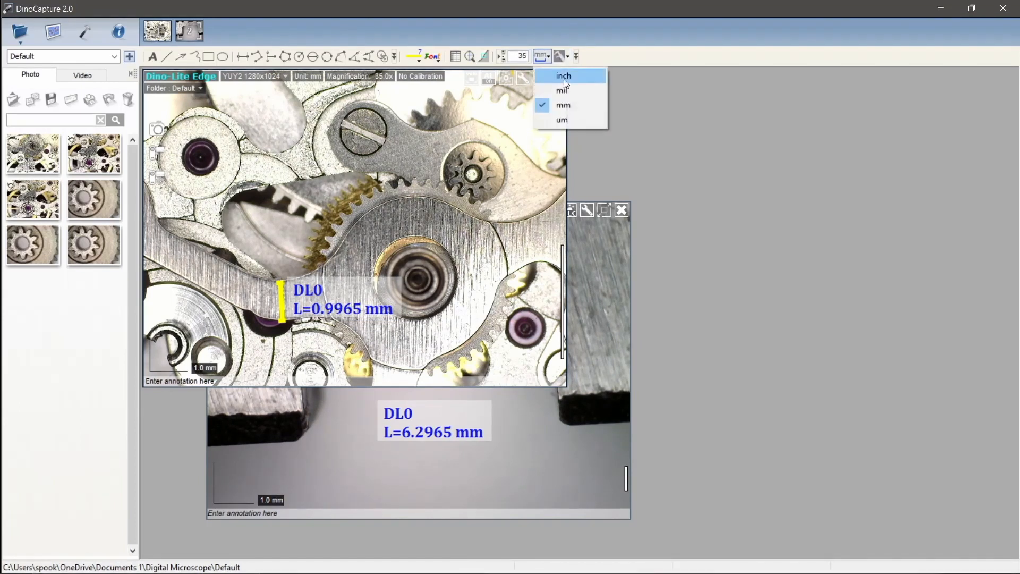
click(578, 117)
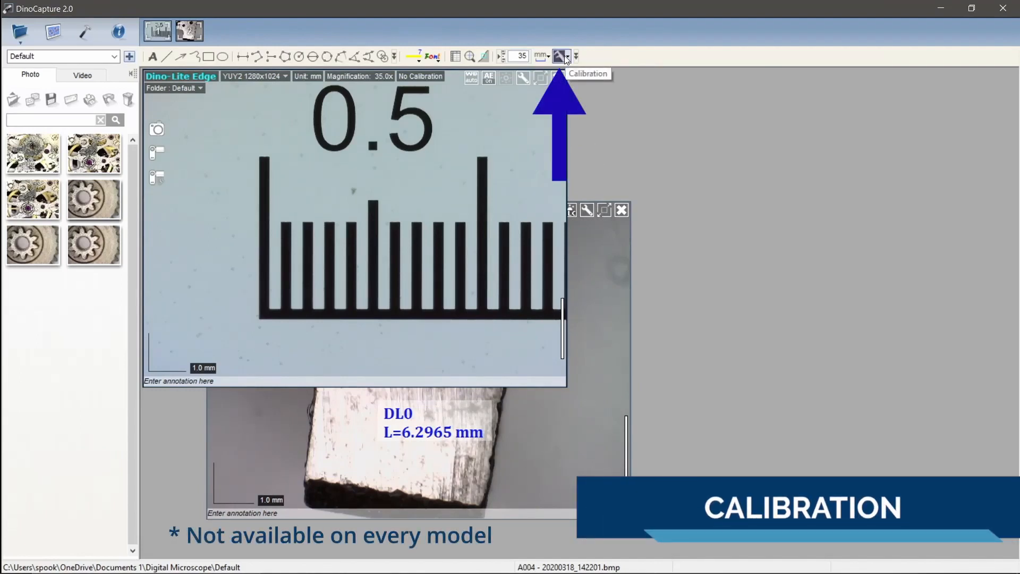
Create a new calibration profile named "Test" and move its dialog clear of the calibration scale
click(567, 56)
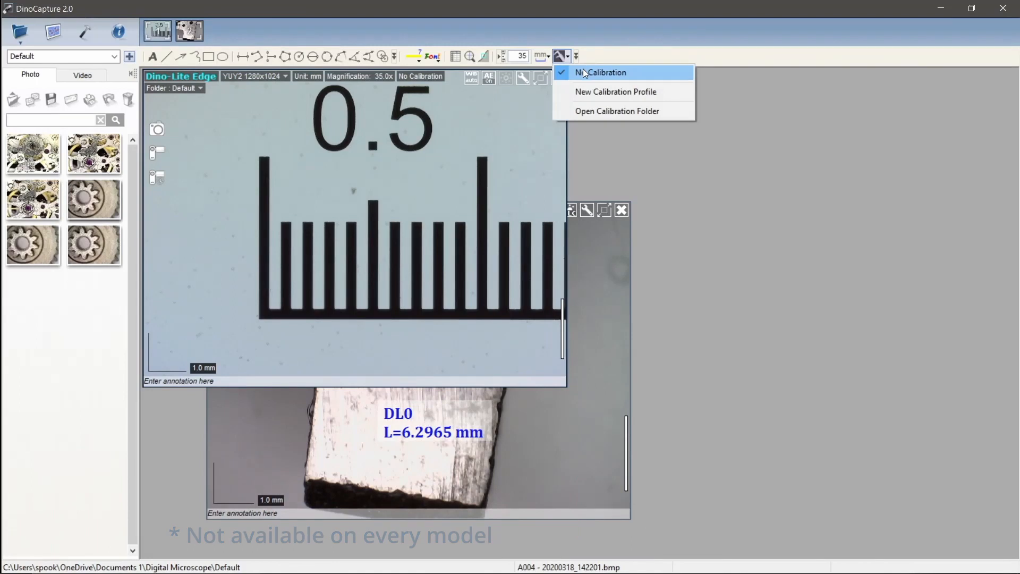
click(607, 93)
text(Test)
key(Return)
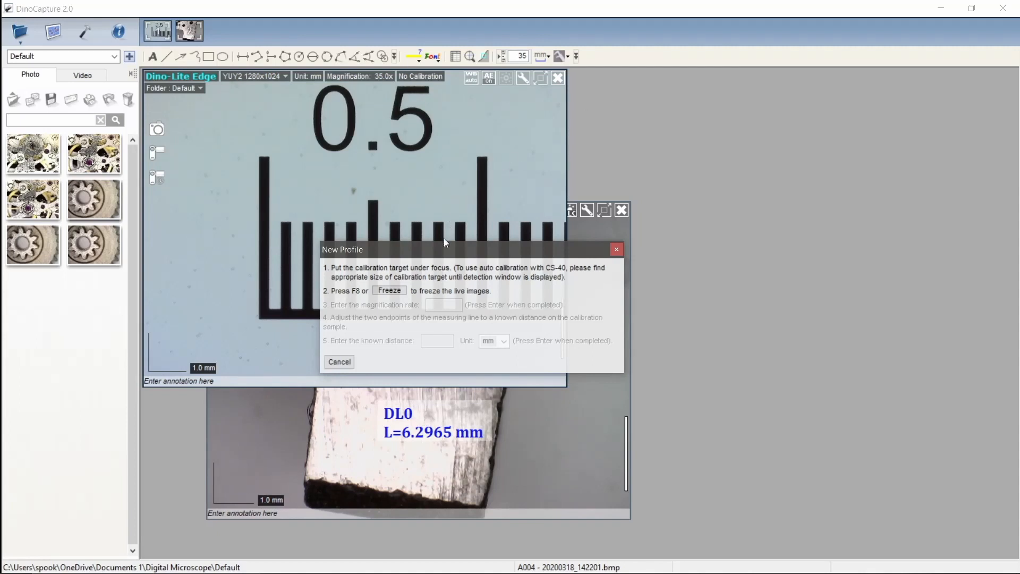
drag(442, 251, 720, 183)
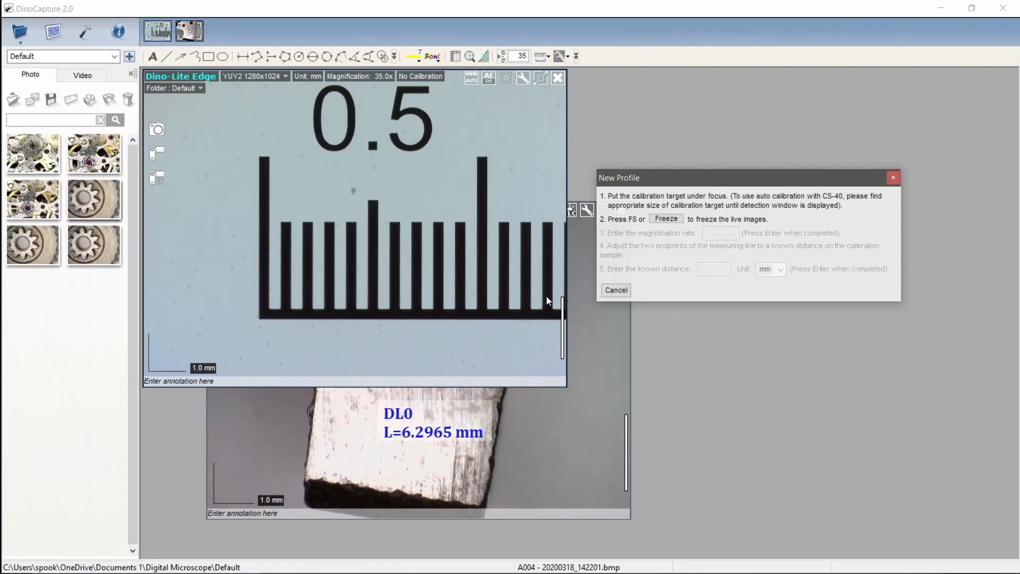
Freeze the live image of the calibration scale and set the profile's magnification rate to 200
click(674, 222)
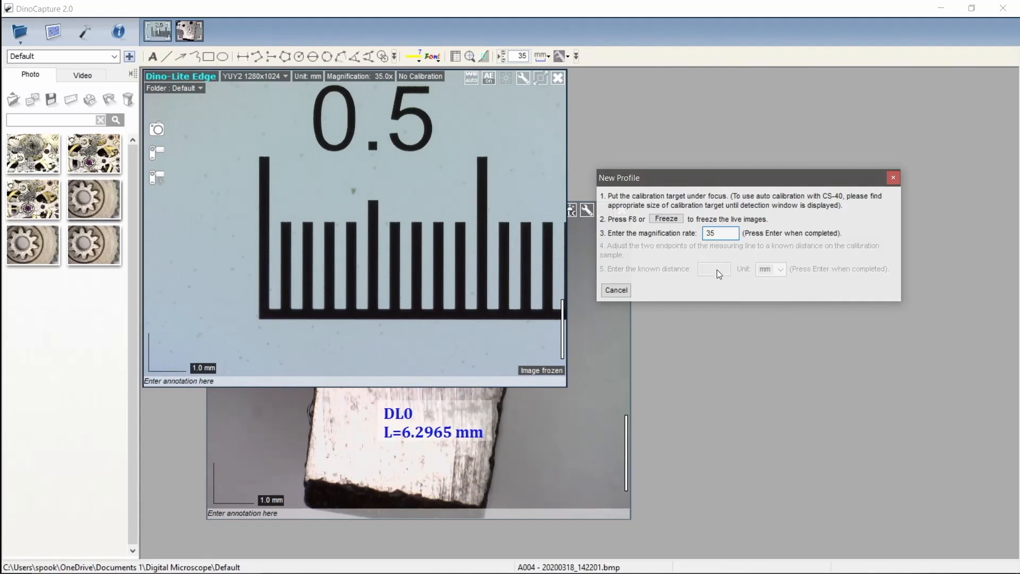
key(BackSpace)
key(BackSpace)
text(200)
key(Return)
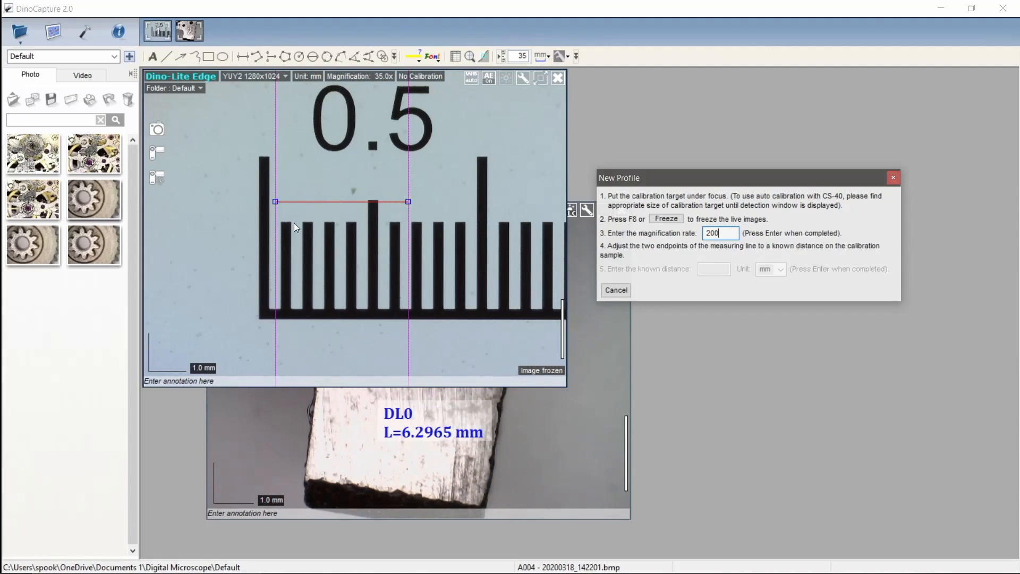
Turn on the magnifier and align the calibration line's endpoints with the left edges of the two tallest scale marks
click(469, 58)
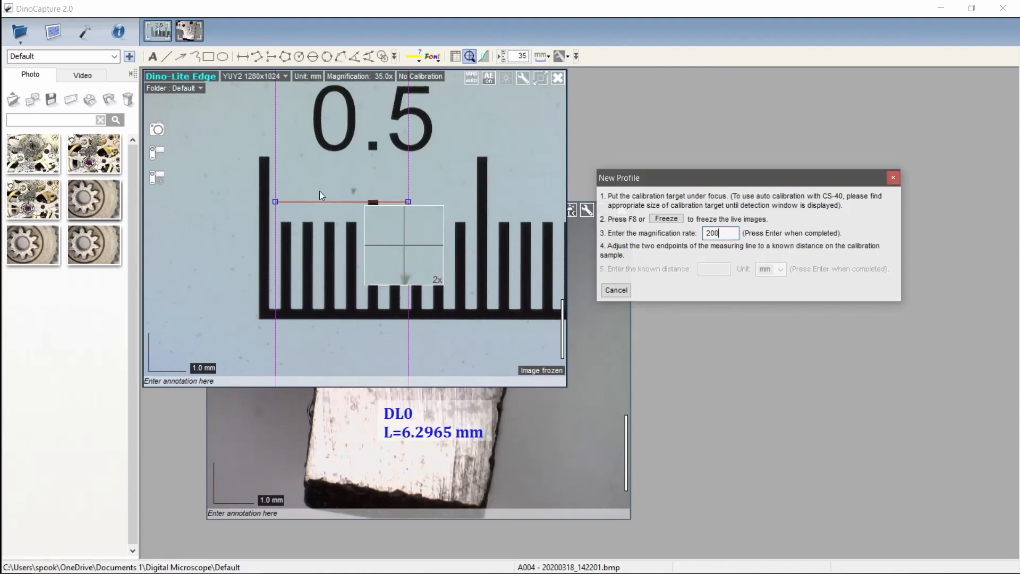
drag(276, 201, 259, 227)
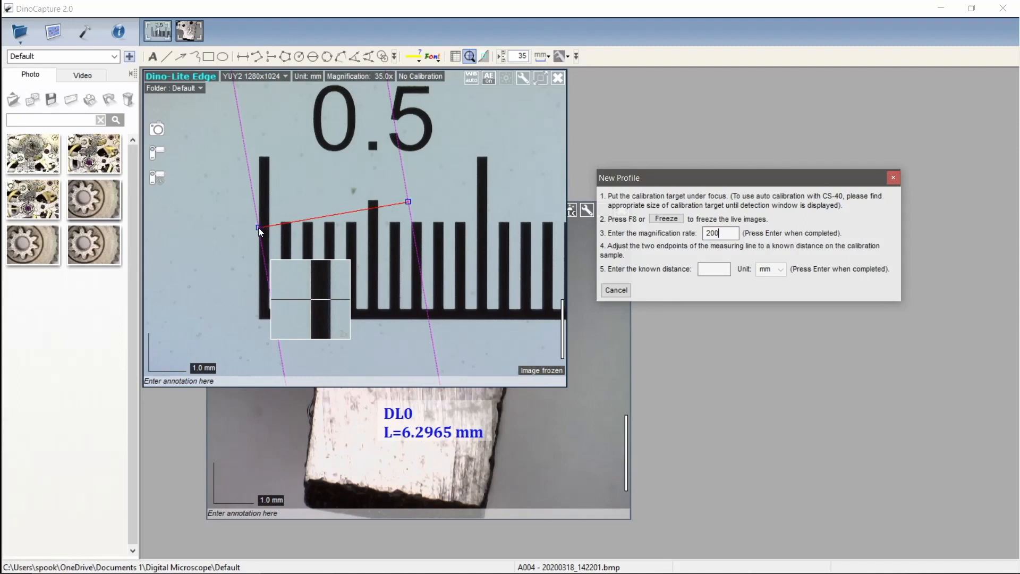
drag(258, 227, 259, 227)
drag(408, 201, 466, 228)
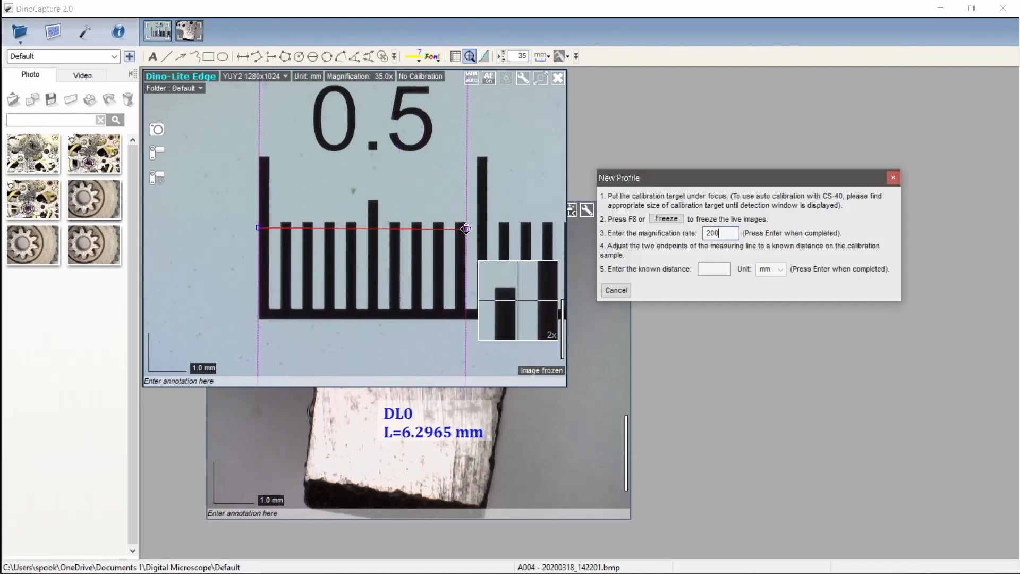
drag(466, 228, 477, 228)
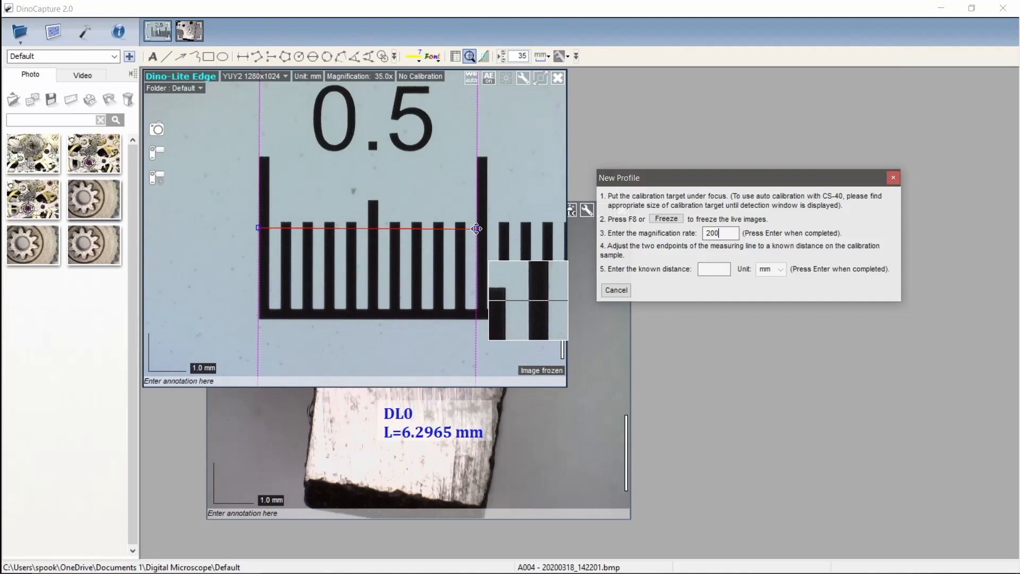
drag(476, 228, 476, 228)
Set the known distance to 1 mm and finish the calibration profile
click(712, 267)
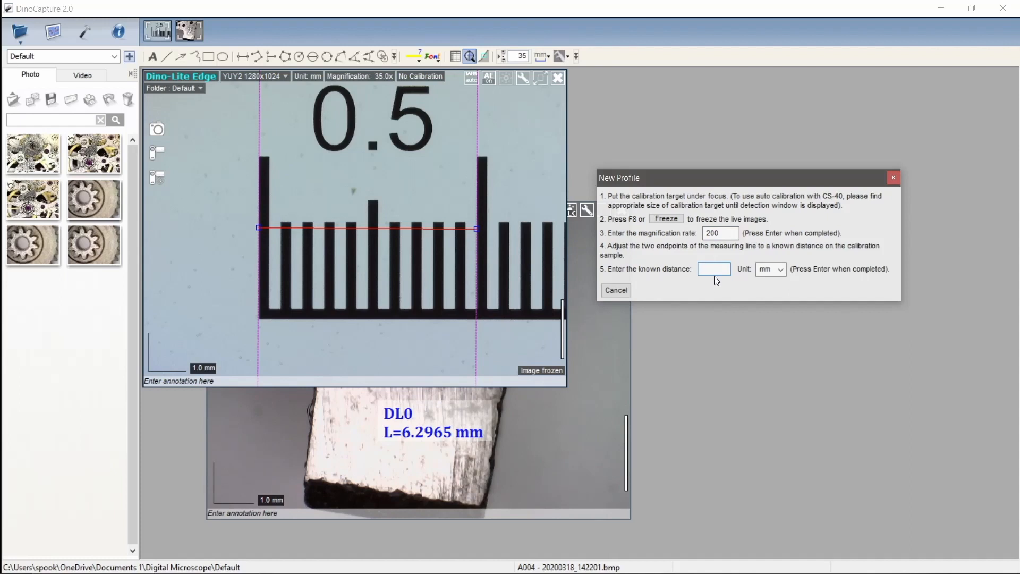
text(1)
key(Return)
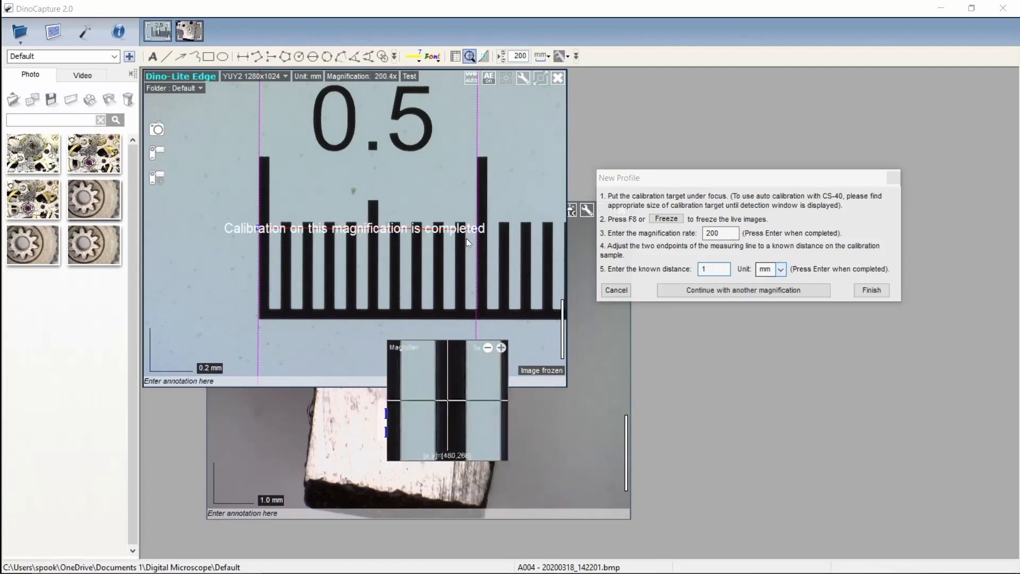
click(872, 290)
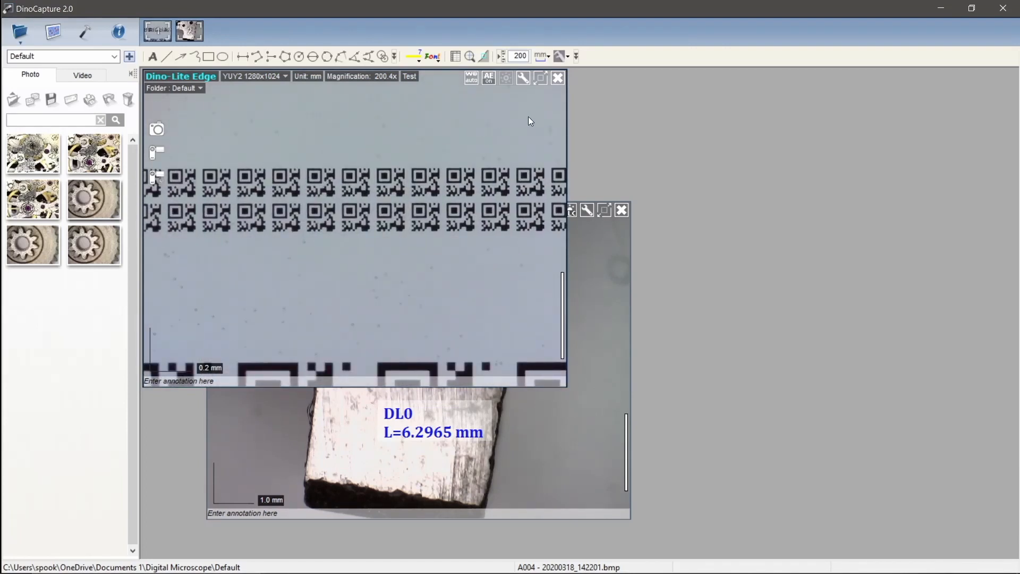
Create a new calibration profile named "Auto" and move its dialog clear of the live image
click(565, 59)
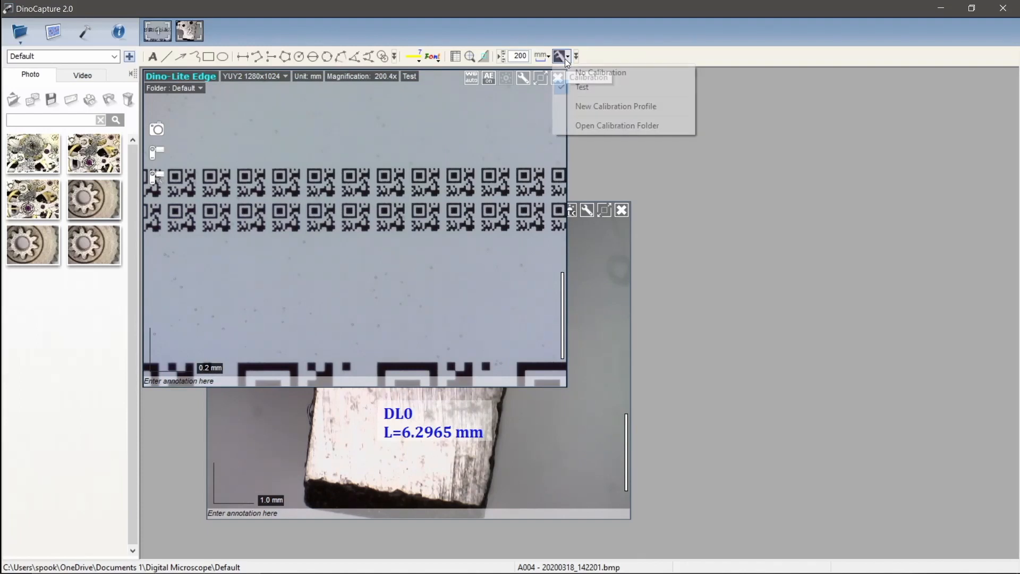
click(586, 107)
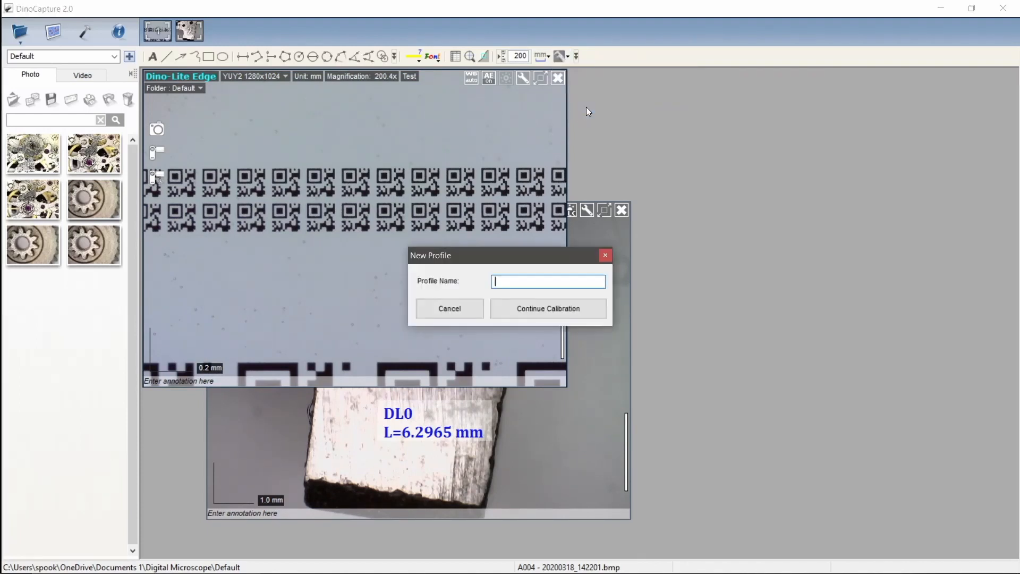
text(Auto)
key(Return)
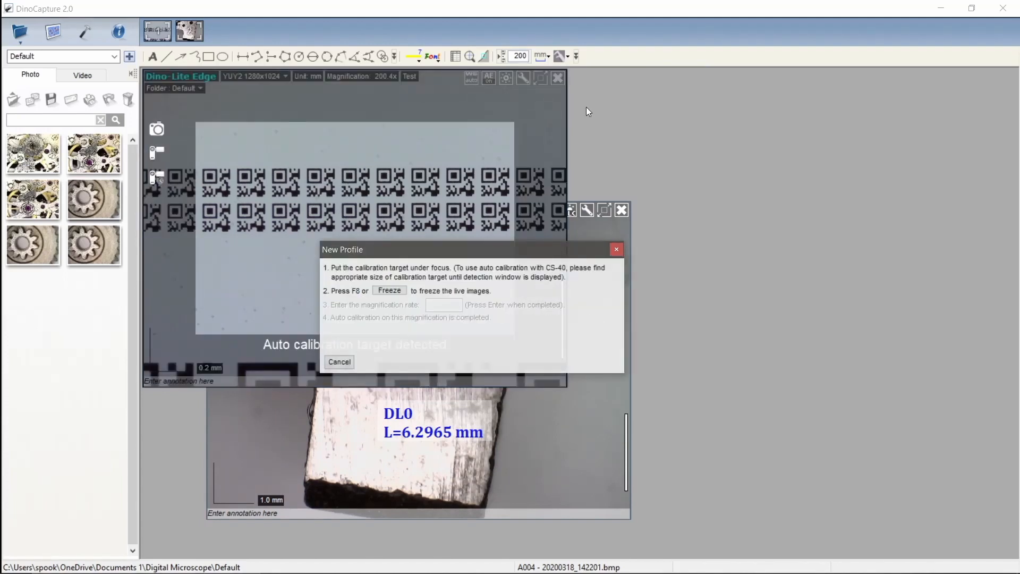
drag(465, 238, 773, 238)
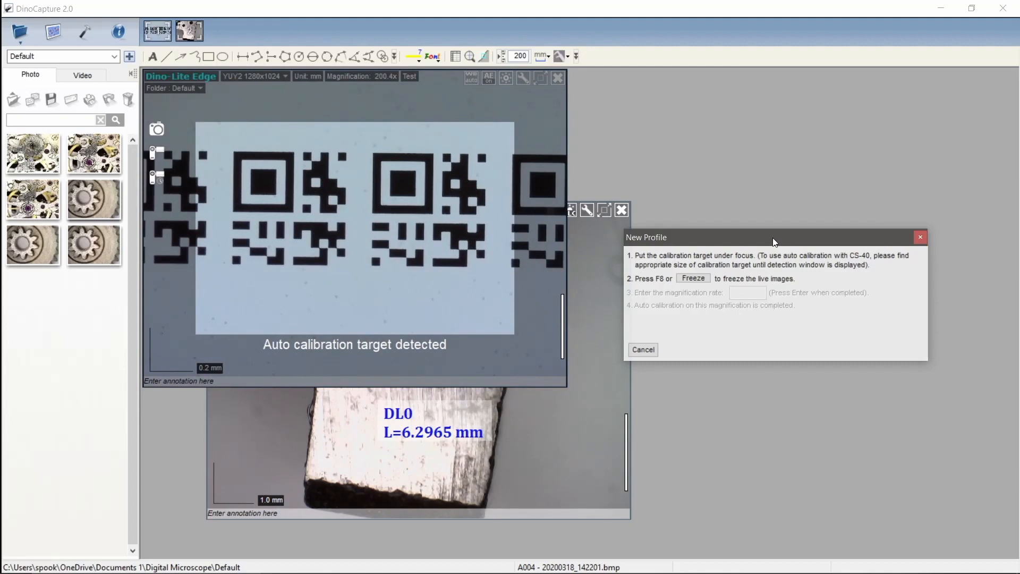
Freeze the live image of the QR calibration target, auto-calibrate at magnification rate 200 and finish the profile
click(698, 279)
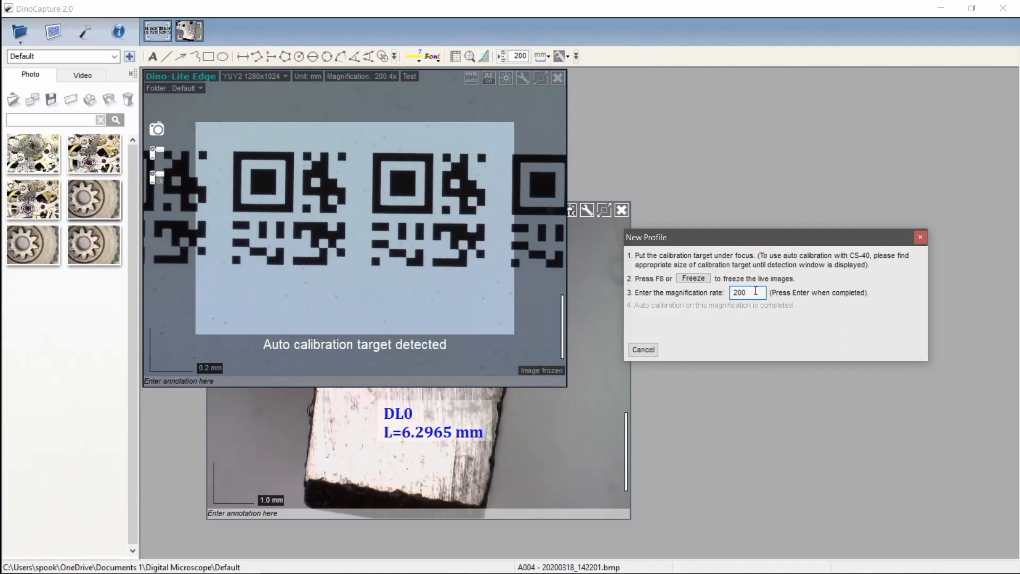
key(Return)
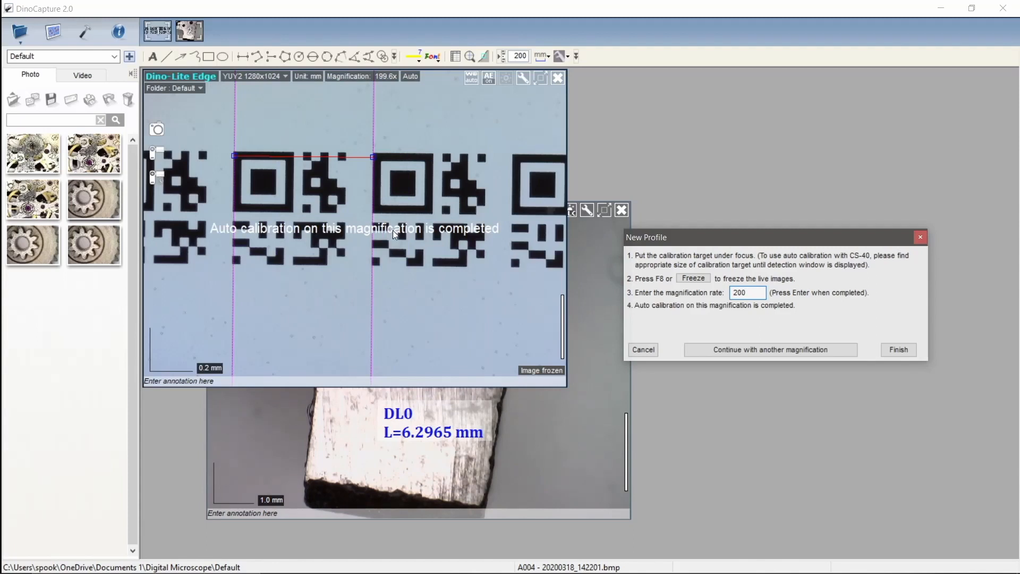
click(899, 349)
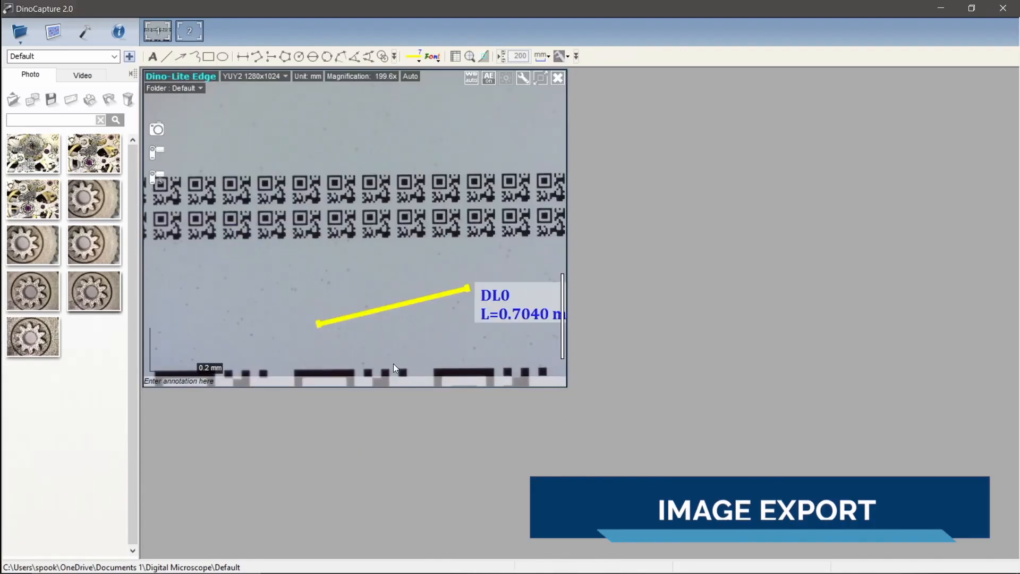
Start exporting gear image A008 with header, drawings and annotation imprinted, at 1280 x 960 and 96 DPI
click(101, 291)
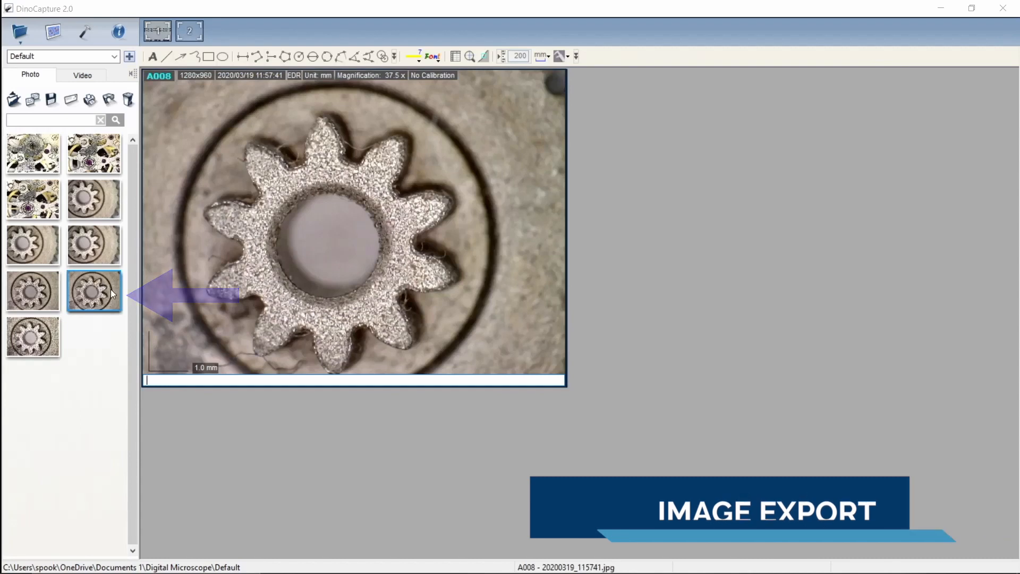
right_click(103, 293)
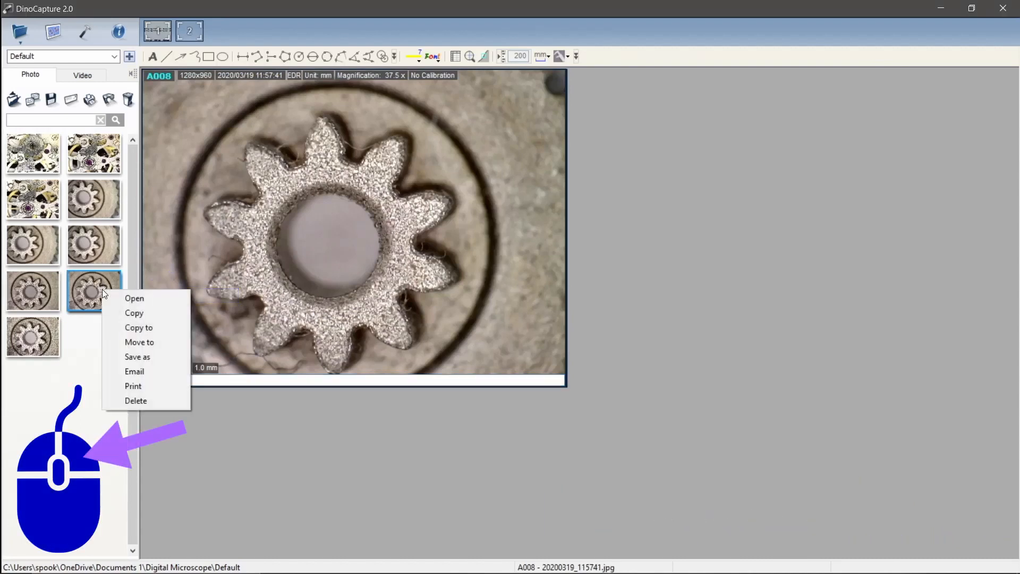
click(146, 356)
drag(402, 173, 527, 160)
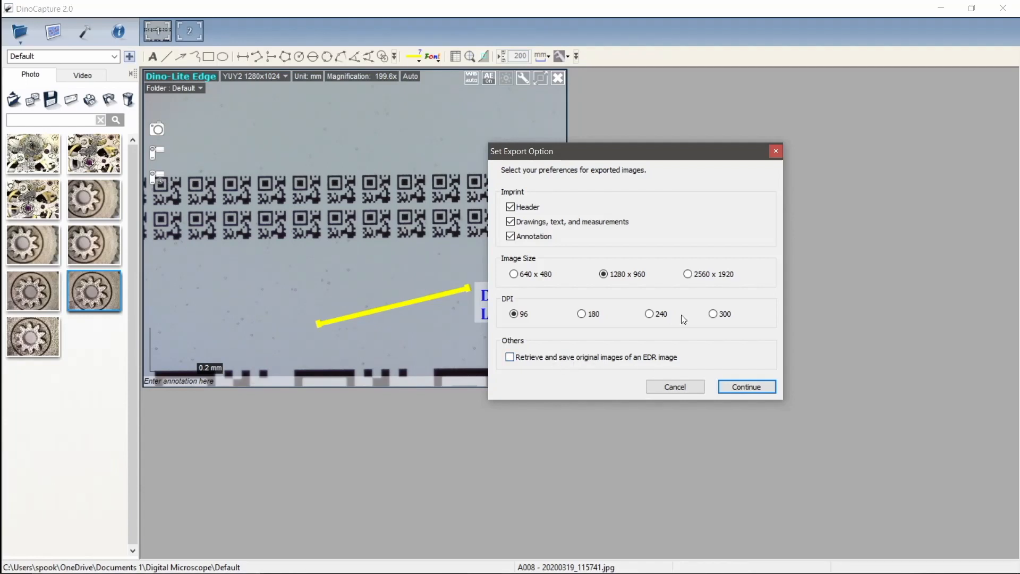
click(739, 390)
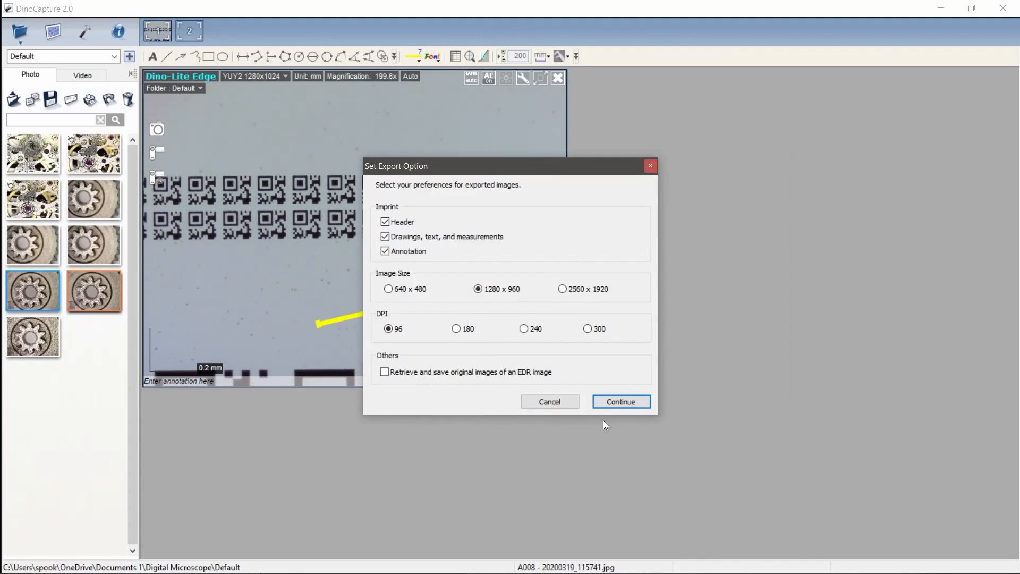
Export the selected gear images at 1280 x 960 and 96 DPI as PNG files named "Test" in the Documents Test folder
click(617, 402)
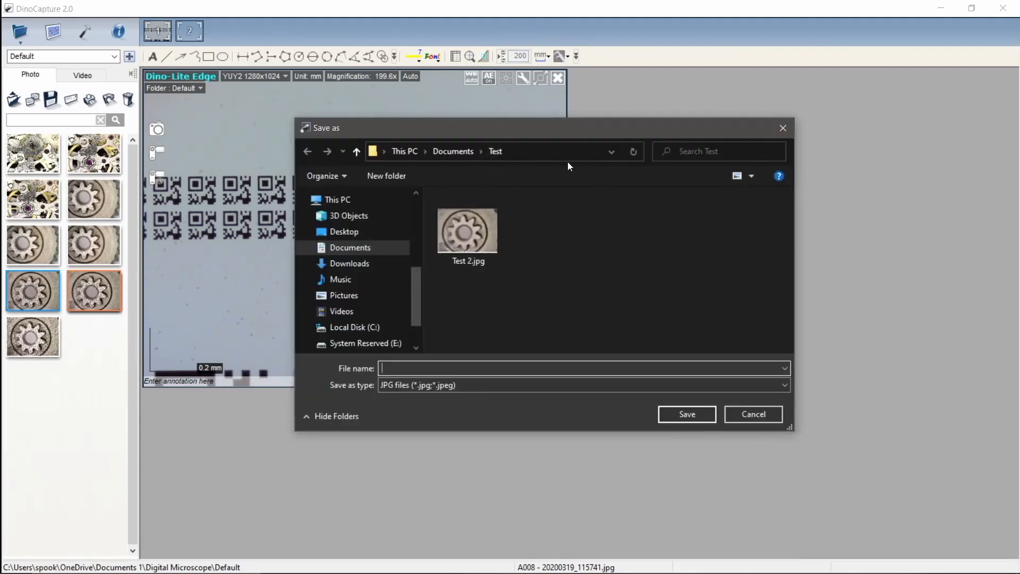
click(713, 388)
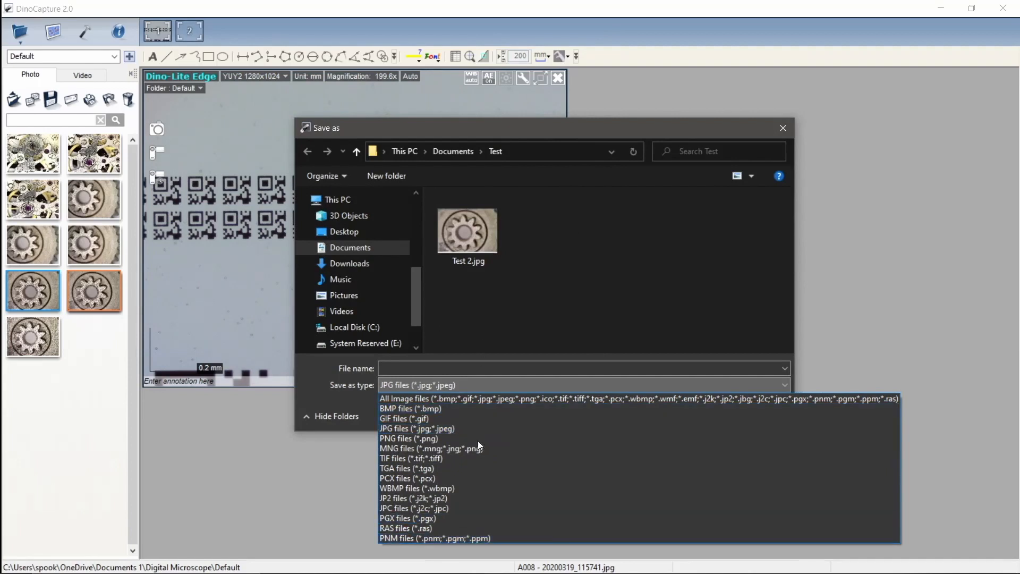
click(436, 441)
click(438, 368)
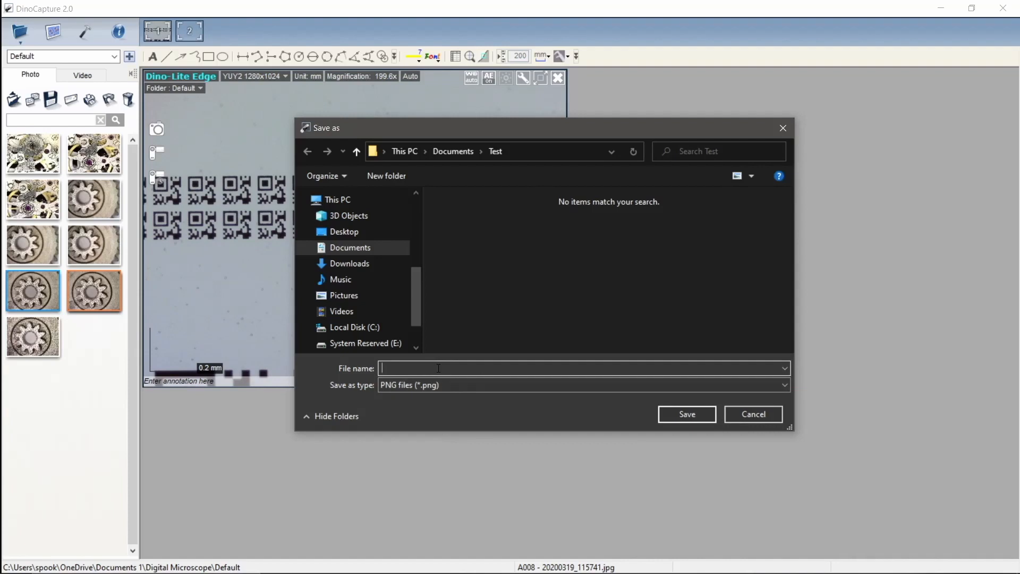
text(Test)
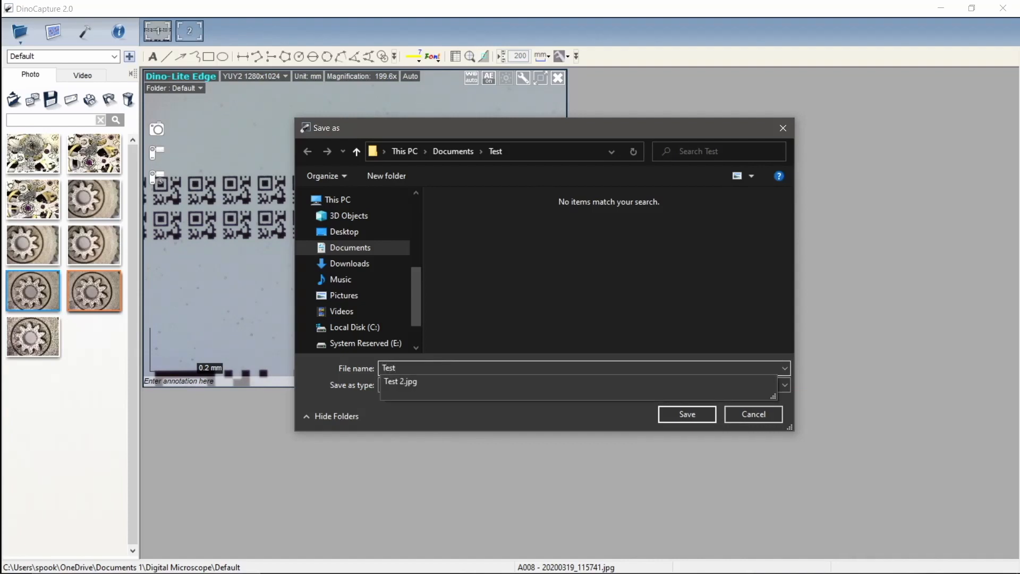
click(682, 414)
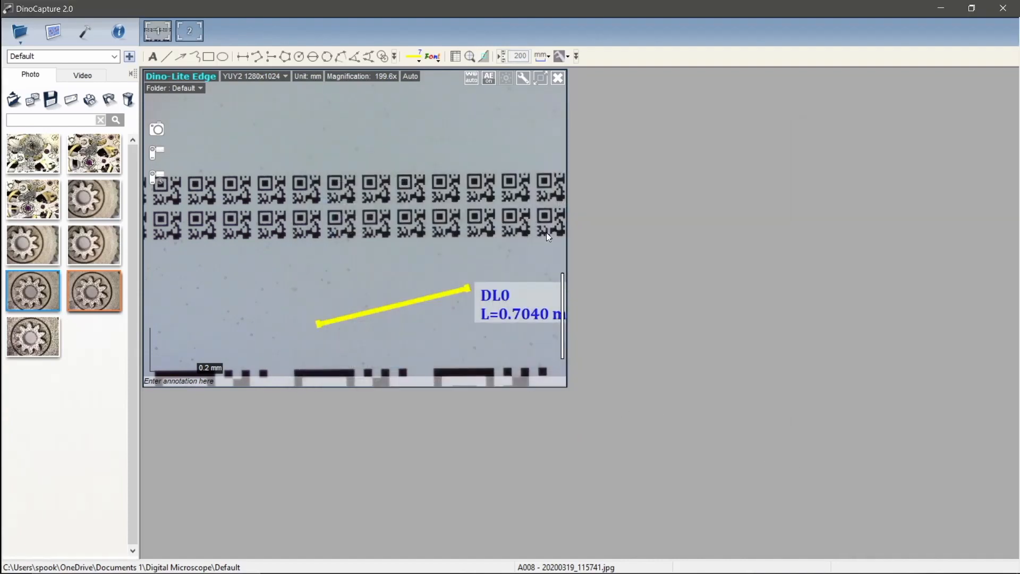